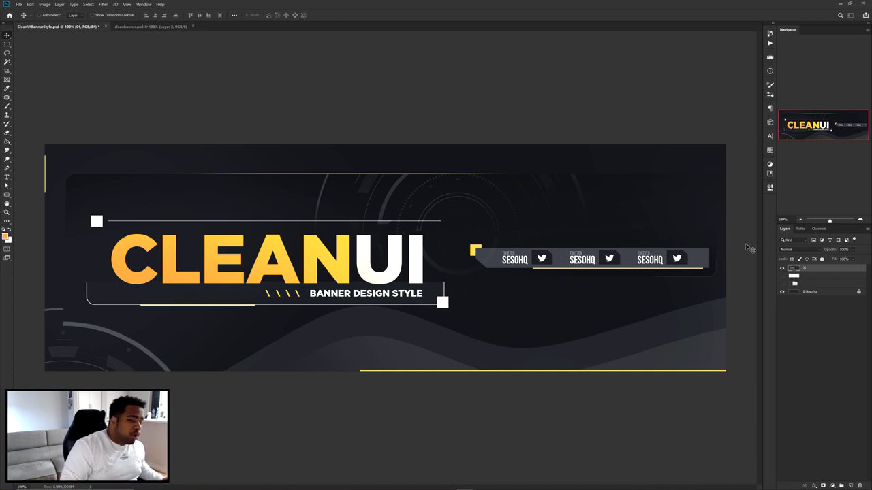
Compare the finished banner layer 01 with the empty canvas and leave that layer hidden.
{"action": "left_click", "coordinate": [783, 269]}
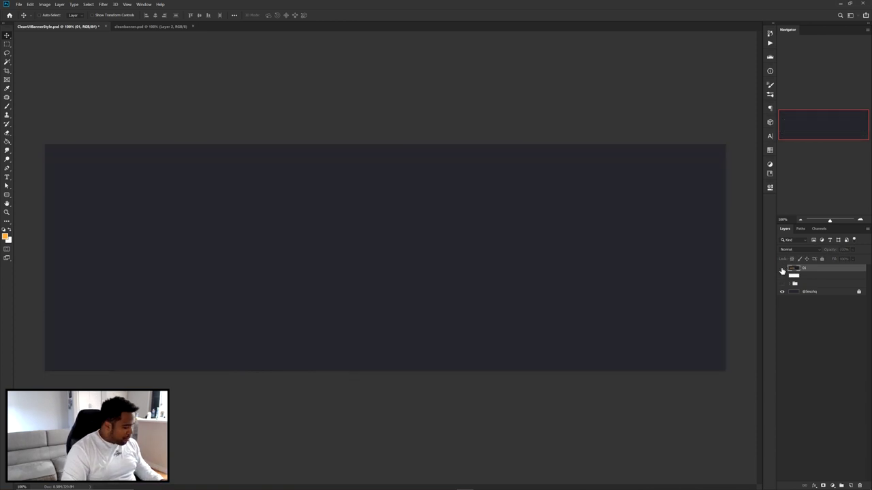
{"action": "left_click", "coordinate": [781, 269]}
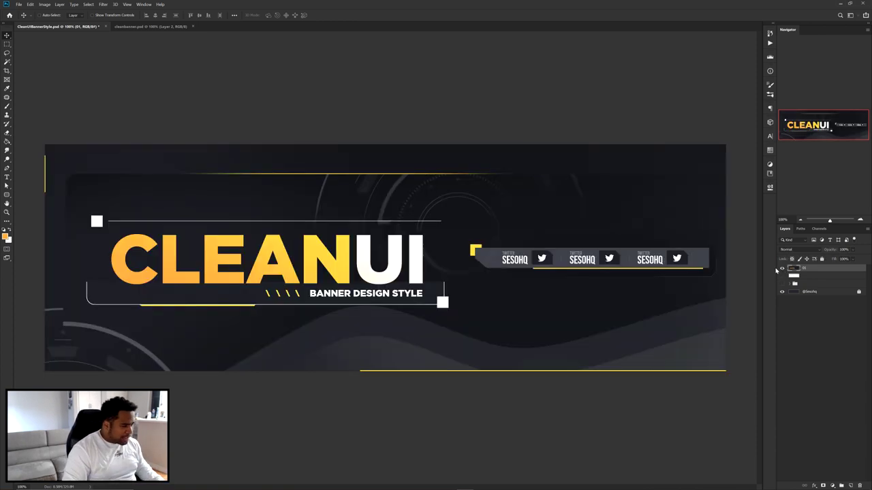
{"action": "left_click", "coordinate": [782, 269]}
Add the title text "CLEANUI" in Gotham Black and place it in the left half of the banner at mid-height.
{"action": "key", "text": "t"}
{"action": "left_click", "coordinate": [224, 265]}
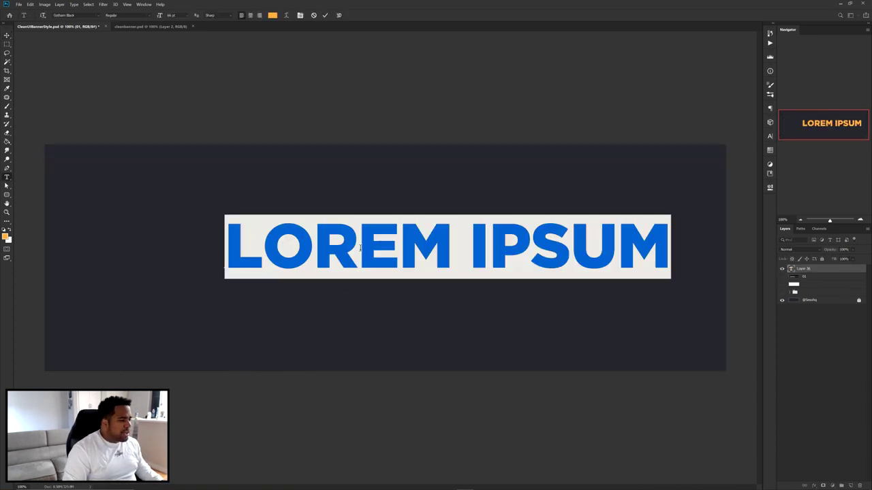
{"action": "type", "text": "CLEANUI"}
{"action": "key", "text": "ctrl+a"}
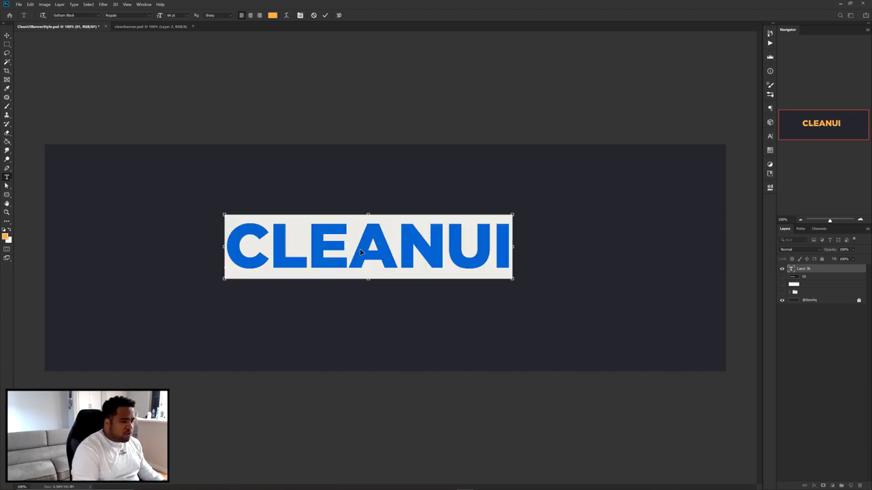
{"action": "left_click", "coordinate": [325, 15]}
{"action": "key", "text": "v"}
{"action": "left_click_drag", "start_coordinate": [444, 229], "coordinate": [428, 258]}
Recolor the letters "UI" of the title to white, ffffff.
{"action": "key", "text": "t"}
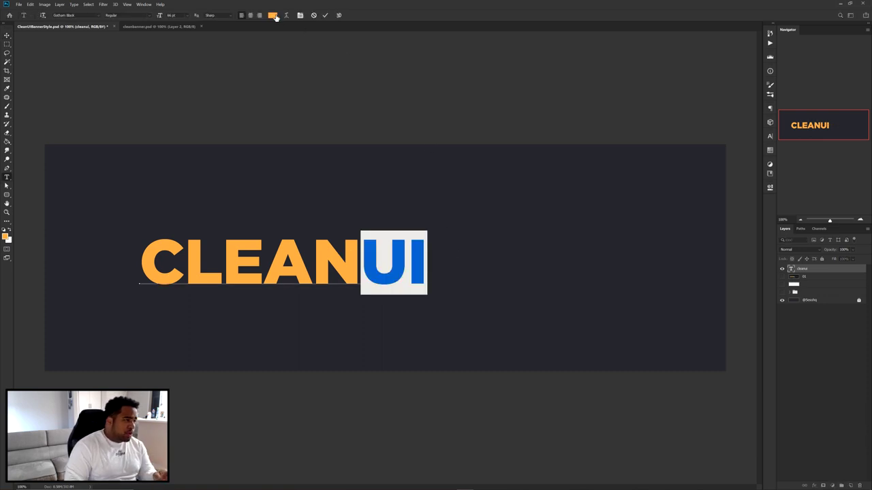
{"action": "left_click", "coordinate": [272, 15]}
{"action": "type", "text": "ffffff"}
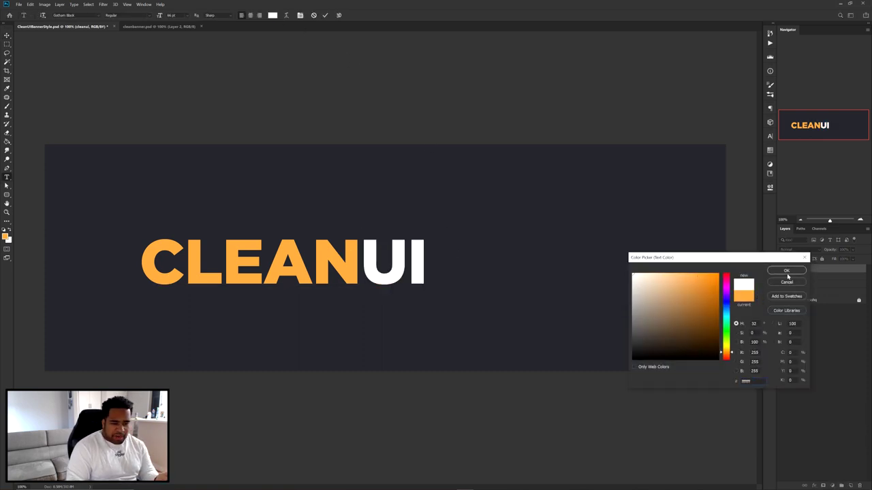
{"action": "left_click", "coordinate": [786, 271]}
Move the color palette layer to the top of the layer stack and make it visible.
{"action": "left_click_drag", "start_coordinate": [359, 254], "coordinate": [105, 229]}
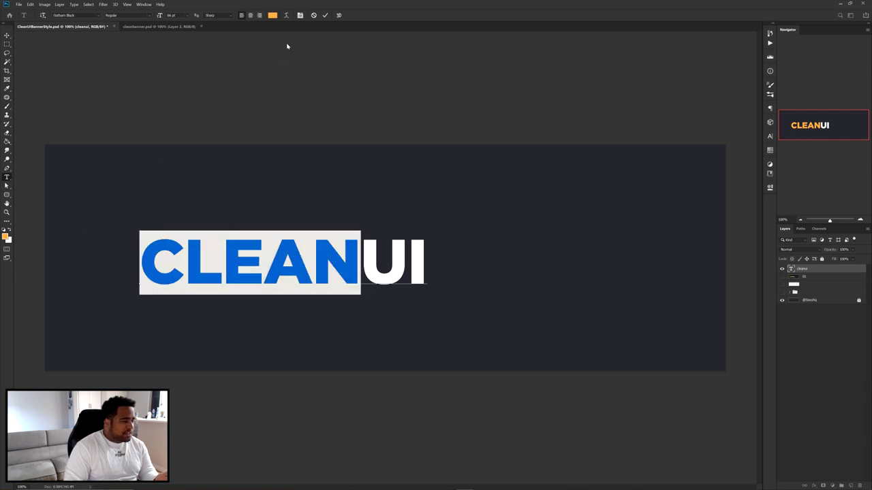
{"action": "left_click_drag", "start_coordinate": [806, 285], "coordinate": [810, 265]}
{"action": "left_click", "coordinate": [782, 268]}
Recolor the word "CLEAN" with the palette's yellow swatch, f6d13c, and commit the text edit.
{"action": "left_click_drag", "start_coordinate": [363, 259], "coordinate": [140, 260]}
{"action": "left_click", "coordinate": [273, 15]}
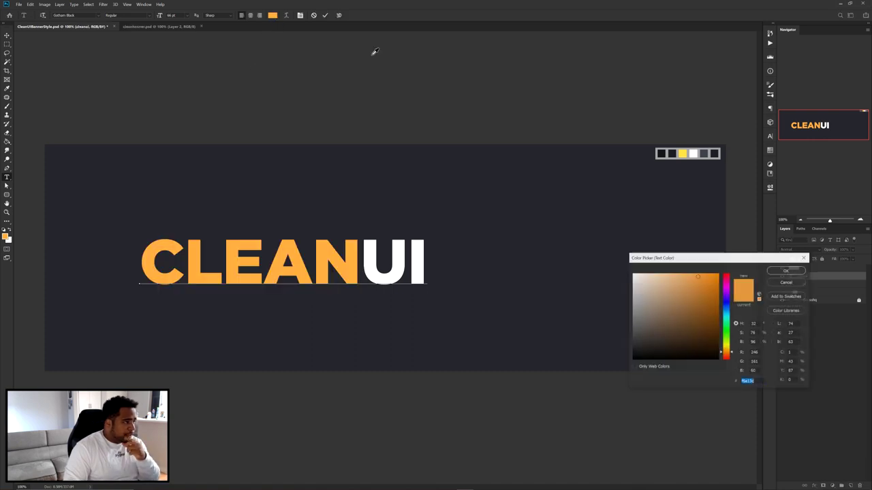
{"action": "left_click", "coordinate": [682, 154]}
{"action": "left_click_drag", "start_coordinate": [725, 259], "coordinate": [579, 206]}
{"action": "left_click", "coordinate": [603, 329]}
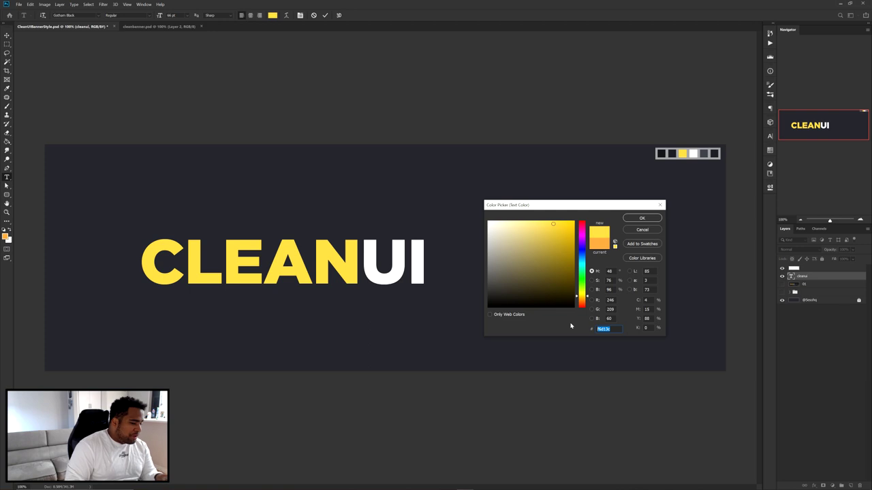
{"action": "left_click", "coordinate": [642, 218]}
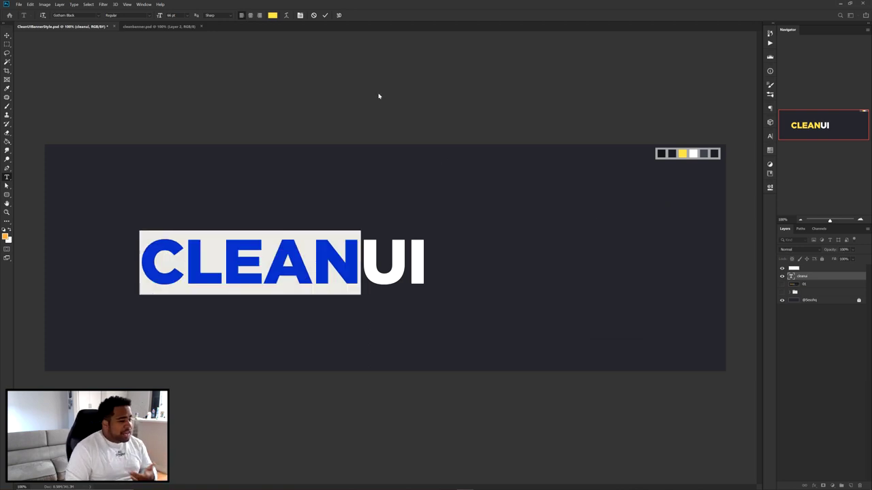
{"action": "left_click", "coordinate": [326, 15]}
{"action": "key", "text": "v"}
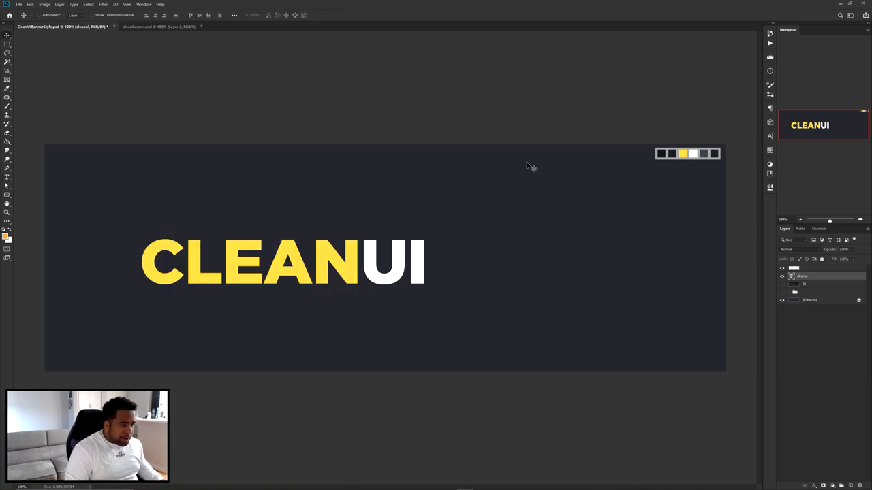
Unlock the background layer and give it a Color Overlay sampled from the palette's first dark swatch, 17181b.
{"action": "left_click", "coordinate": [815, 301]}
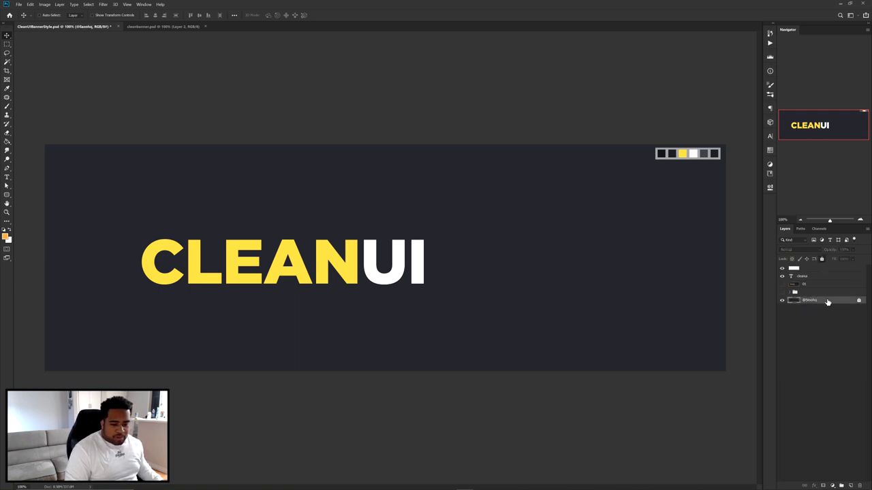
{"action": "left_click", "coordinate": [822, 259]}
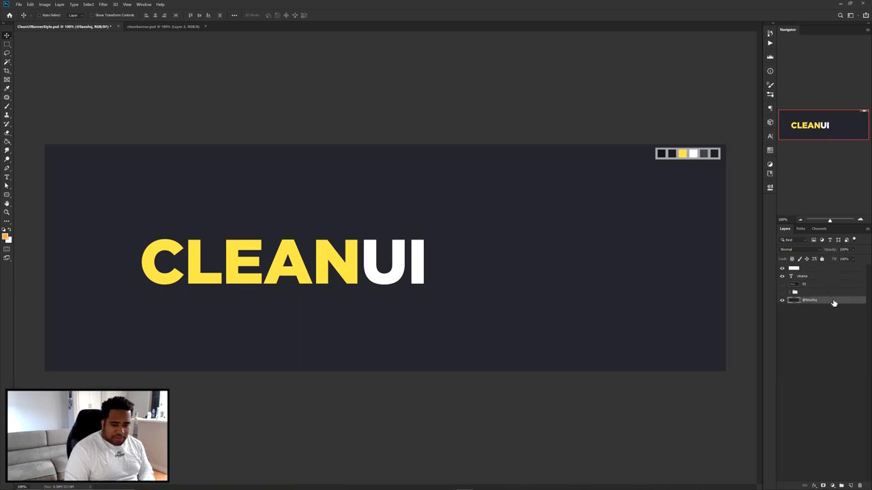
{"action": "double_click", "coordinate": [834, 303]}
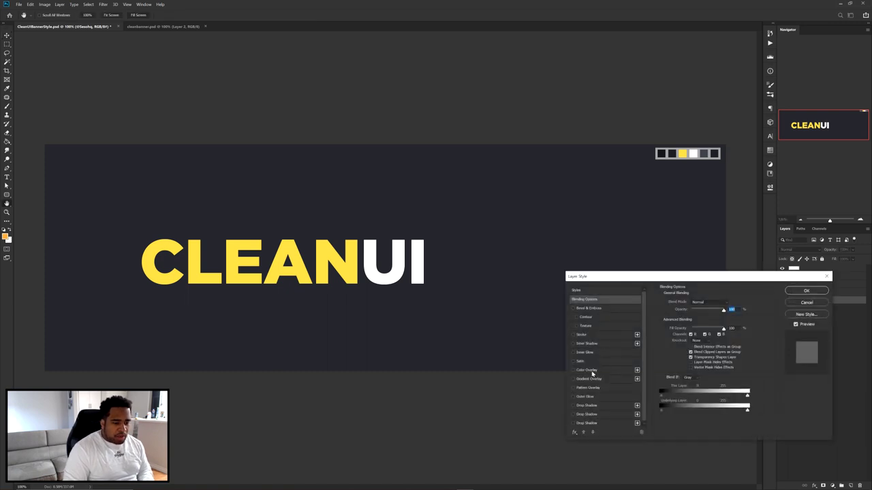
{"action": "left_click", "coordinate": [587, 370]}
{"action": "left_click", "coordinate": [733, 304]}
{"action": "left_click", "coordinate": [659, 153]}
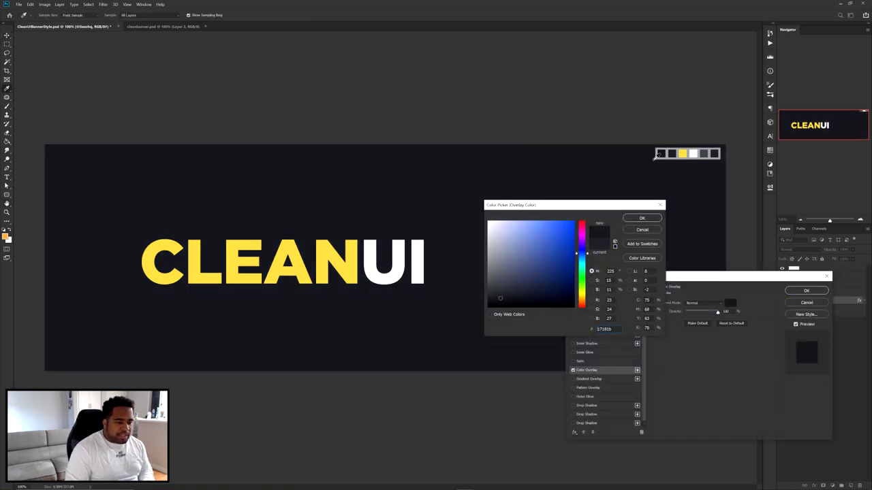
{"action": "left_click_drag", "start_coordinate": [611, 328], "coordinate": [576, 332]}
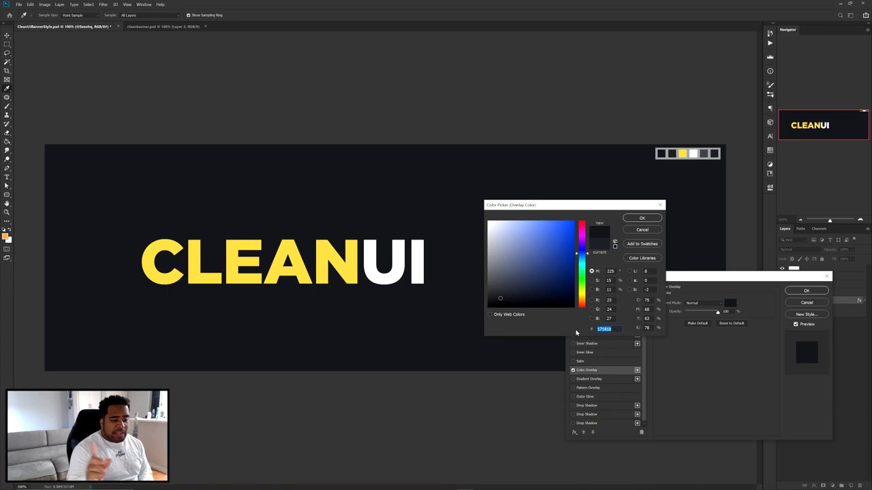
{"action": "left_click", "coordinate": [641, 218]}
{"action": "left_click", "coordinate": [806, 290]}
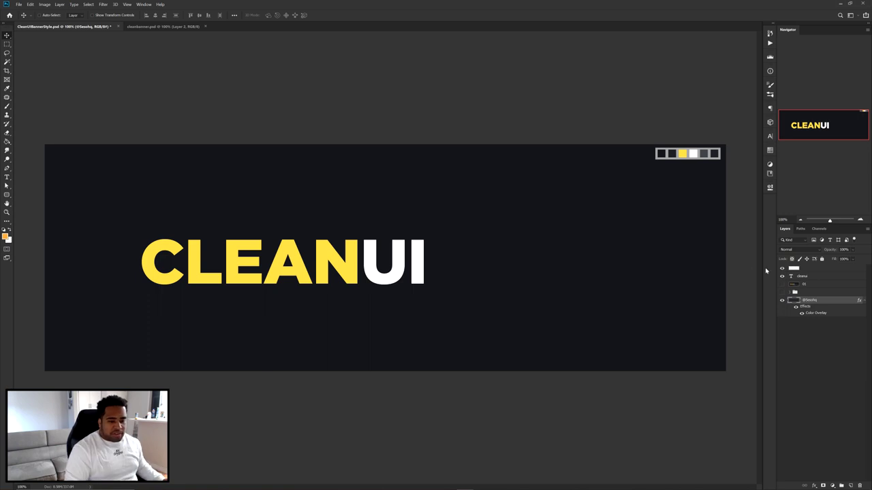
Move layer 01 to the top of the layer stack and collapse the background layer's effects list.
{"action": "left_click_drag", "start_coordinate": [807, 284], "coordinate": [809, 270]}
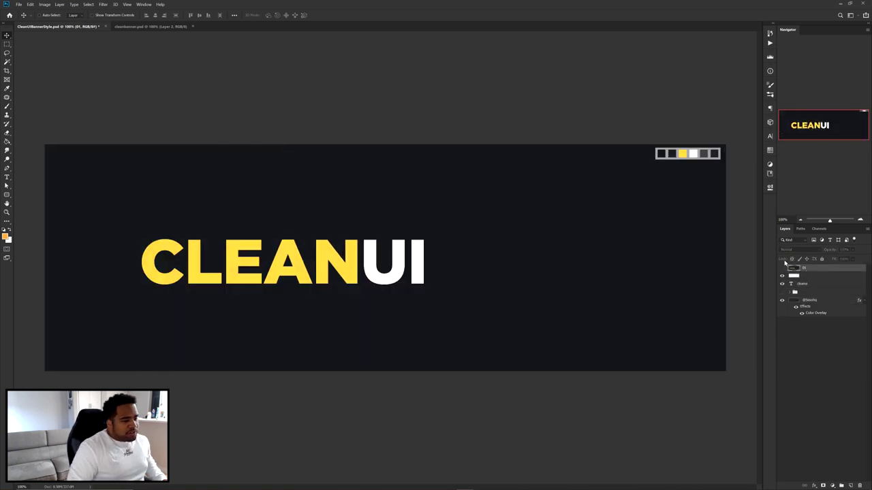
{"action": "left_click", "coordinate": [863, 301]}
{"action": "left_click", "coordinate": [830, 301]}
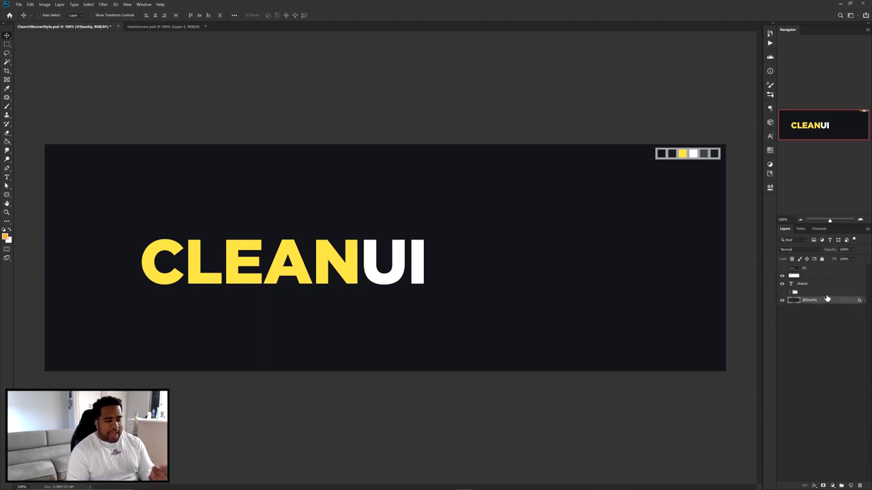
Create a new layer above the background and sample the palette's second dark swatch, 1e1f24, as the brush color.
{"action": "left_click", "coordinate": [851, 485]}
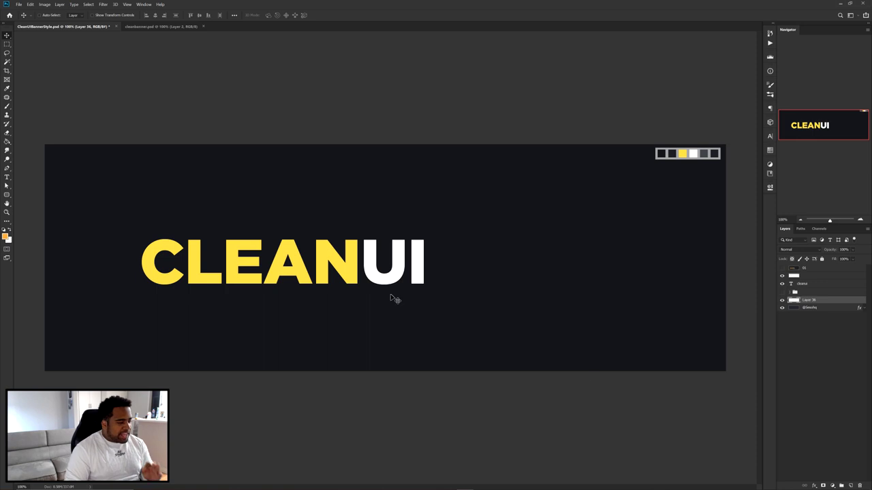
{"action": "key", "text": "b"}
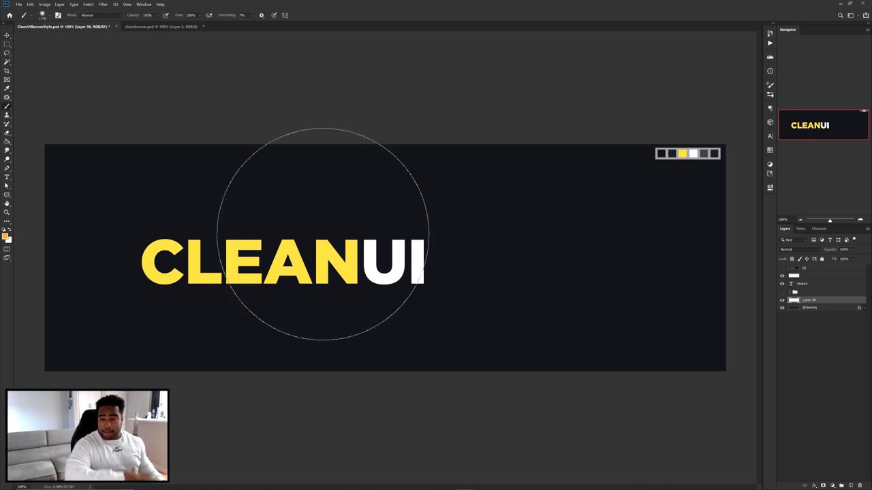
{"action": "left_click", "coordinate": [672, 153], "text": "alt"}
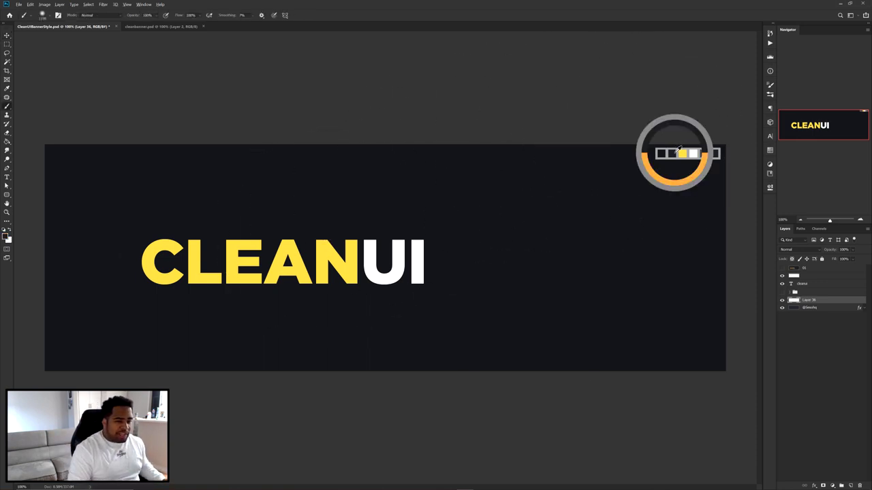
{"action": "left_click", "coordinate": [8, 236]}
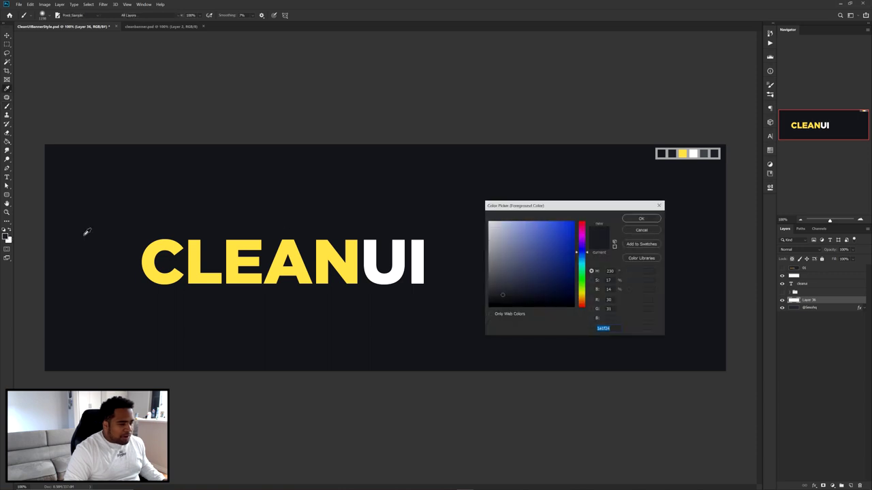
{"action": "left_click_drag", "start_coordinate": [558, 209], "coordinate": [553, 199]}
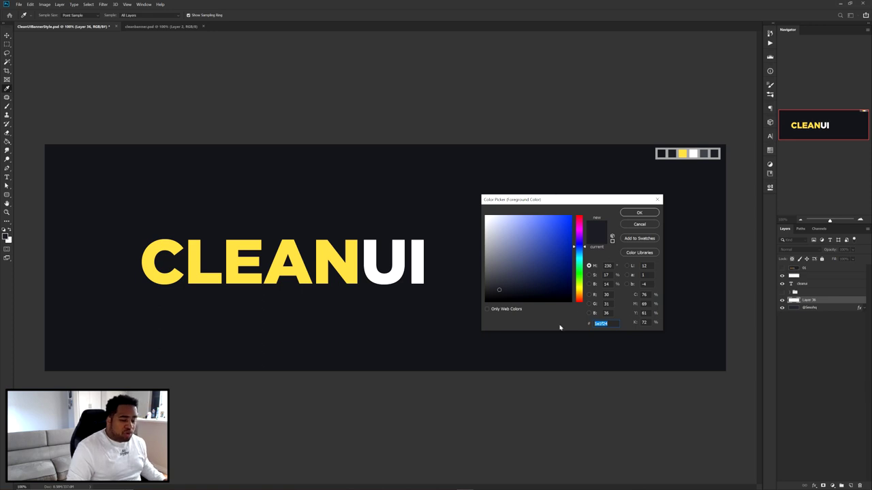
{"action": "left_click", "coordinate": [637, 213]}
Brush large soft shading over the banner's upper-left and lower-right areas, and erase some of it around the lower middle.
{"action": "key", "text": "b"}
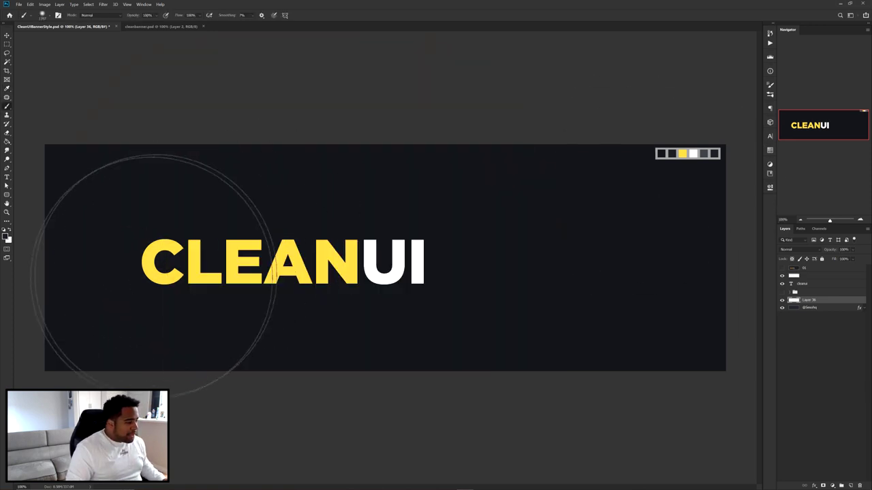
{"action": "mouse_move", "coordinate": [177, 235]}
{"action": "left_mouse_down"}
{"action": "mouse_move", "coordinate": [116, 241]}
{"action": "mouse_move", "coordinate": [134, 292]}
{"action": "mouse_move", "coordinate": [129, 281]}
{"action": "left_mouse_up"}
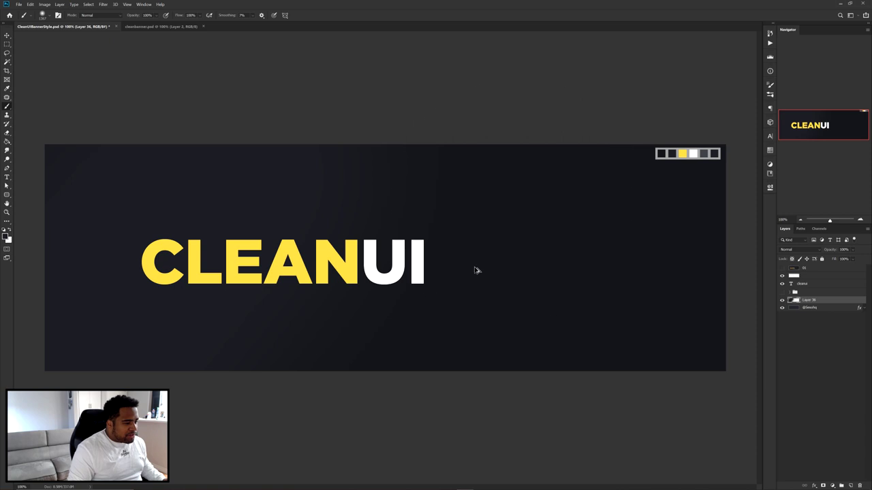
{"action": "scroll", "coordinate": [525, 241], "scroll_direction": "down", "scroll_amount": 1}
{"action": "mouse_move", "coordinate": [447, 263]}
{"action": "left_mouse_down"}
{"action": "mouse_move", "coordinate": [508, 265]}
{"action": "mouse_move", "coordinate": [478, 265]}
{"action": "left_mouse_up"}
{"action": "mouse_move", "coordinate": [684, 276]}
{"action": "left_mouse_down"}
{"action": "mouse_move", "coordinate": [607, 354]}
{"action": "mouse_move", "coordinate": [591, 384]}
{"action": "mouse_move", "coordinate": [566, 302]}
{"action": "left_mouse_up"}
{"action": "key", "text": "e"}
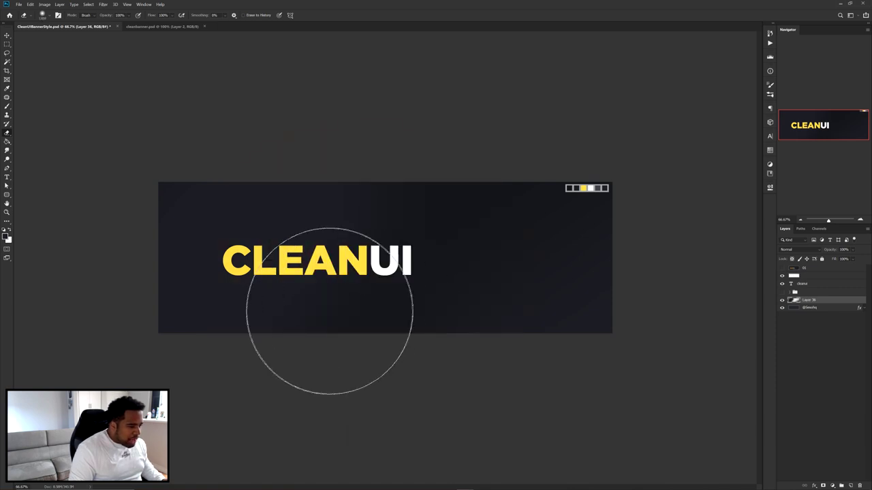
{"action": "left_click_drag", "start_coordinate": [284, 299], "coordinate": [291, 303]}
{"action": "key", "text": "v"}
{"action": "left_click_drag", "start_coordinate": [219, 179], "coordinate": [448, 286]}
{"action": "key", "text": "ctrl+z"}
Capture the canvas area in a screen snip, mark the two lighter shaded zones with red pen strokes, and discard the snip.
{"action": "key", "text": "Print"}
{"action": "left_click_drag", "start_coordinate": [107, 148], "coordinate": [642, 331]}
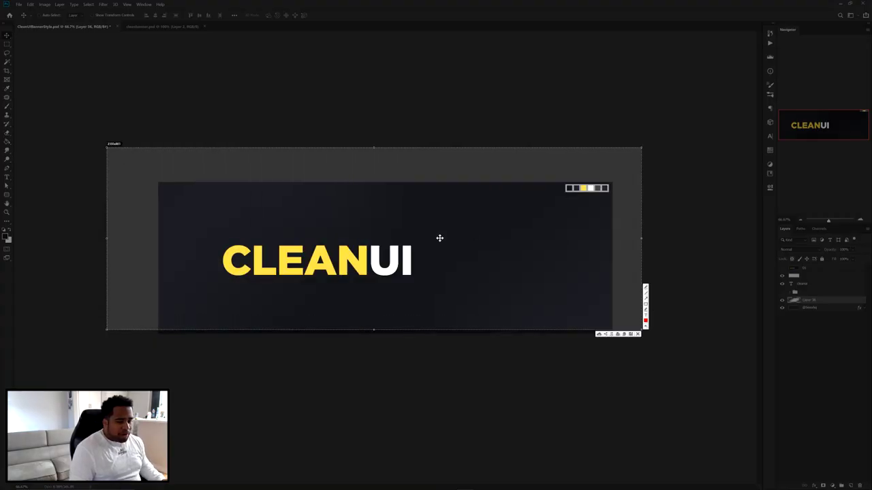
{"action": "left_click_drag", "start_coordinate": [438, 240], "coordinate": [443, 263]}
{"action": "mouse_move", "coordinate": [192, 336]}
{"action": "left_mouse_down"}
{"action": "mouse_move", "coordinate": [245, 336]}
{"action": "mouse_move", "coordinate": [411, 129]}
{"action": "left_mouse_up"}
{"action": "mouse_move", "coordinate": [640, 232]}
{"action": "left_mouse_down"}
{"action": "mouse_move", "coordinate": [469, 345]}
{"action": "mouse_move", "coordinate": [494, 381]}
{"action": "left_mouse_up"}
{"action": "mouse_move", "coordinate": [604, 249]}
{"action": "left_mouse_down"}
{"action": "mouse_move", "coordinate": [595, 331]}
{"action": "mouse_move", "coordinate": [489, 338]}
{"action": "left_mouse_up"}
{"action": "mouse_move", "coordinate": [406, 184]}
{"action": "left_mouse_down"}
{"action": "mouse_move", "coordinate": [315, 218]}
{"action": "mouse_move", "coordinate": [201, 301]}
{"action": "left_mouse_up"}
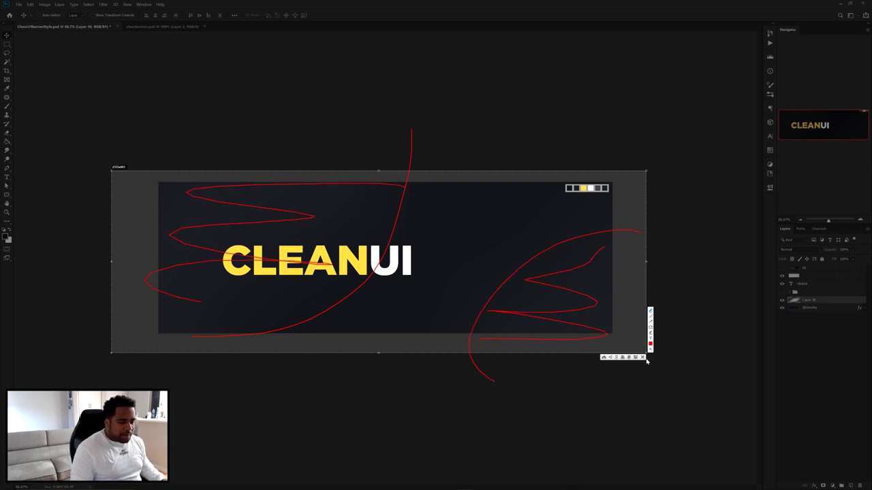
{"action": "left_click", "coordinate": [642, 357]}
Compare the shaded background with the finished banner by briefly showing layer 01.
{"action": "scroll", "coordinate": [400, 267], "scroll_direction": "up", "scroll_amount": 2}
{"action": "scroll", "coordinate": [523, 267], "scroll_direction": "down", "scroll_amount": 2}
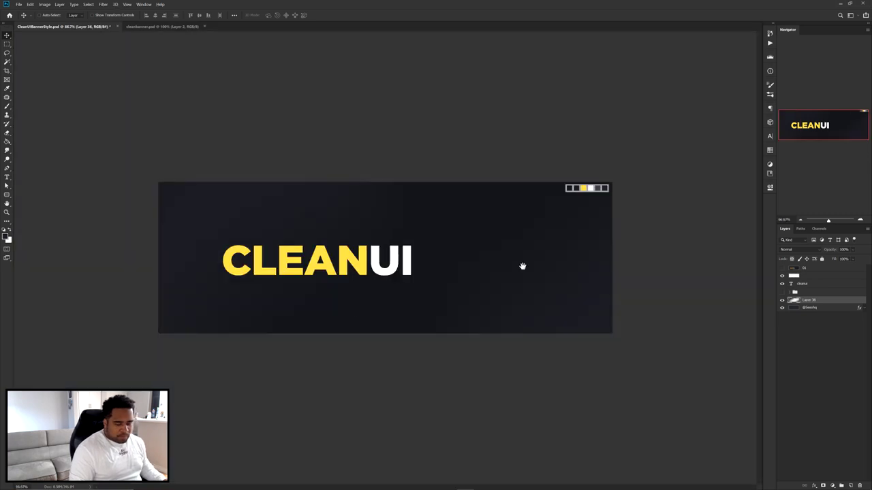
{"action": "left_click", "coordinate": [781, 268]}
{"action": "left_click", "coordinate": [782, 268]}
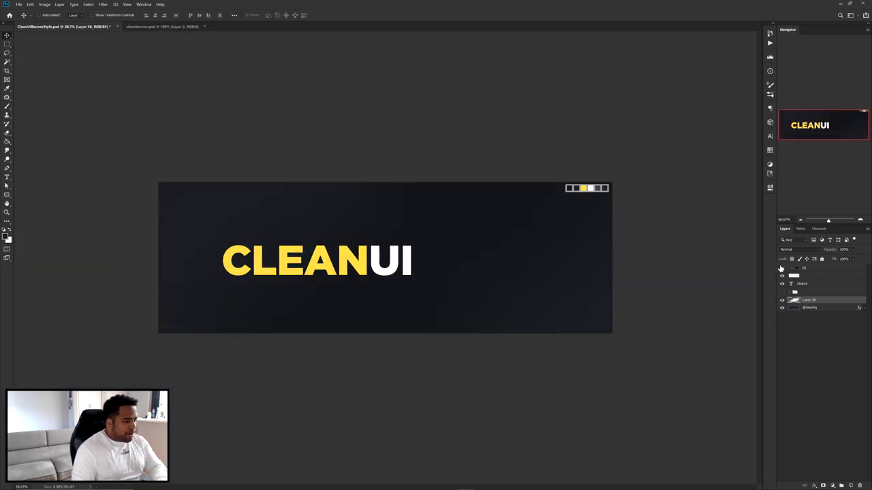
Nudge the CLEANUI title slightly up and left, and duplicate it straight below the original.
{"action": "left_click_drag", "start_coordinate": [324, 258], "coordinate": [321, 257]}
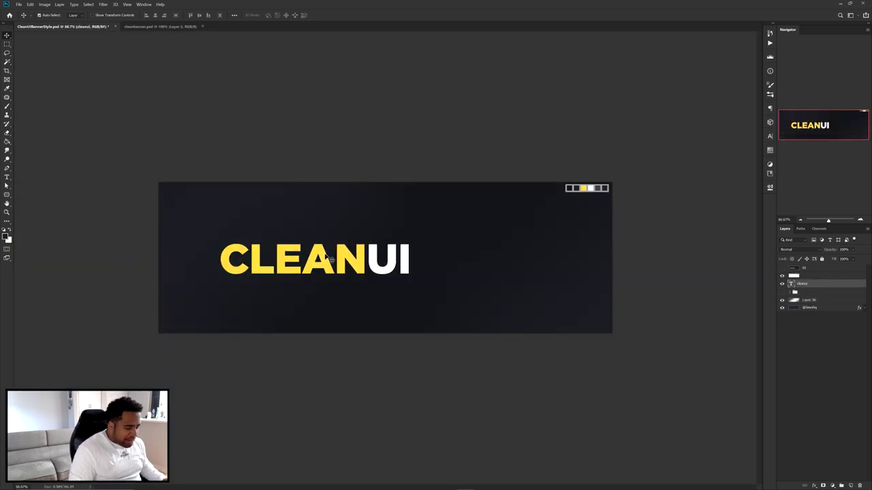
{"action": "scroll", "coordinate": [381, 262], "scroll_direction": "up", "scroll_amount": 1}
{"action": "scroll", "coordinate": [370, 266], "scroll_direction": "up", "scroll_amount": 3}
{"action": "left_click_drag", "start_coordinate": [459, 240], "coordinate": [457, 380]}
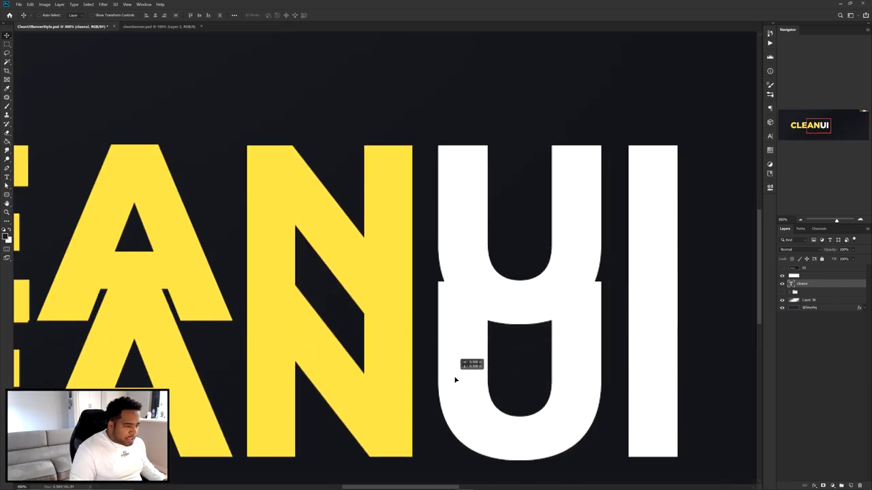
{"action": "key", "text": "ctrl+1"}
Replace the duplicated title's text with BANNER DESIGN STYLE.
{"action": "double_click", "coordinate": [343, 302]}
{"action": "type", "text": "BANNER DESING S"}
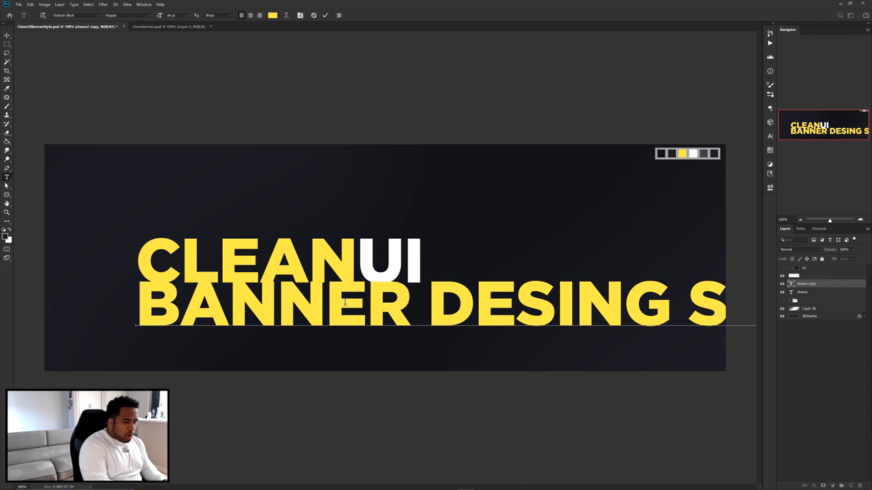
{"action": "key", "text": "Left"}
{"action": "key", "text": "Delete"}
{"action": "key", "text": "BackSpace"}
{"action": "key", "text": "BackSpace"}
{"action": "key", "text": "BackSpace"}
{"action": "key", "text": "BackSpace"}
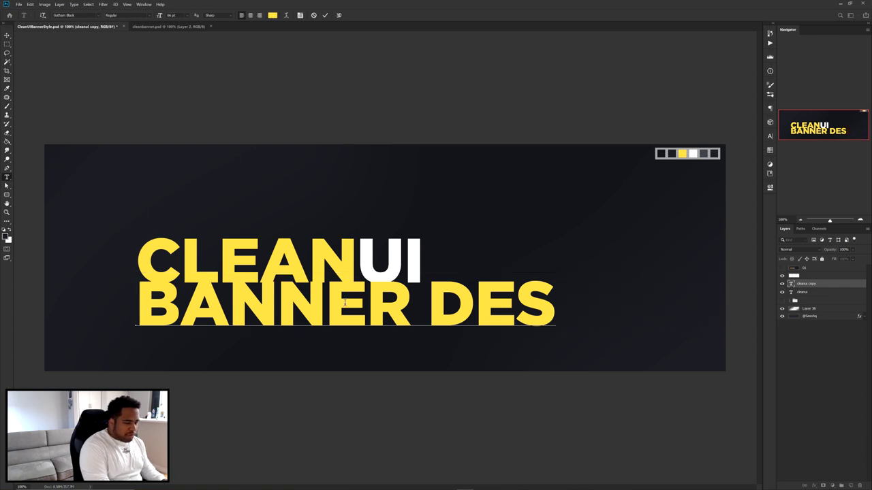
{"action": "type", "text": "IGN"}
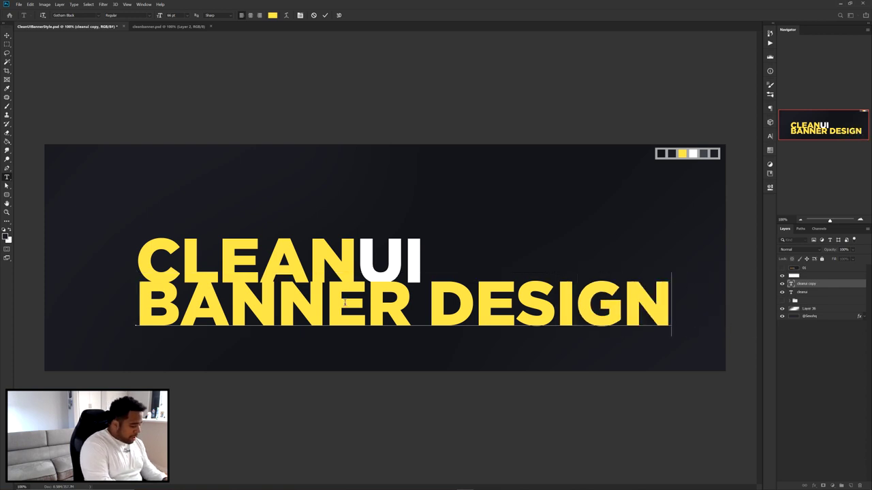
{"action": "type", "text": " S"}
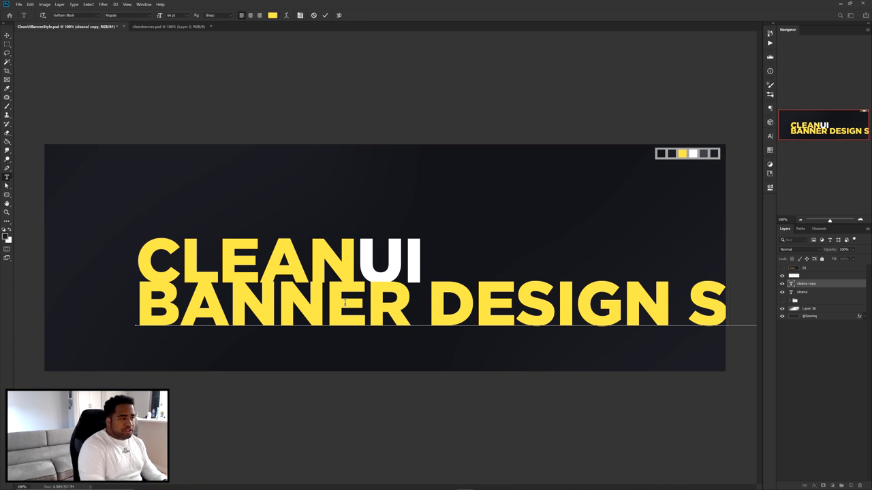
{"action": "left_click", "coordinate": [324, 16]}
Scale the subtitle down to a small line and place it just below CLEANUI, ending under the letter I.
{"action": "key", "text": "ctrl+t"}
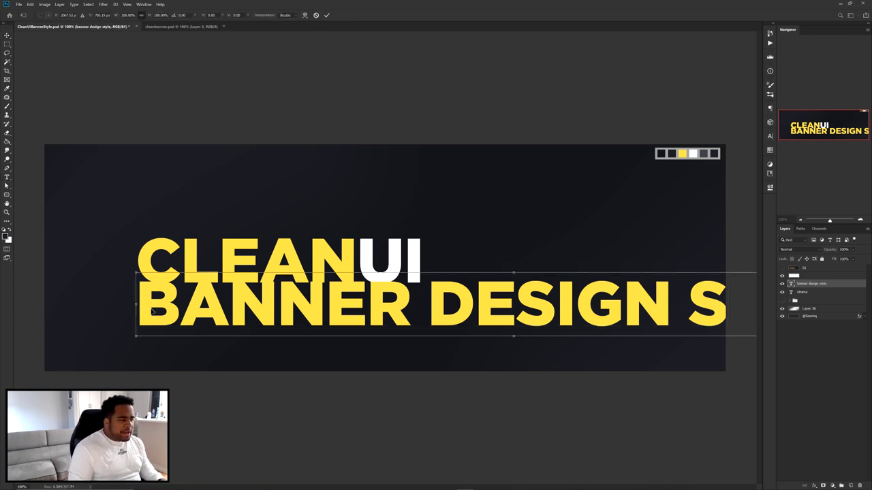
{"action": "left_click_drag", "start_coordinate": [135, 303], "coordinate": [444, 296]}
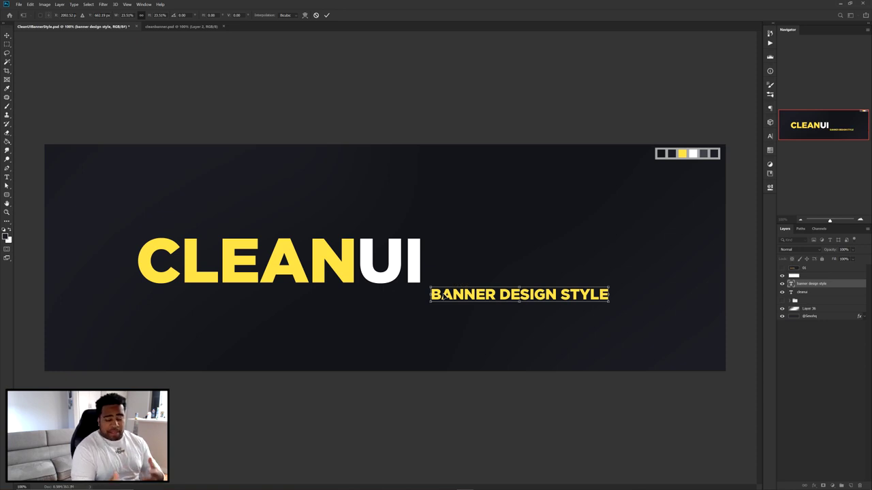
{"action": "left_click_drag", "start_coordinate": [606, 300], "coordinate": [453, 286]}
{"action": "key", "text": "Return"}
Change the BANNER DESIGN STYLE text colour to white.
{"action": "scroll", "coordinate": [405, 295], "scroll_direction": "up", "scroll_amount": 2}
{"action": "left_click", "coordinate": [770, 136]}
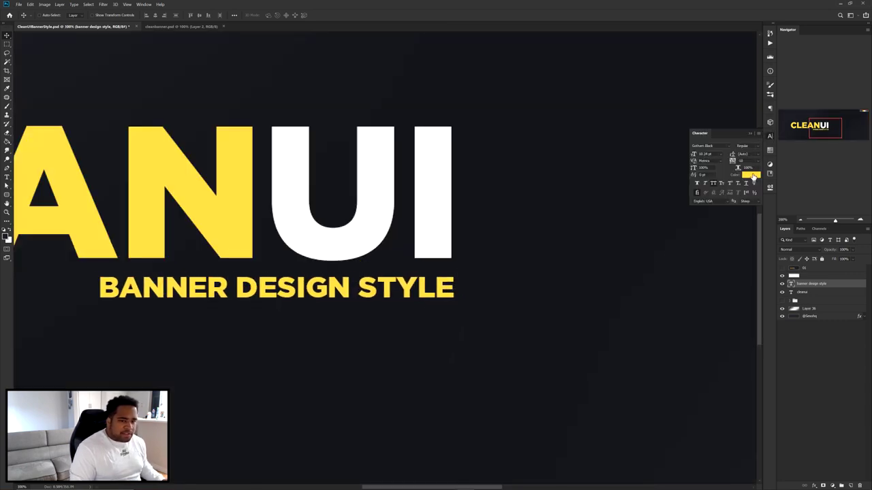
{"action": "left_click", "coordinate": [750, 174]}
{"action": "left_click", "coordinate": [488, 218]}
{"action": "left_click", "coordinate": [628, 213]}
{"action": "left_click_drag", "start_coordinate": [341, 244], "coordinate": [483, 236]}
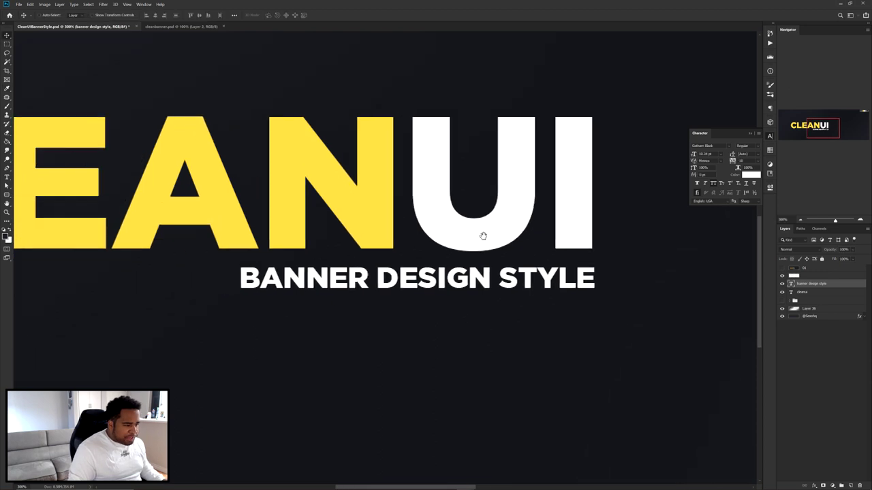
Add a separate text layer containing a single backslash below the A of the CLEANUI title.
{"action": "scroll", "coordinate": [483, 239], "scroll_direction": "down", "scroll_amount": 2}
{"action": "scroll", "coordinate": [299, 279], "scroll_direction": "up", "scroll_amount": 1}
{"action": "left_click_drag", "start_coordinate": [303, 279], "coordinate": [447, 262]}
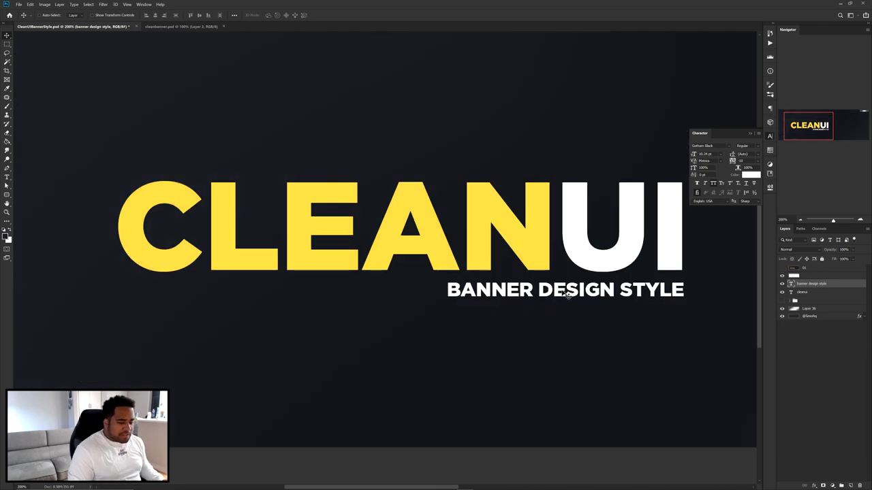
{"action": "key", "text": "t"}
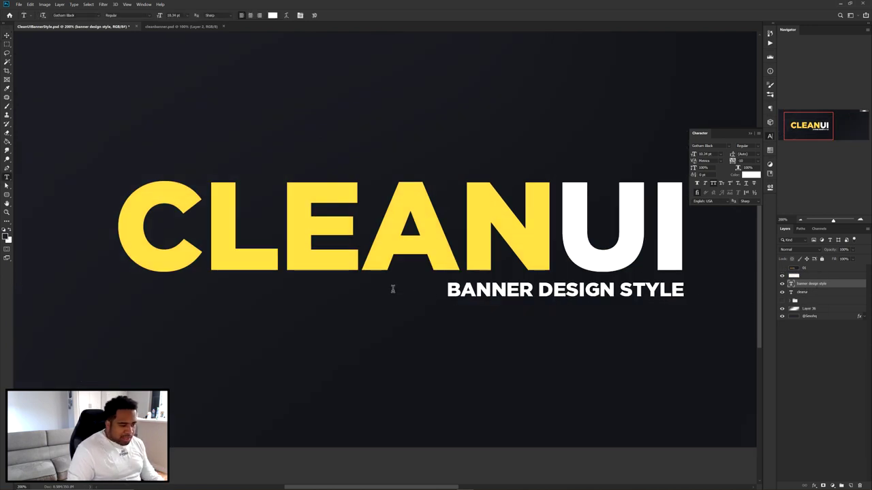
{"action": "left_click", "coordinate": [405, 269]}
{"action": "key", "text": "Escape"}
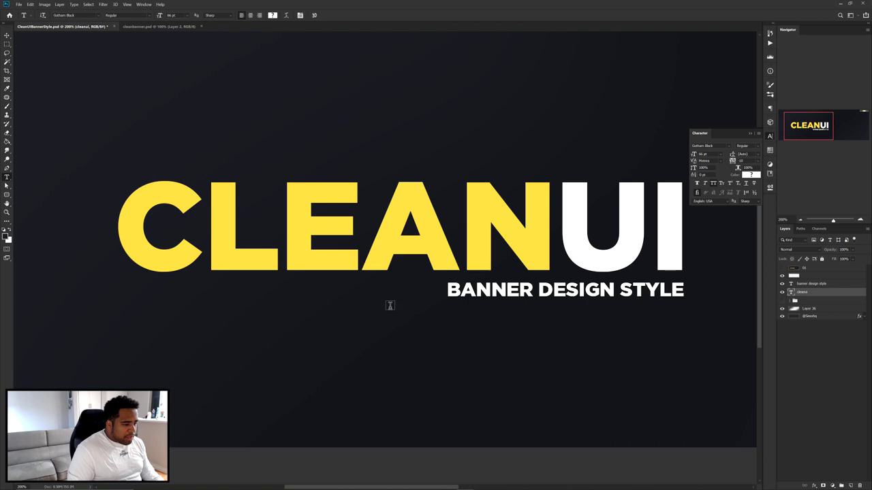
{"action": "key", "text": "ctrl+v"}
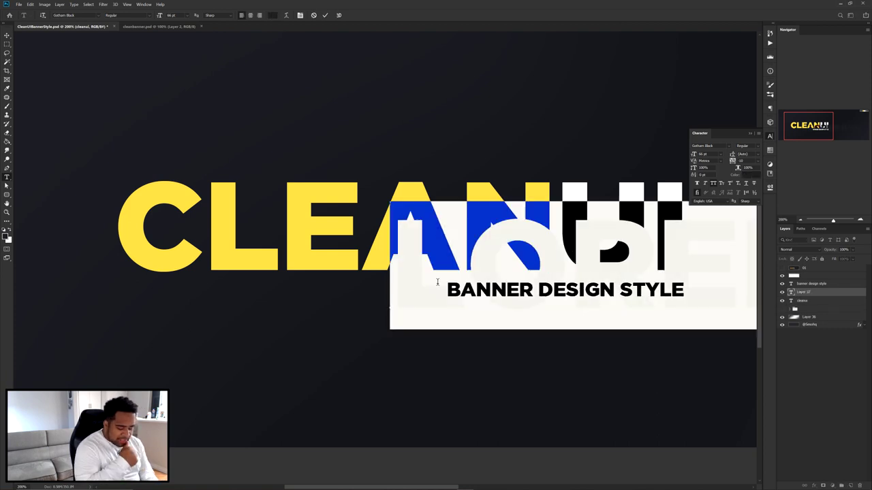
{"action": "type", "text": "\\"}
{"action": "key", "text": "ctrl+a"}
Colour the backslash yellow to match the title and commit the text.
{"action": "left_click", "coordinate": [273, 15]}
{"action": "left_click", "coordinate": [479, 188]}
{"action": "left_click", "coordinate": [638, 211]}
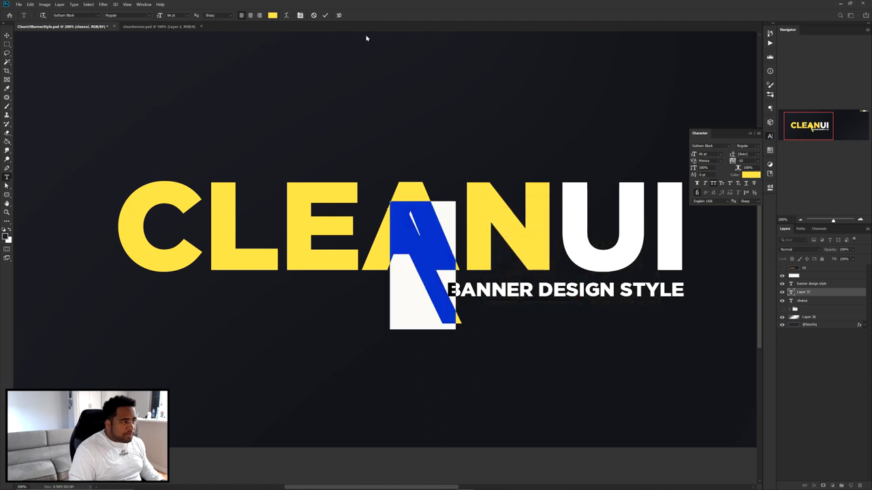
{"action": "left_click", "coordinate": [325, 16]}
Scale the backslash down and place it just before the word BANNER in the subtitle.
{"action": "key", "text": "ctrl+t"}
{"action": "left_click_drag", "start_coordinate": [463, 266], "coordinate": [419, 302]}
{"action": "key", "text": "Return"}
{"action": "scroll", "coordinate": [445, 289], "scroll_direction": "up", "scroll_amount": 3}
{"action": "key", "text": "ctrl+t"}
{"action": "key", "text": "Return"}
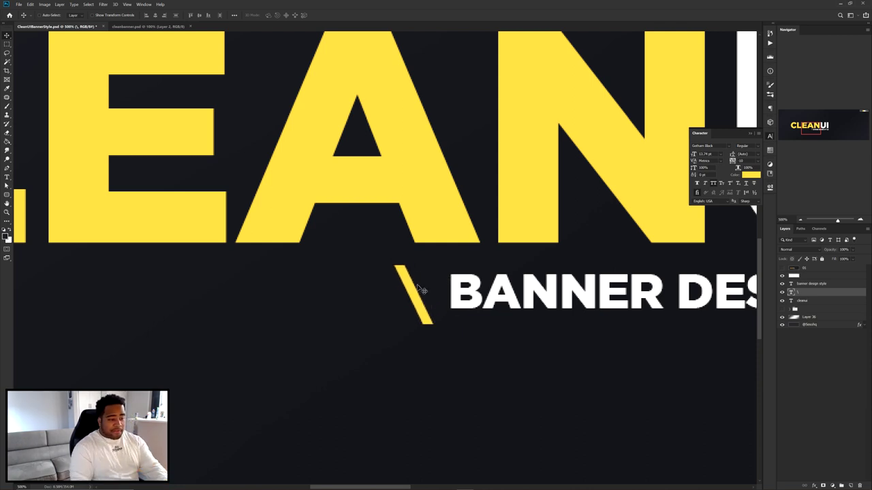
Snip the slash area, mark the subtitle's letter height and the overhanging slash ends in red, and discard the snip.
{"action": "key", "text": "Print"}
{"action": "left_click_drag", "start_coordinate": [327, 222], "coordinate": [586, 354]}
{"action": "left_click_drag", "start_coordinate": [516, 274], "coordinate": [318, 274]}
{"action": "left_click_drag", "start_coordinate": [522, 310], "coordinate": [317, 311]}
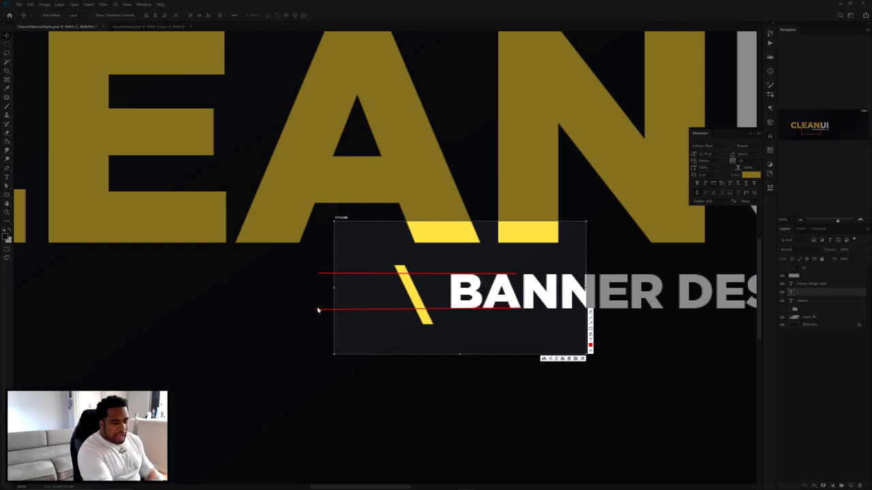
{"action": "mouse_move", "coordinate": [402, 260]}
{"action": "left_mouse_down"}
{"action": "mouse_move", "coordinate": [427, 265]}
{"action": "mouse_move", "coordinate": [401, 250]}
{"action": "left_mouse_up"}
{"action": "mouse_move", "coordinate": [418, 306]}
{"action": "left_mouse_down"}
{"action": "mouse_move", "coordinate": [443, 341]}
{"action": "mouse_move", "coordinate": [411, 322]}
{"action": "left_mouse_up"}
{"action": "key", "text": "ctrl+d"}
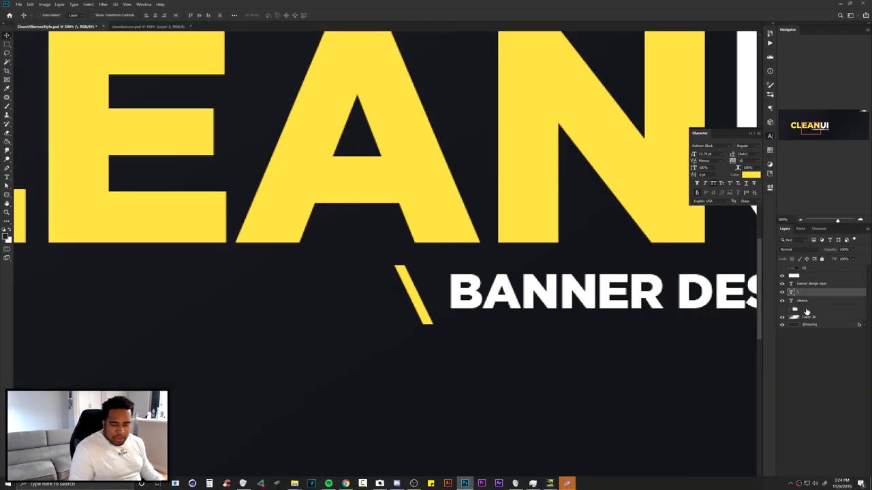
Rasterize the backslash layer and cut off its ends above and below the height of the subtitle letters.
{"action": "right_click", "coordinate": [805, 292]}
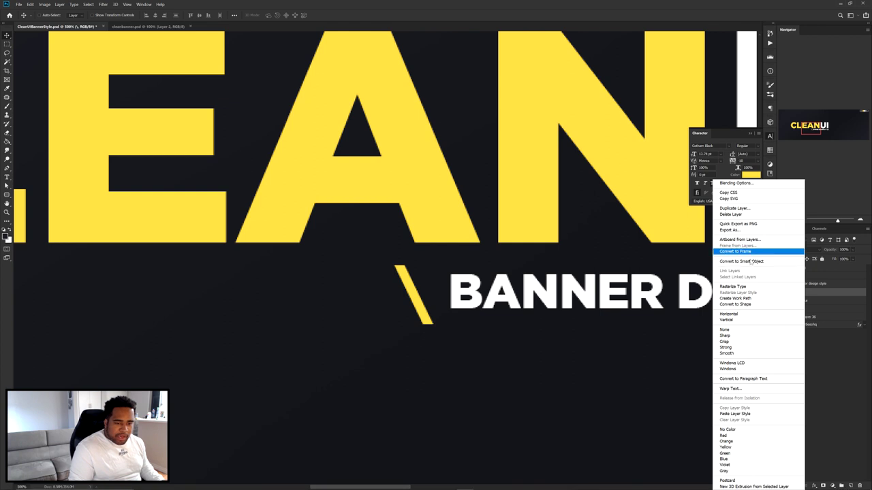
{"action": "left_click", "coordinate": [733, 286]}
{"action": "key", "text": "m"}
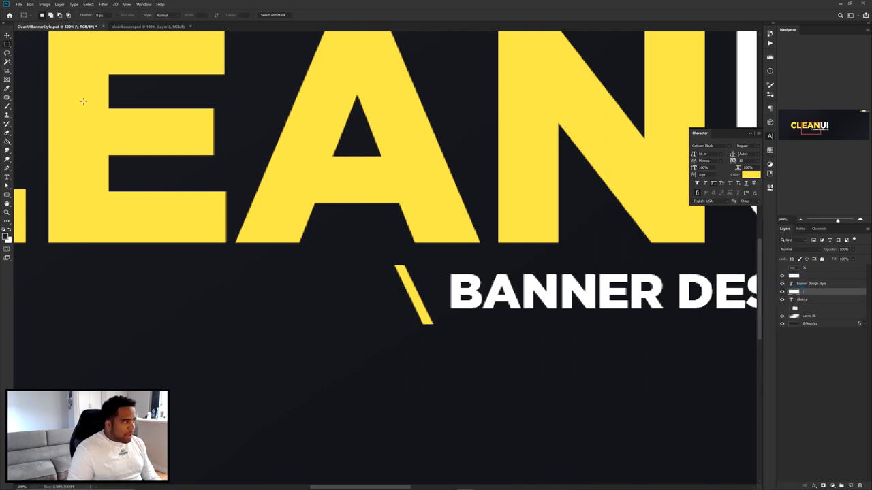
{"action": "left_click", "coordinate": [9, 46]}
{"action": "left_click", "coordinate": [27, 45]}
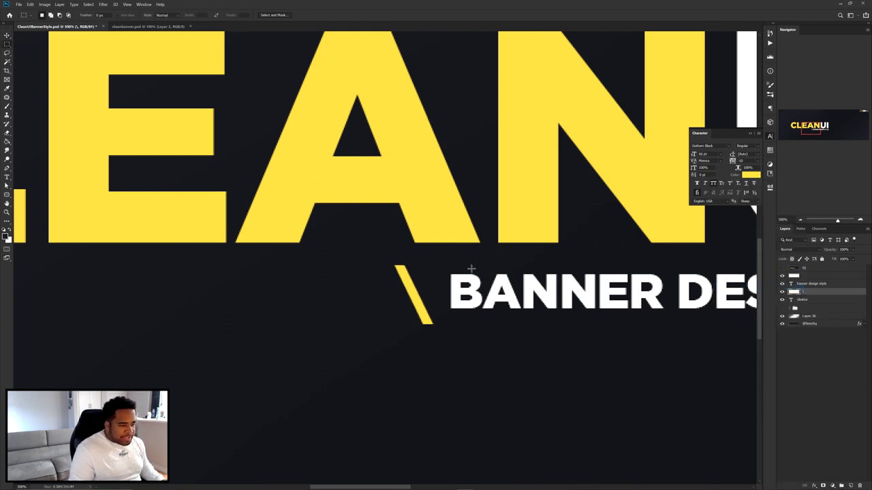
{"action": "left_click_drag", "start_coordinate": [469, 274], "coordinate": [266, 238]}
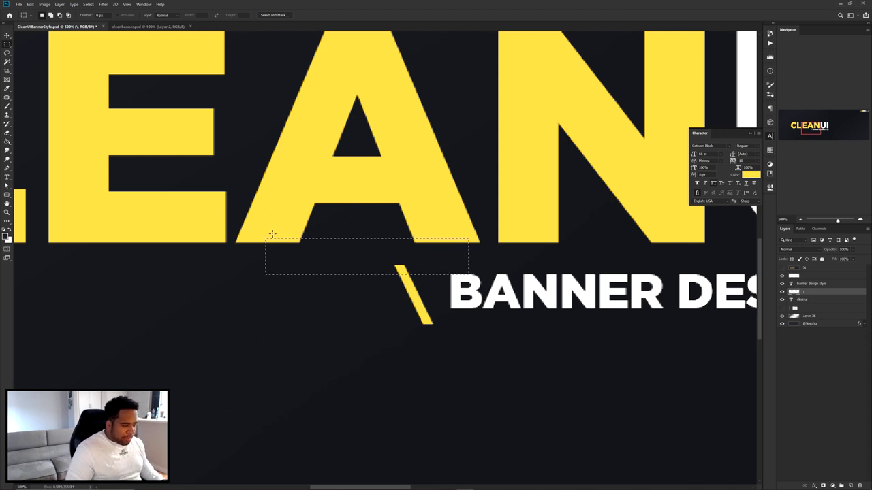
{"action": "left_click", "coordinate": [468, 310]}
{"action": "left_click_drag", "start_coordinate": [468, 310], "coordinate": [358, 362]}
{"action": "key", "text": "Delete"}
{"action": "left_click", "coordinate": [357, 359]}
Duplicate the trimmed slash into a row of four evenly spaced slashes leading up to the subtitle.
{"action": "key", "text": "v"}
{"action": "left_click_drag", "start_coordinate": [451, 297], "coordinate": [390, 299]}
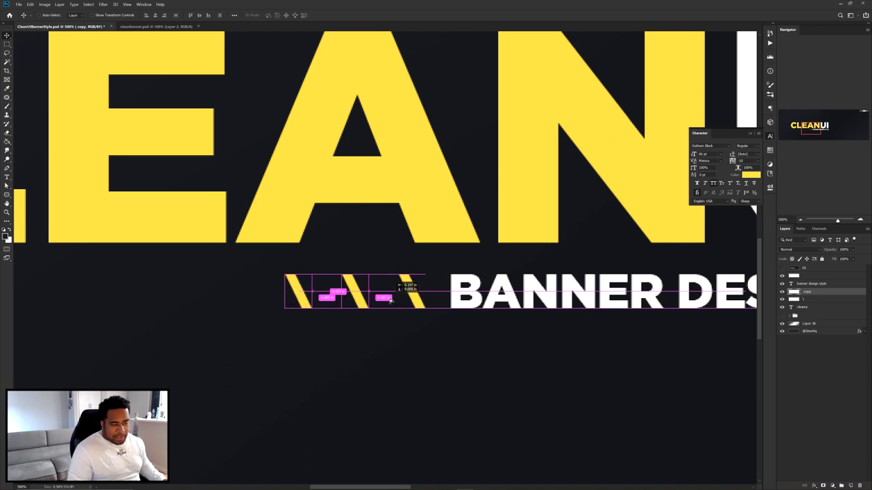
{"action": "left_click_drag", "start_coordinate": [390, 299], "coordinate": [390, 299]}
{"action": "left_click_drag", "start_coordinate": [358, 297], "coordinate": [302, 296]}
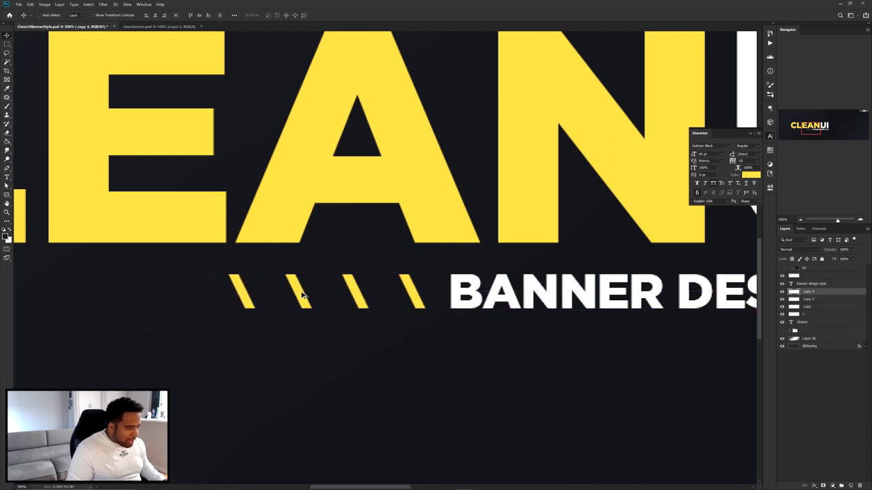
Compare the title and slashes with the finished banner by briefly showing layer 01.
{"action": "scroll", "coordinate": [301, 295], "scroll_direction": "down", "scroll_amount": 3}
{"action": "scroll", "coordinate": [391, 298], "scroll_direction": "down", "scroll_amount": 2}
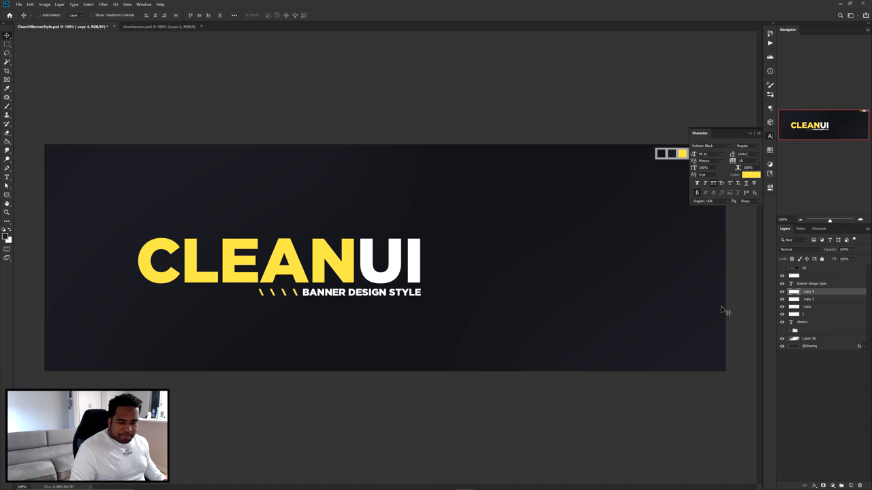
{"action": "left_click", "coordinate": [781, 271]}
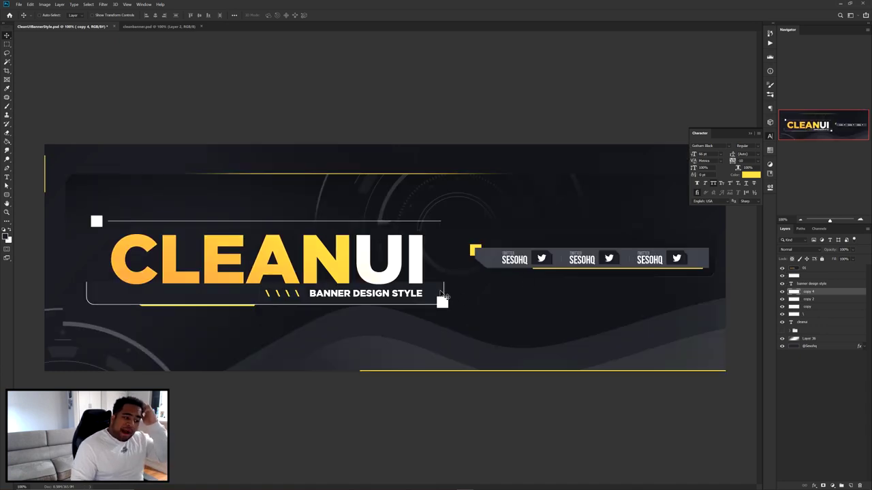
{"action": "left_click", "coordinate": [781, 272]}
Draw a rounded rectangle of about 1344 × 172 px with 32 px corners behind the subtitle and the title's lower edge.
{"action": "left_click", "coordinate": [804, 325]}
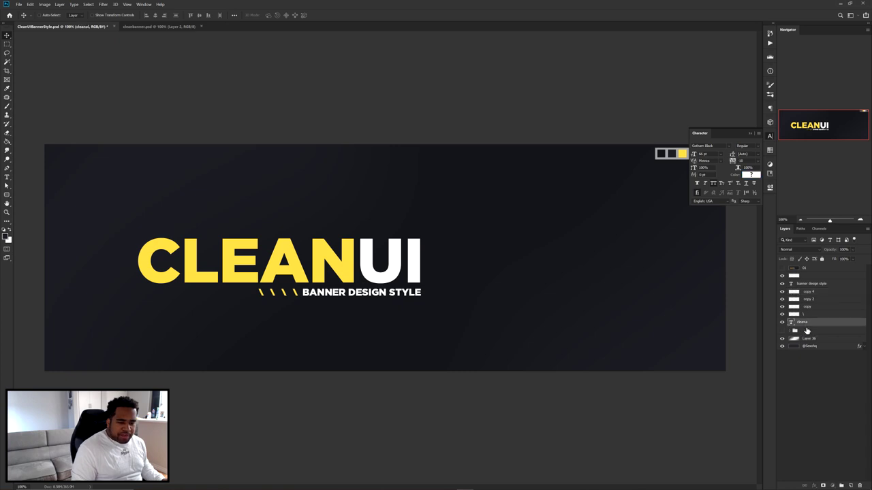
{"action": "left_click", "coordinate": [807, 332]}
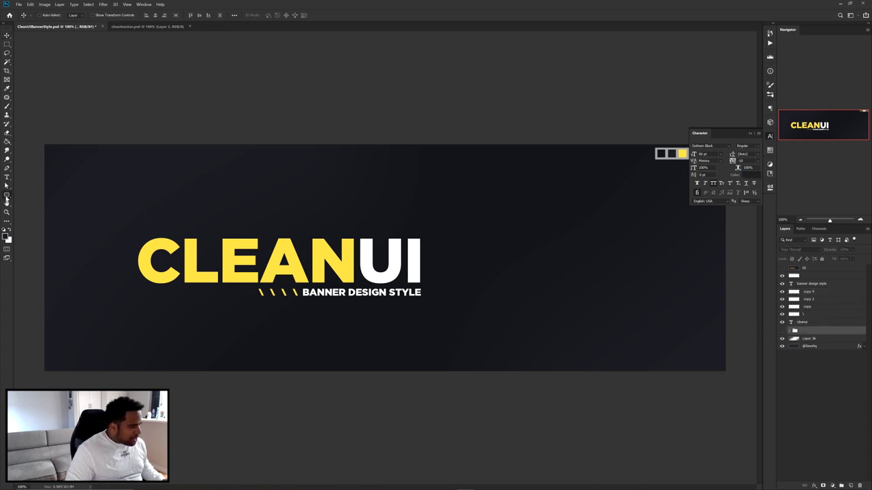
{"action": "left_click_drag", "start_coordinate": [7, 196], "coordinate": [36, 206]}
{"action": "left_click", "coordinate": [40, 207]}
{"action": "left_click_drag", "start_coordinate": [130, 271], "coordinate": [435, 308]}
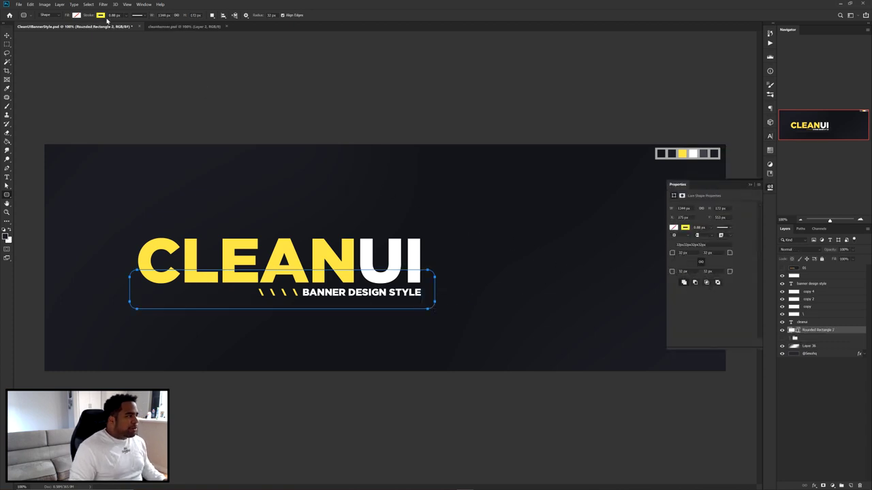
Remove the rounded rectangle's stroke and fill it with dark grey #414348.
{"action": "left_click", "coordinate": [100, 15]}
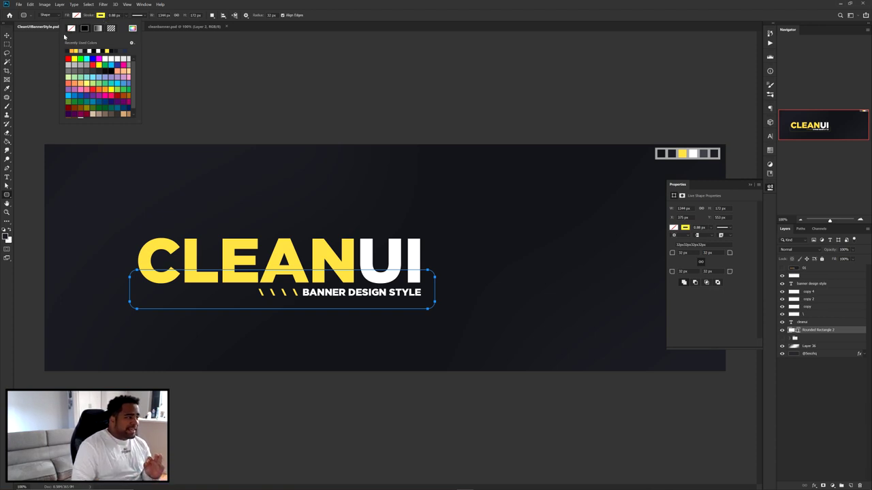
{"action": "left_click", "coordinate": [71, 29]}
{"action": "left_click", "coordinate": [75, 18]}
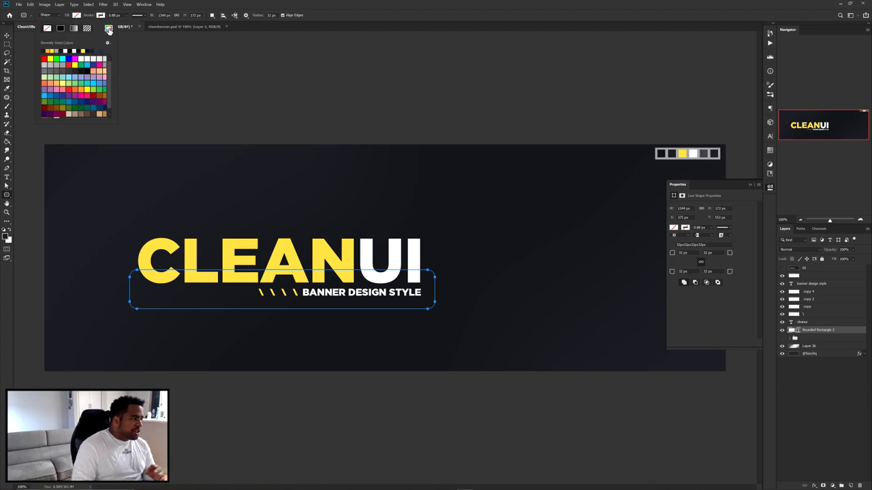
{"action": "left_click", "coordinate": [108, 29]}
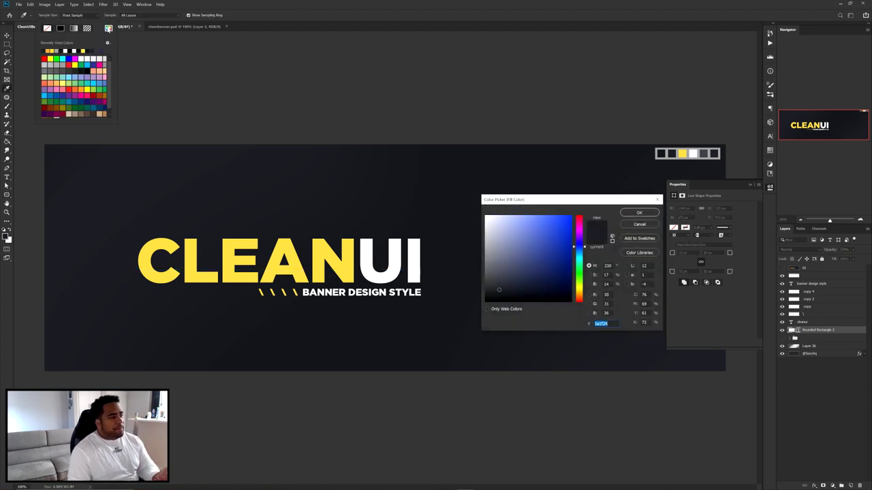
{"action": "left_click", "coordinate": [435, 193]}
{"action": "left_click_drag", "start_coordinate": [500, 291], "coordinate": [498, 272]}
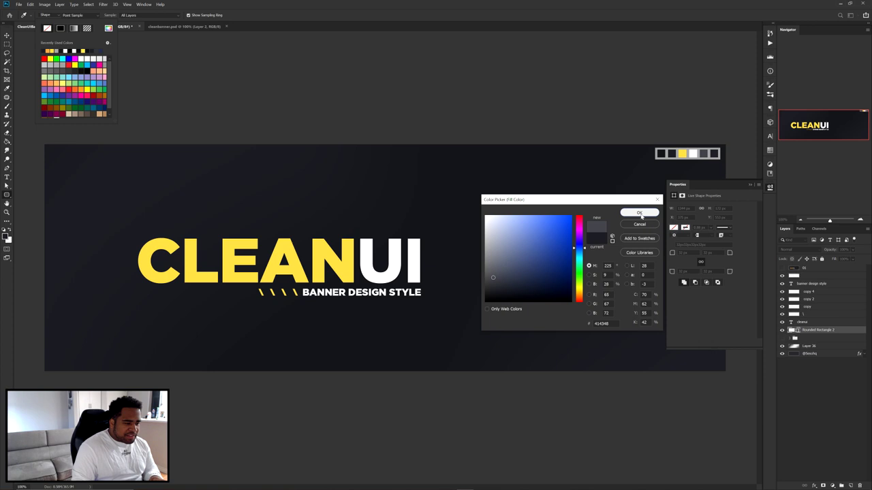
{"action": "left_click", "coordinate": [627, 213]}
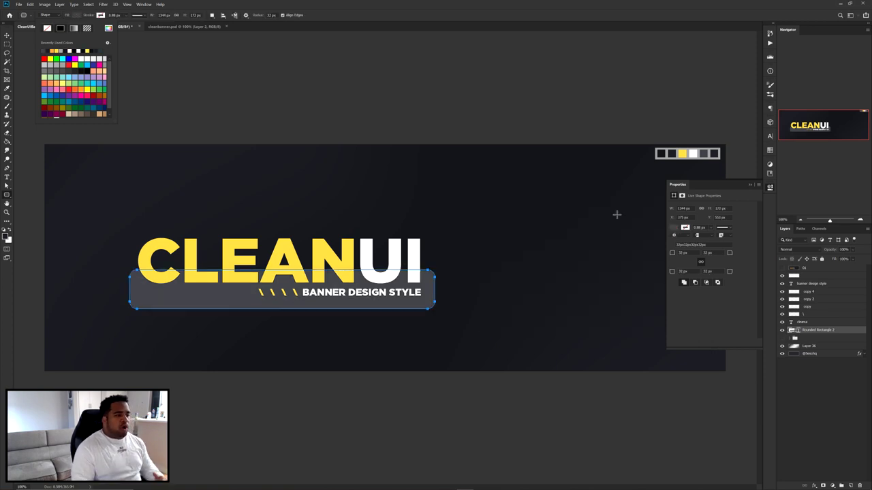
Rasterize the rounded rectangle's layer.
{"action": "left_click", "coordinate": [7, 35]}
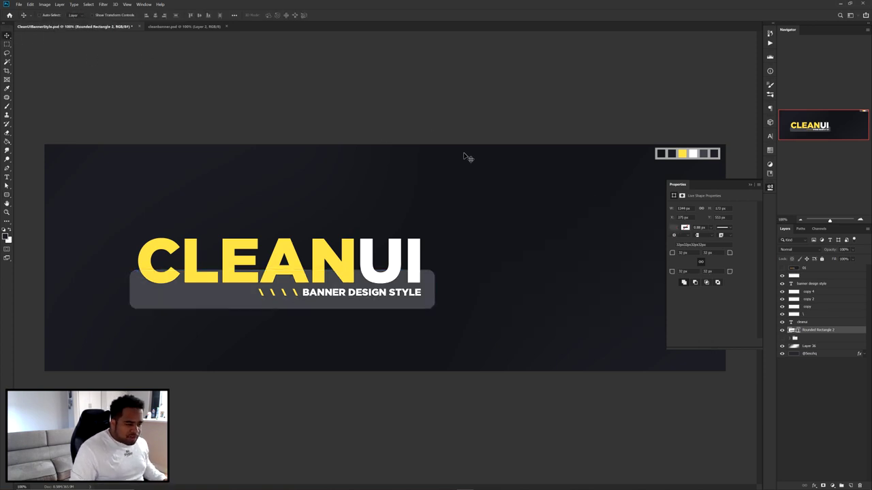
{"action": "left_click", "coordinate": [769, 189]}
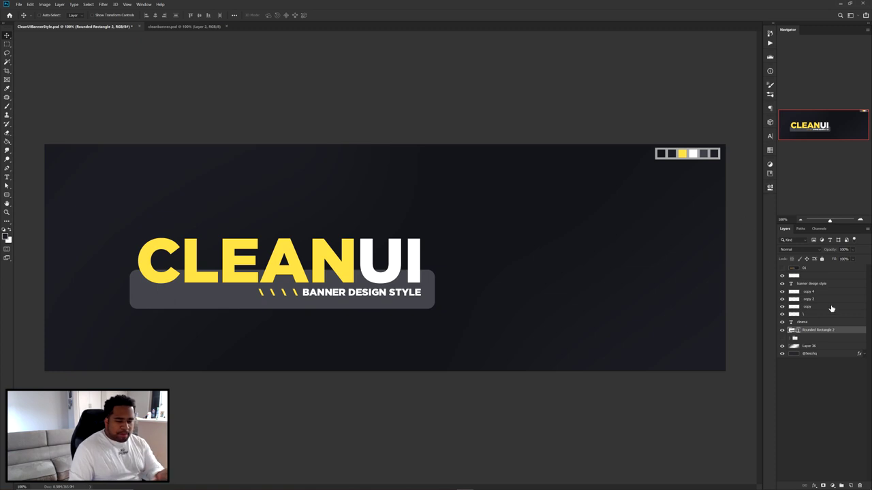
{"action": "right_click", "coordinate": [845, 330]}
{"action": "left_click", "coordinate": [815, 140]}
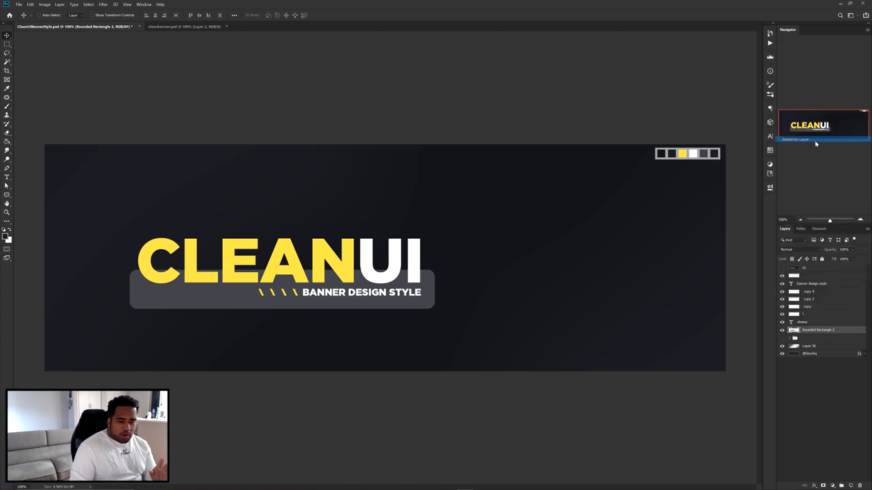
Delete the upper part of the rounded rectangle down to the middle of the subtitle, using a rectangular selection, then deselect.
{"action": "left_click", "coordinate": [782, 331]}
{"action": "left_click", "coordinate": [781, 330]}
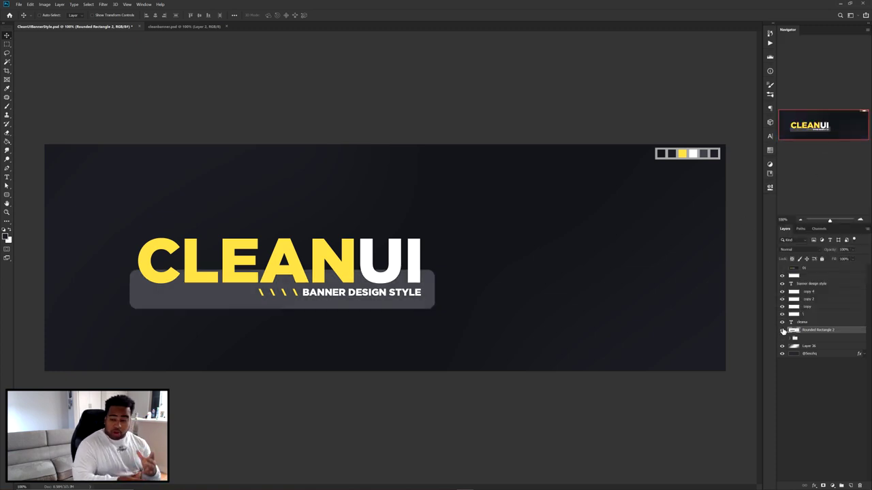
{"action": "left_click", "coordinate": [7, 45]}
{"action": "right_click", "coordinate": [8, 46]}
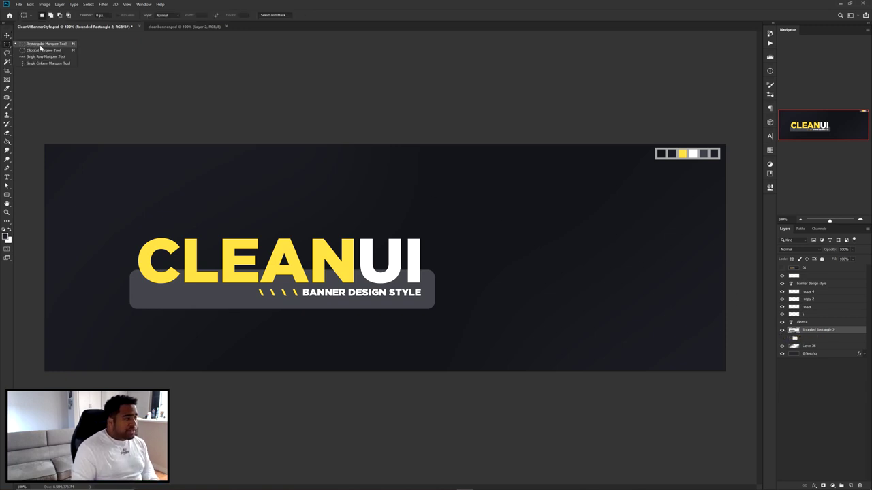
{"action": "left_click", "coordinate": [41, 44]}
{"action": "left_click_drag", "start_coordinate": [93, 219], "coordinate": [485, 292]}
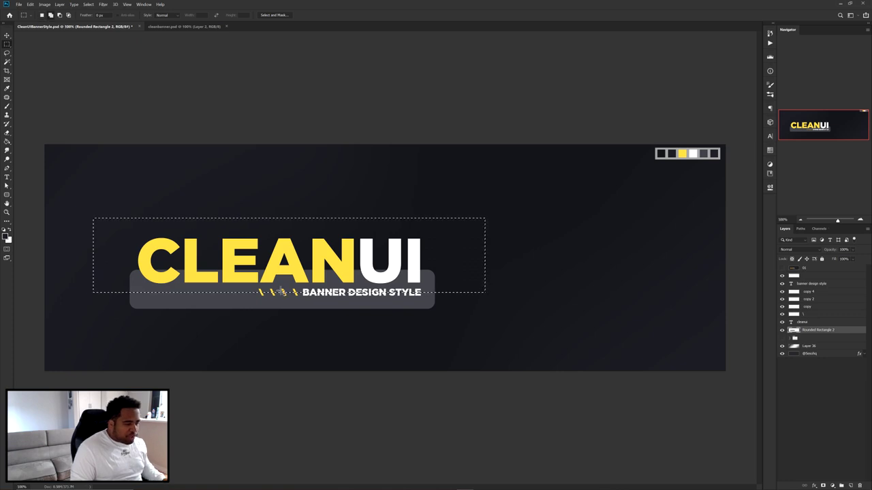
{"action": "scroll", "coordinate": [282, 293], "scroll_direction": "up", "scroll_amount": 8}
{"action": "scroll", "coordinate": [320, 291], "scroll_direction": "down", "scroll_amount": 4}
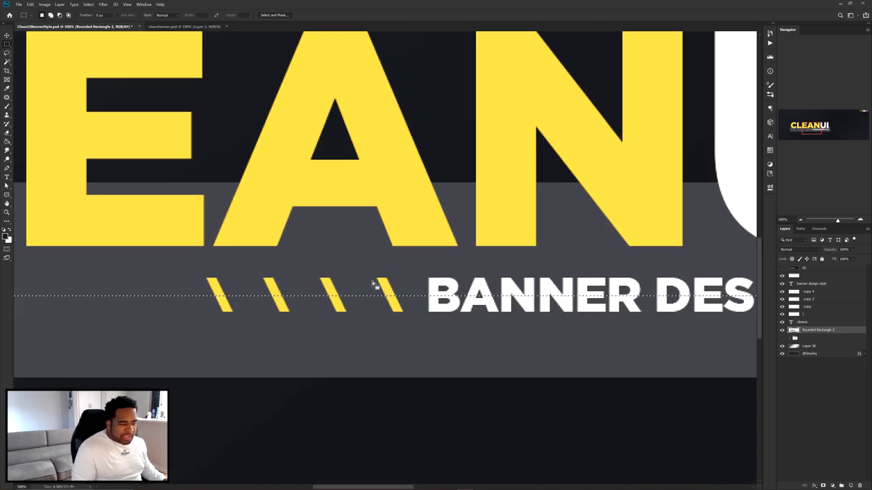
{"action": "scroll", "coordinate": [373, 282], "scroll_direction": "down", "scroll_amount": 3}
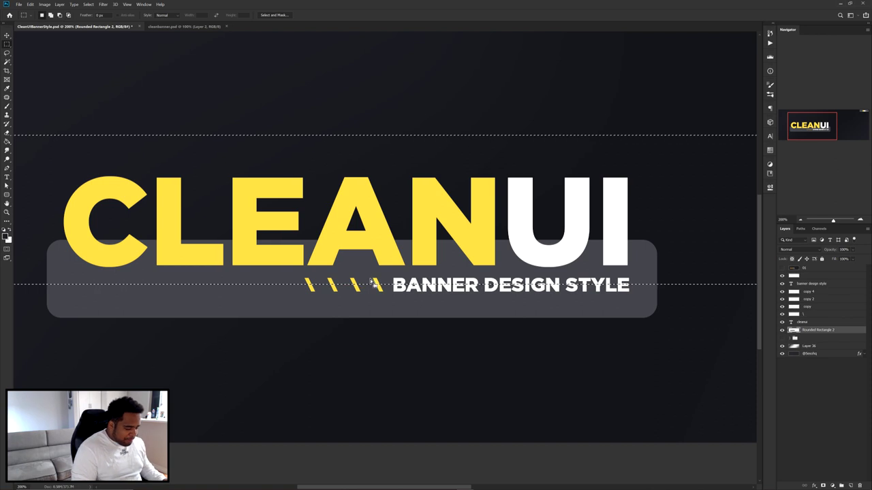
{"action": "key", "text": "Delete"}
{"action": "key", "text": "ctrl+d"}
{"action": "key", "text": "v"}
{"action": "scroll", "coordinate": [518, 282], "scroll_direction": "left", "scroll_amount": 1}
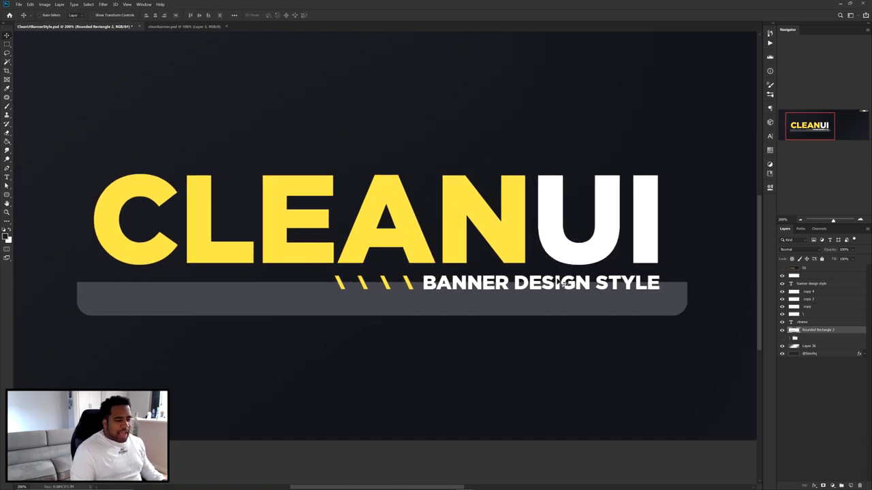
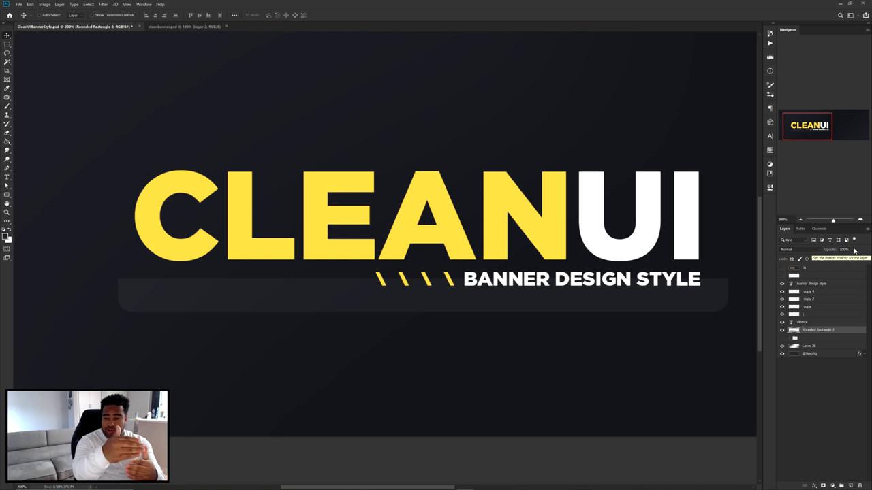
{"action": "double_click", "coordinate": [854, 335]}
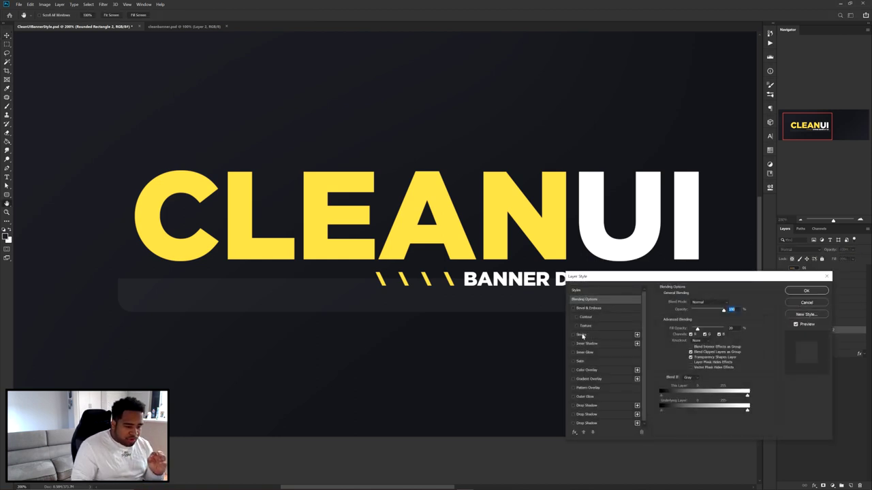
{"action": "left_click", "coordinate": [580, 335]}
{"action": "left_click", "coordinate": [726, 301]}
{"action": "key", "text": "Down"}
{"action": "left_click", "coordinate": [677, 351]}
{"action": "type", "text": "ff4646"}
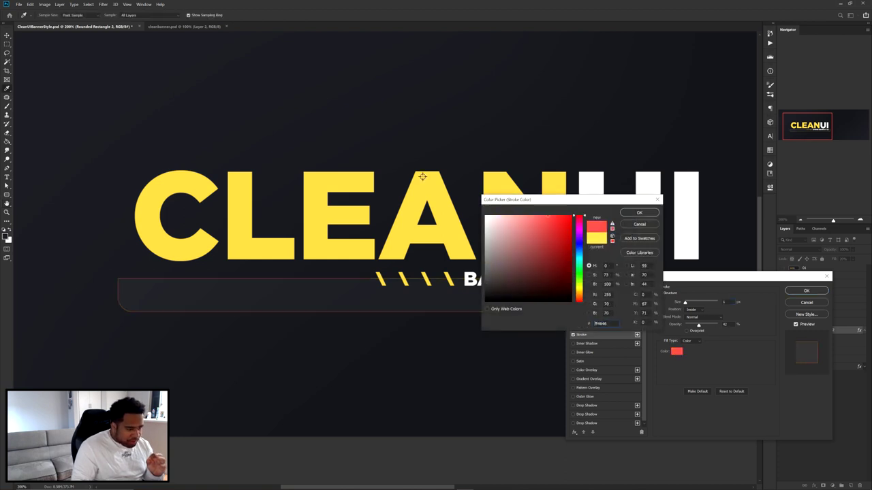
{"action": "type", "text": "ffffff"}
{"action": "key", "text": "Return"}
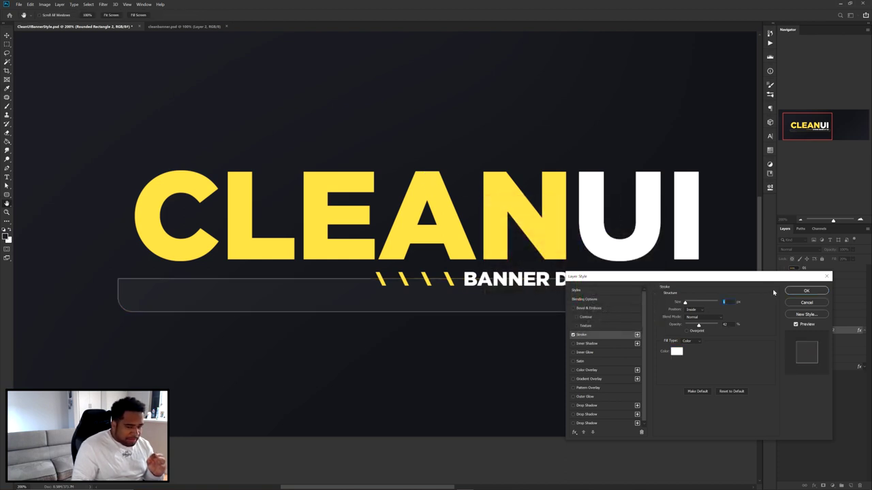
{"action": "left_click", "coordinate": [696, 311]}
{"action": "left_click", "coordinate": [694, 316]}
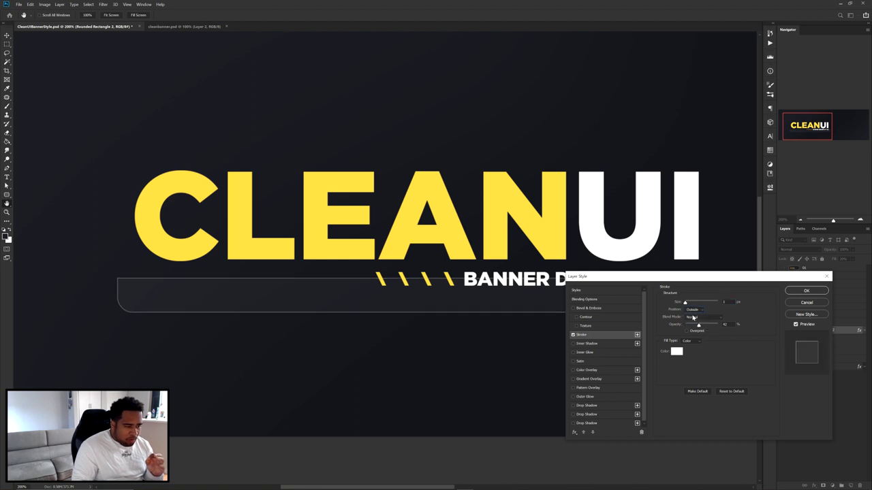
{"action": "left_click_drag", "start_coordinate": [702, 330], "coordinate": [732, 312]}
{"action": "left_click", "coordinate": [807, 302]}
{"action": "key", "text": "ctrl+j"}
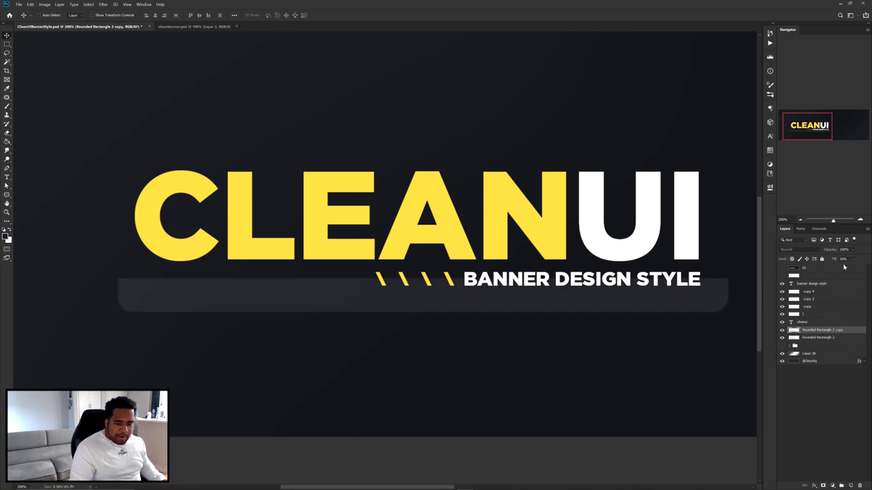
{"action": "left_click", "coordinate": [852, 259]}
{"action": "left_click", "coordinate": [851, 332]}
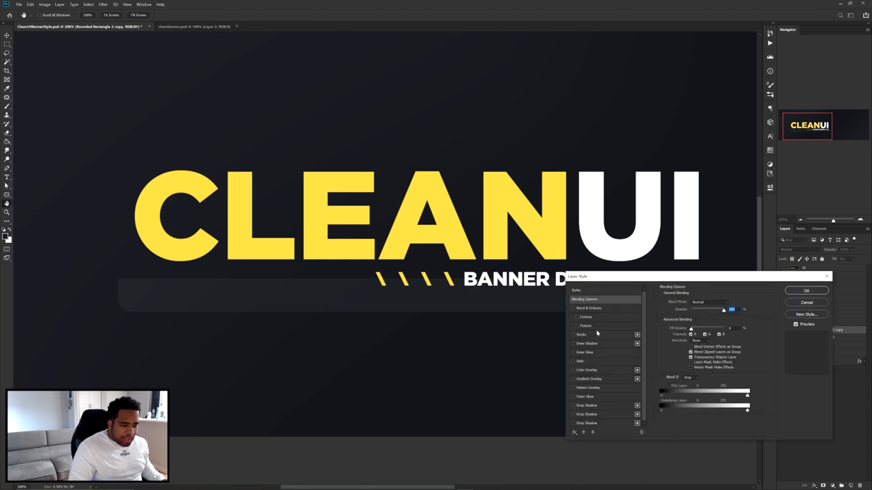
{"action": "left_click", "coordinate": [806, 304]}
{"action": "key", "text": "Delete"}
Duplicate the trimmed rounded rectangle and give the copy a 1 px white inside stroke at 100% opacity.
{"action": "left_click", "coordinate": [782, 331]}
{"action": "left_click", "coordinate": [782, 330]}
{"action": "key", "text": "ctrl+j"}
{"action": "left_click", "coordinate": [824, 331]}
{"action": "double_click", "coordinate": [851, 331]}
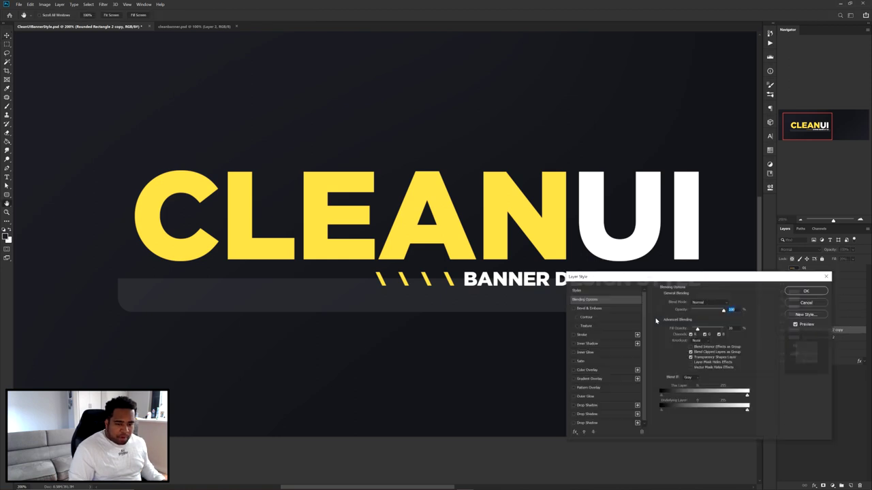
{"action": "left_click", "coordinate": [584, 334]}
{"action": "left_click", "coordinate": [678, 353]}
{"action": "left_click", "coordinate": [485, 214]}
{"action": "left_click", "coordinate": [639, 212]}
{"action": "left_click_drag", "start_coordinate": [699, 326], "coordinate": [723, 327]}
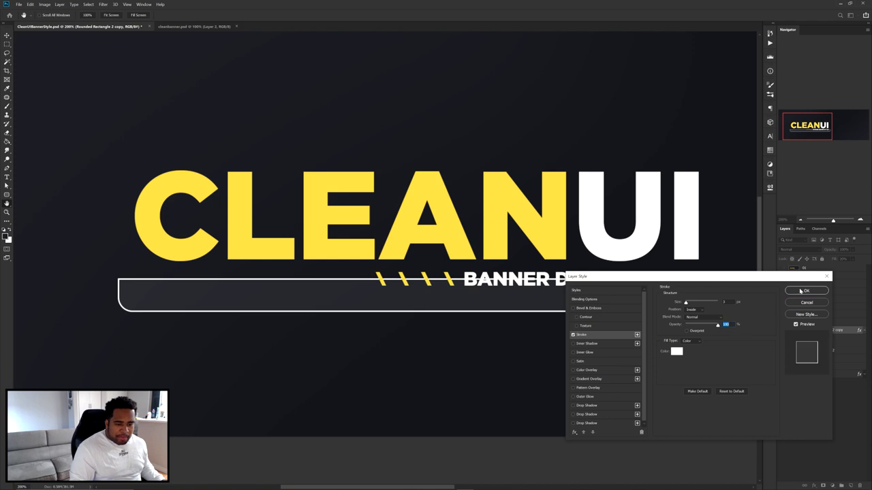
{"action": "key", "text": "Down"}
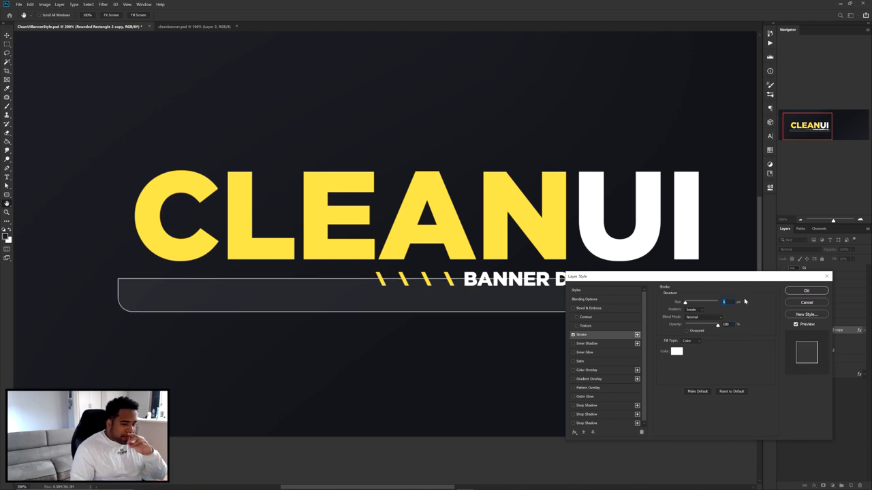
{"action": "left_click", "coordinate": [822, 291]}
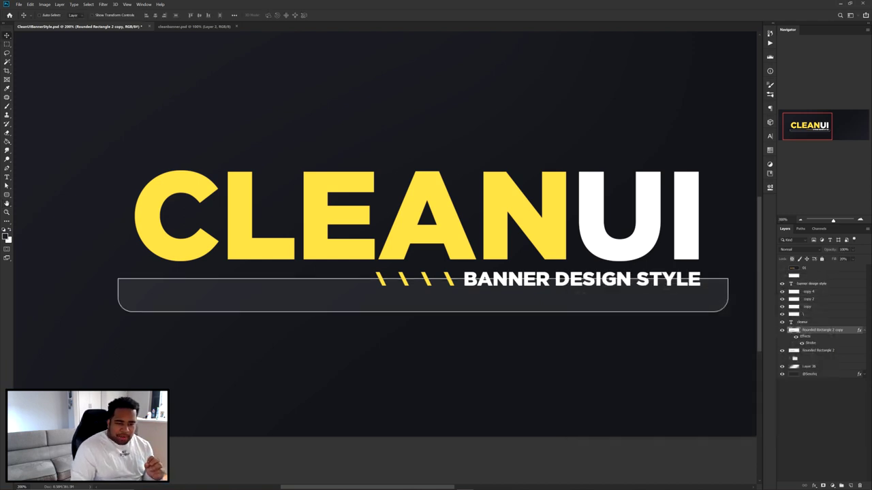
Lower the outlined copy's fill and convert the layer to a smart object.
{"action": "left_click_drag", "start_coordinate": [852, 260], "coordinate": [846, 268]}
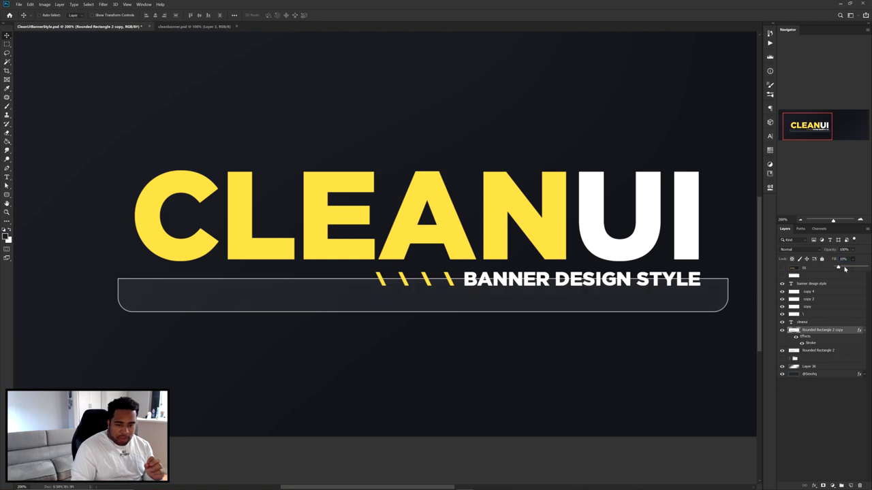
{"action": "left_click", "coordinate": [782, 331]}
{"action": "left_click", "coordinate": [781, 331]}
{"action": "left_click_drag", "start_coordinate": [685, 315], "coordinate": [640, 148]}
{"action": "key", "text": "ctrl+z"}
{"action": "right_click", "coordinate": [823, 331]}
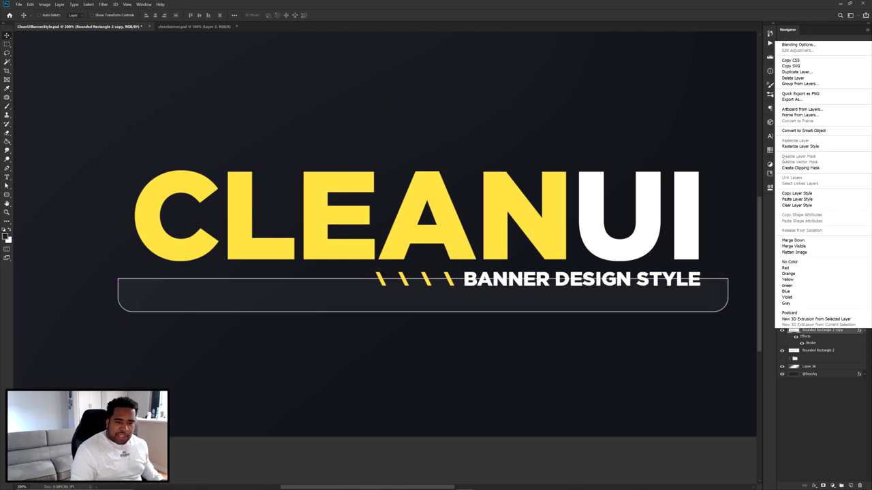
{"action": "left_click", "coordinate": [804, 130]}
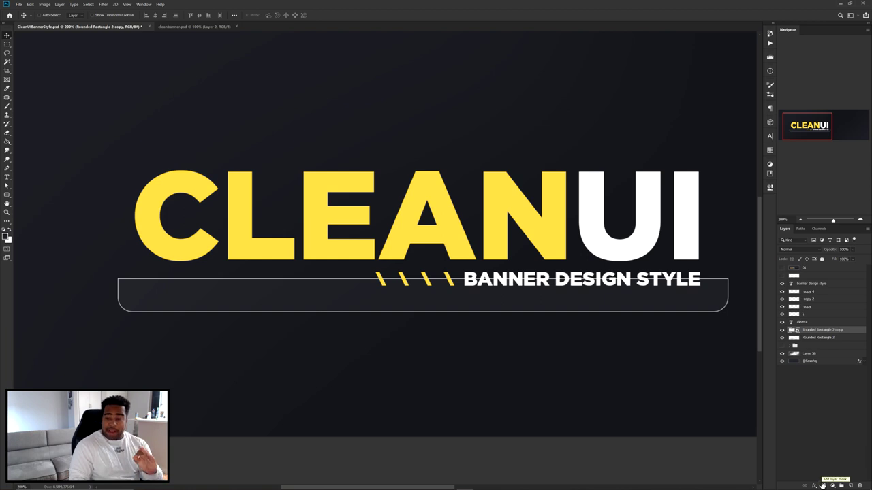
Add a layer mask to the outlined copy and brush black along its upper edge to fade out that line.
{"action": "left_click", "coordinate": [822, 485]}
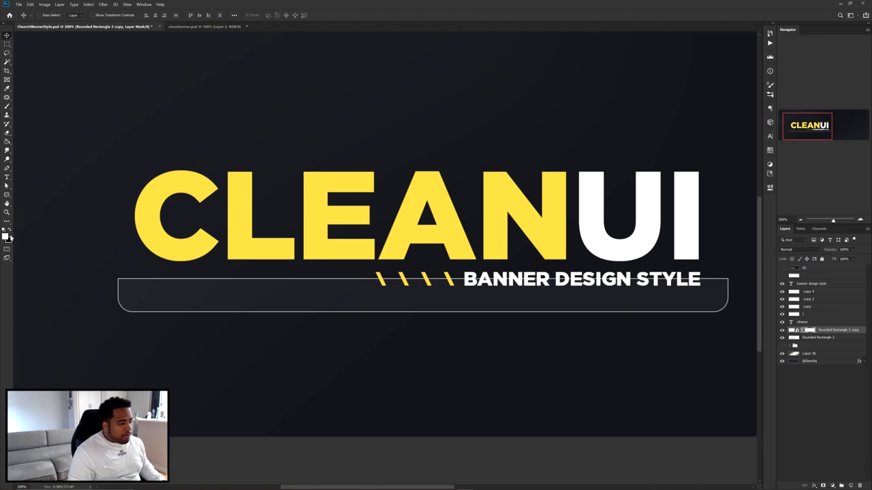
{"action": "key", "text": "b"}
{"action": "right_click", "coordinate": [432, 276], "text": "alt"}
{"action": "mouse_move", "coordinate": [353, 269]}
{"action": "left_mouse_down"}
{"action": "mouse_move", "coordinate": [58, 239]}
{"action": "mouse_move", "coordinate": [261, 268]}
{"action": "left_mouse_up"}
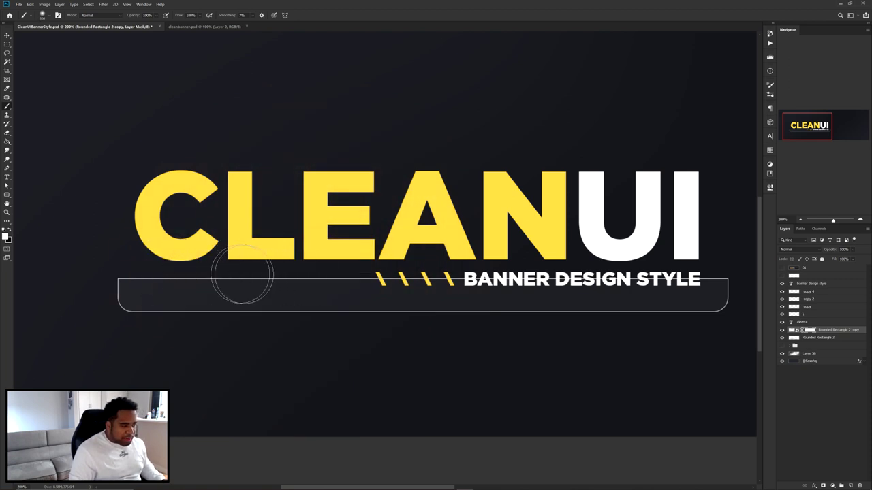
{"action": "left_click_drag", "start_coordinate": [196, 271], "coordinate": [166, 269]}
{"action": "mouse_move", "coordinate": [265, 279]}
{"action": "left_mouse_down"}
{"action": "mouse_move", "coordinate": [124, 269]}
{"action": "mouse_move", "coordinate": [542, 291]}
{"action": "mouse_move", "coordinate": [639, 293]}
{"action": "mouse_move", "coordinate": [620, 289]}
{"action": "mouse_move", "coordinate": [713, 278]}
{"action": "left_mouse_up"}
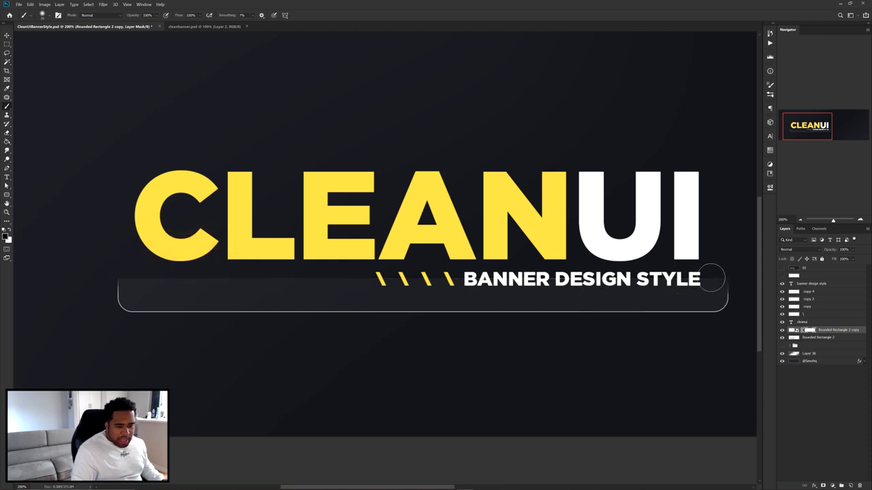
Check the faded panel outline at different magnifications and against the finished banner by briefly showing layer 01.
{"action": "key", "text": "ctrl+minus"}
{"action": "key", "text": "ctrl+minus"}
{"action": "key", "text": "ctrl+minus"}
{"action": "key", "text": "ctrl+plus"}
{"action": "key", "text": "ctrl+plus"}
{"action": "key", "text": "v"}
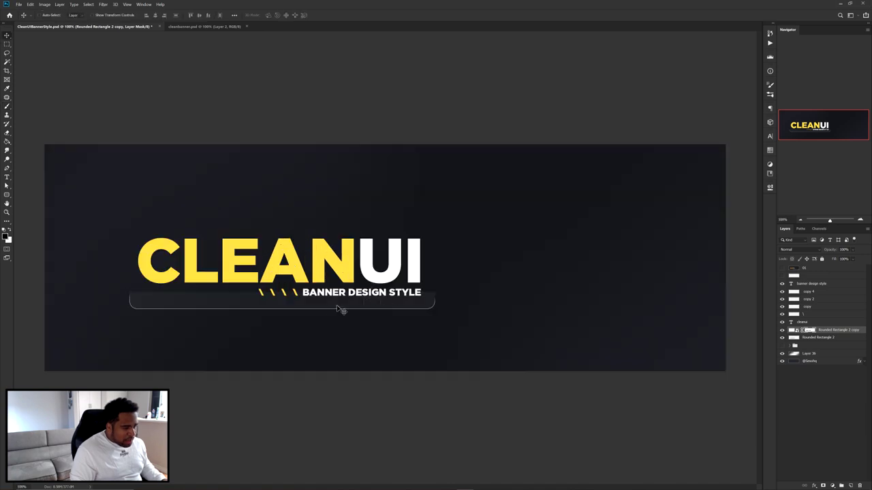
{"action": "key", "text": "ctrl+plus"}
{"action": "left_click", "coordinate": [781, 270]}
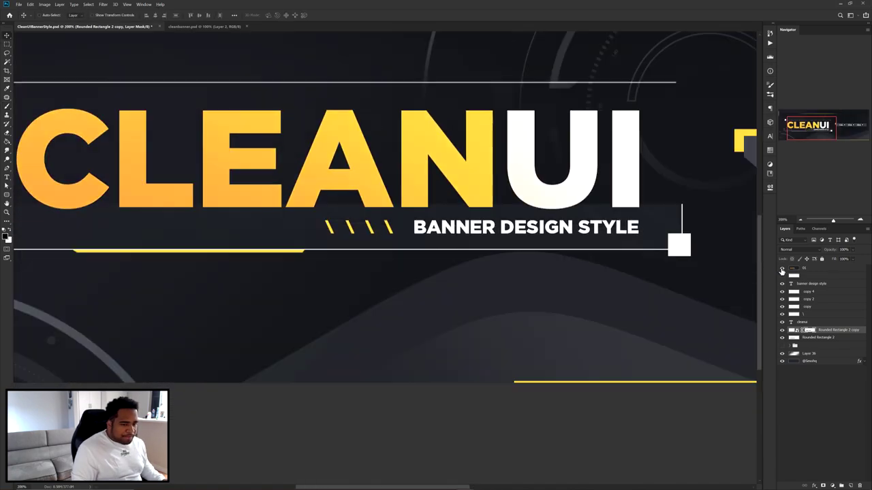
{"action": "left_click", "coordinate": [781, 269]}
{"action": "left_click_drag", "start_coordinate": [513, 241], "coordinate": [488, 254]}
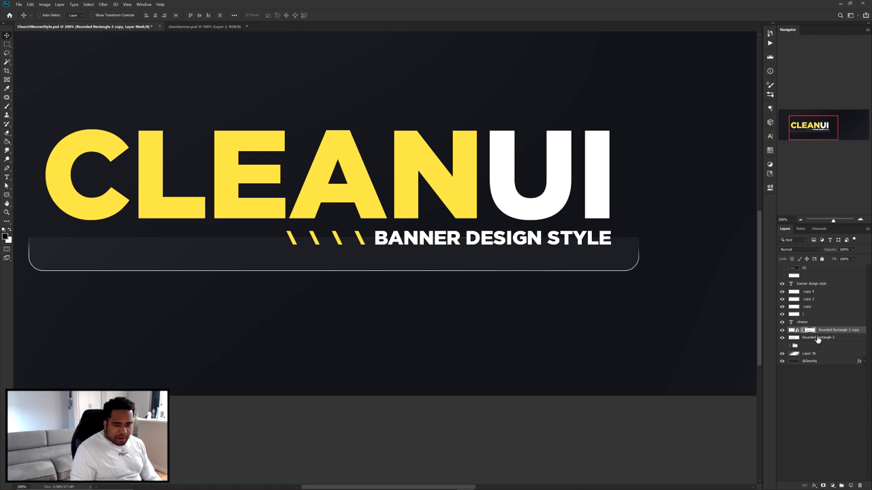
Add a new layer above the subtitle and fill a square of about 0.16 in with white near the panel's lower-right corner.
{"action": "left_click", "coordinate": [815, 283]}
{"action": "left_click", "coordinate": [850, 486]}
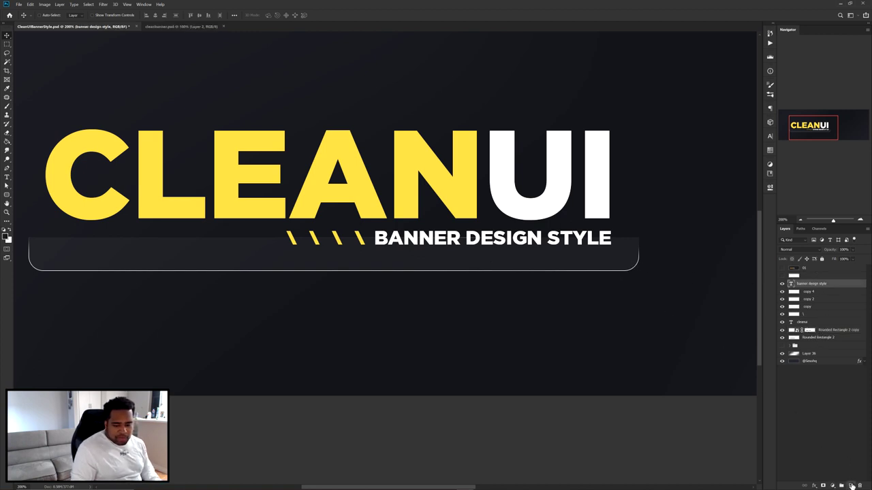
{"action": "key", "text": "m"}
{"action": "left_click_drag", "start_coordinate": [632, 264], "coordinate": [655, 286]}
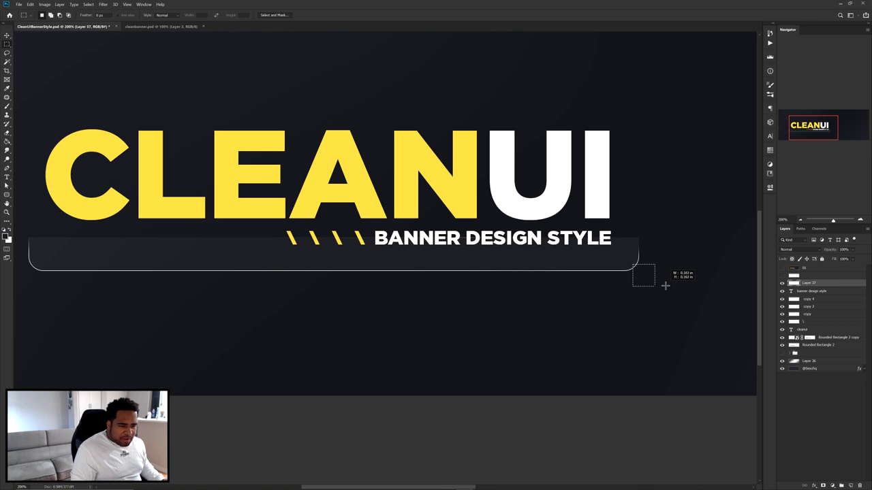
{"action": "key", "text": "ctrl+BackSpace"}
{"action": "key", "text": "ctrl+d"}
Move the white square so it covers the rounded panel's lower-right corner.
{"action": "key", "text": "v"}
{"action": "mouse_move", "coordinate": [682, 281]}
{"action": "left_mouse_down"}
{"action": "mouse_move", "coordinate": [648, 277]}
{"action": "mouse_move", "coordinate": [680, 281]}
{"action": "mouse_move", "coordinate": [678, 270]}
{"action": "left_mouse_up"}
{"action": "scroll", "coordinate": [650, 258], "scroll_direction": "up", "scroll_amount": 3}
{"action": "left_click_drag", "start_coordinate": [624, 284], "coordinate": [618, 278]}
{"action": "scroll", "coordinate": [618, 278], "scroll_direction": "down", "scroll_amount": 5}
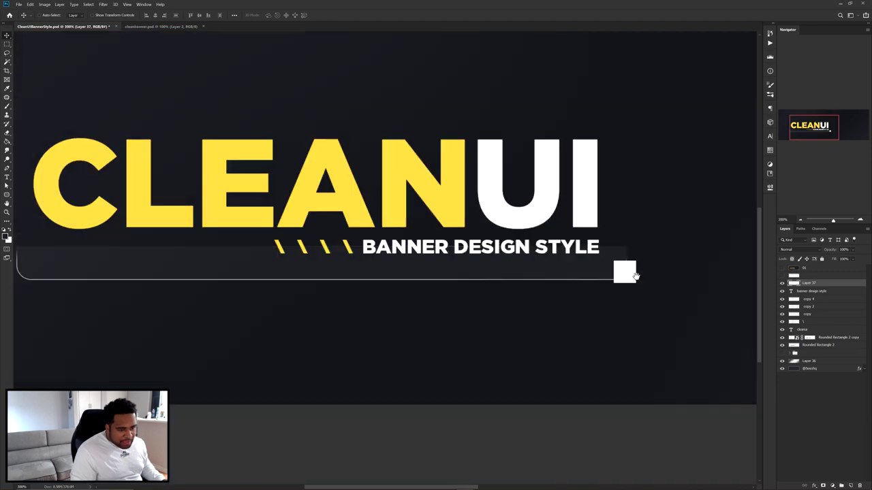
Paint white on the outlined copy's mask just above the square to restore the short vertical line there.
{"action": "scroll", "coordinate": [644, 268], "scroll_direction": "up", "scroll_amount": 6}
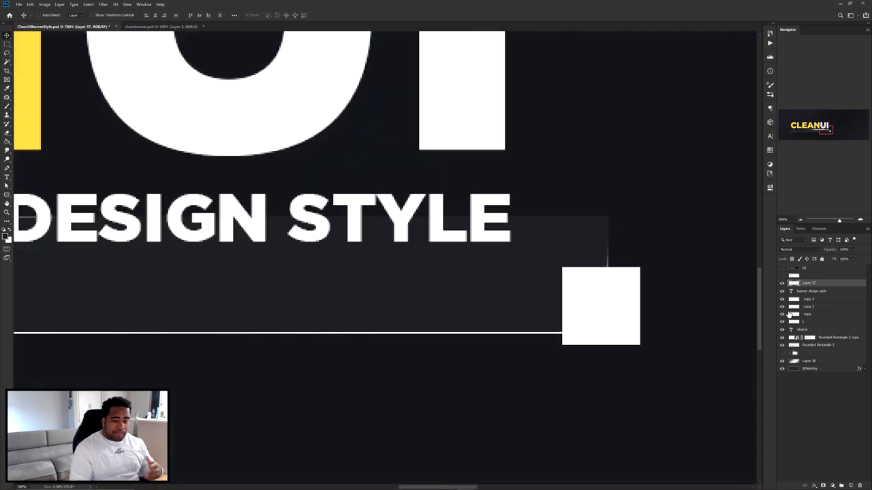
{"action": "left_click", "coordinate": [809, 338]}
{"action": "key", "text": "b"}
{"action": "left_click_drag", "start_coordinate": [578, 280], "coordinate": [628, 244]}
{"action": "scroll", "coordinate": [623, 253], "scroll_direction": "down", "scroll_amount": 3}
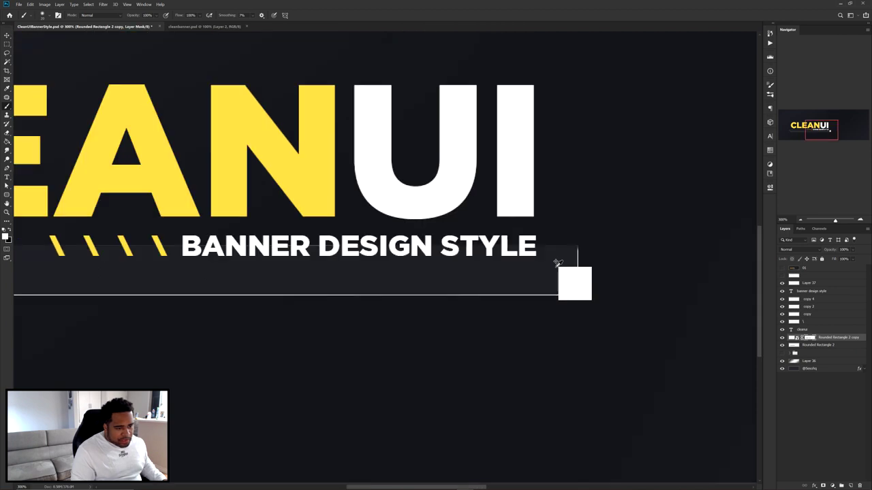
{"action": "scroll", "coordinate": [570, 258], "scroll_direction": "up", "scroll_amount": 2}
{"action": "scroll", "coordinate": [428, 246], "scroll_direction": "down", "scroll_amount": 3}
{"action": "key", "text": "v"}
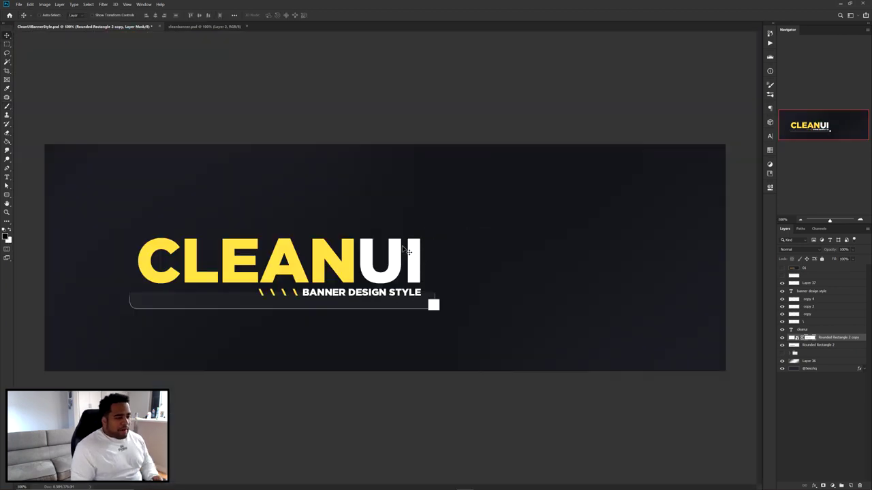
Select the layers from the white square down to the rounded rectangle and try grouping them.
{"action": "left_click", "coordinate": [810, 284]}
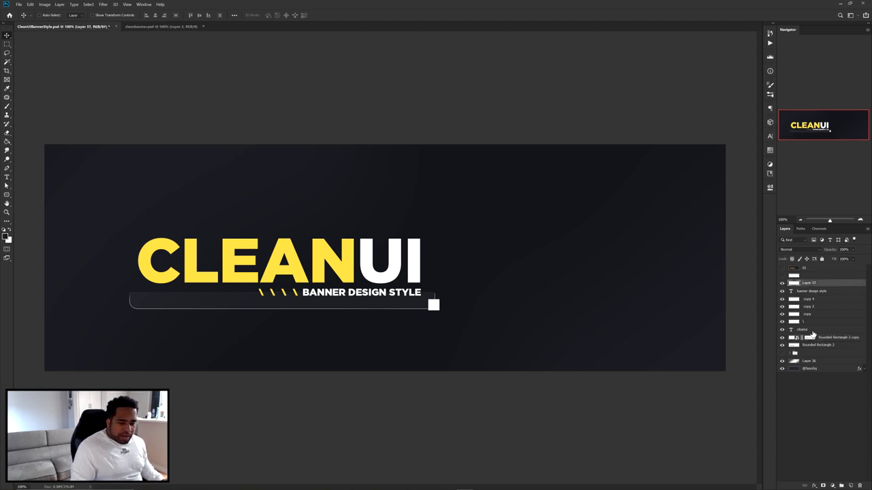
{"action": "left_click", "coordinate": [817, 345], "text": "shift"}
{"action": "mouse_move", "coordinate": [500, 250]}
{"action": "left_mouse_down"}
{"action": "mouse_move", "coordinate": [588, 247]}
{"action": "mouse_move", "coordinate": [497, 249]}
{"action": "mouse_move", "coordinate": [502, 254]}
{"action": "left_mouse_up"}
{"action": "key", "text": "ctrl+g"}
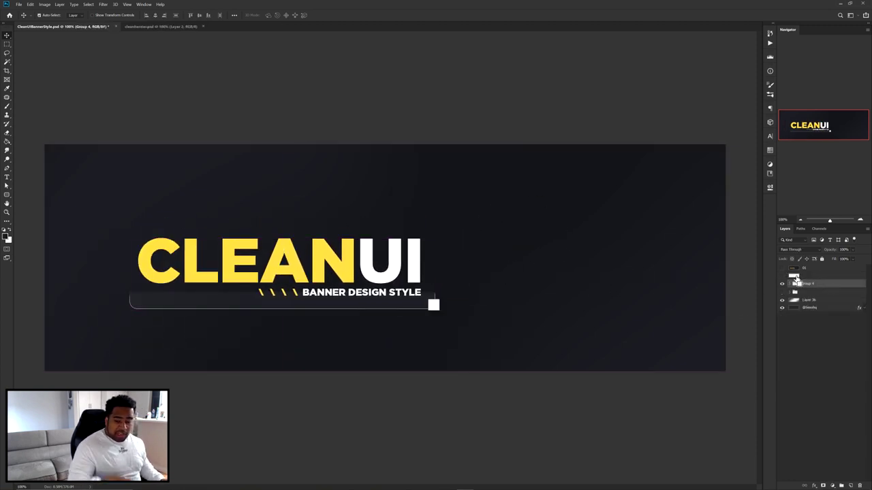
{"action": "key", "text": "ctrl+z"}
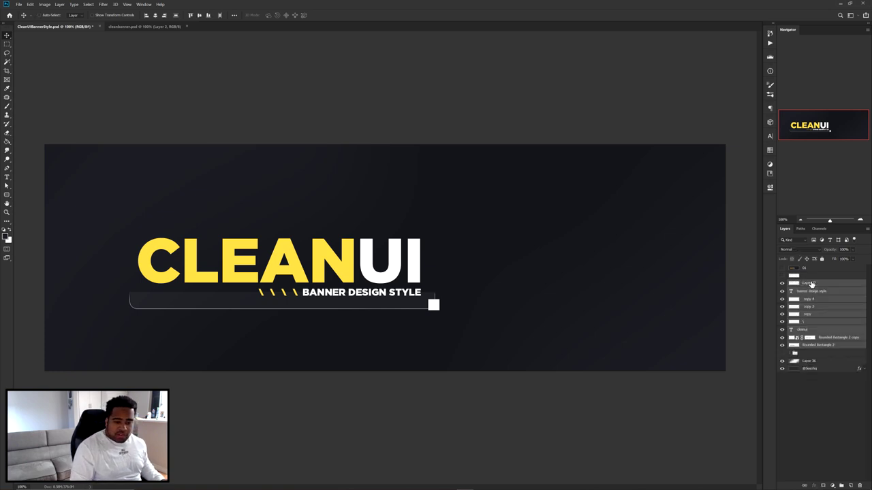
Group the layers from the white square down to the rounded rectangle and name the group Main Text.
{"action": "left_click", "coordinate": [811, 284]}
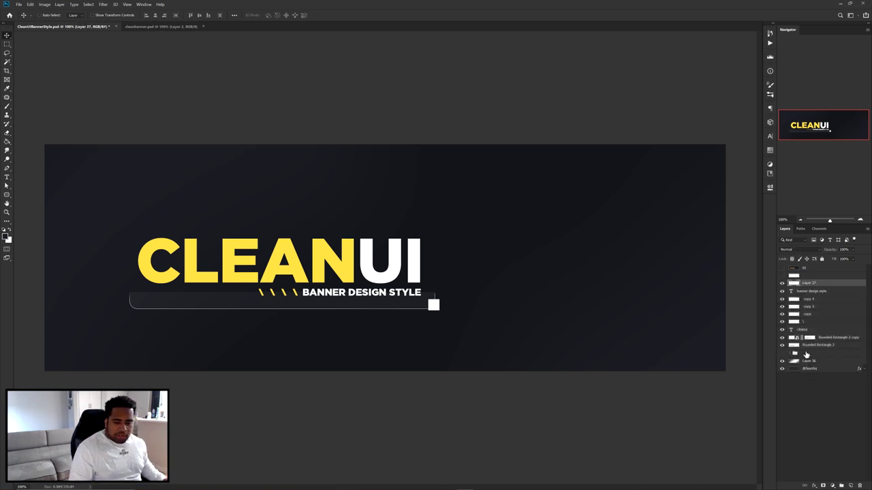
{"action": "left_click", "coordinate": [821, 345], "text": "shift"}
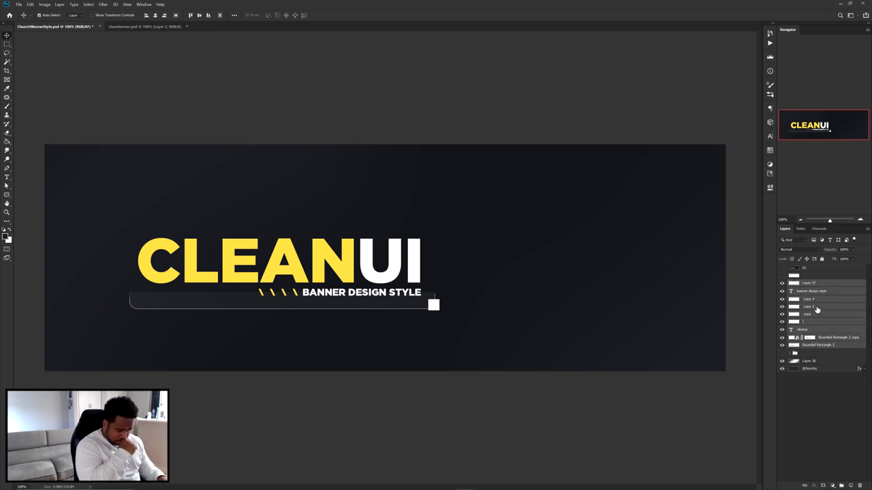
{"action": "key", "text": "ctrl+g"}
{"action": "double_click", "coordinate": [807, 284]}
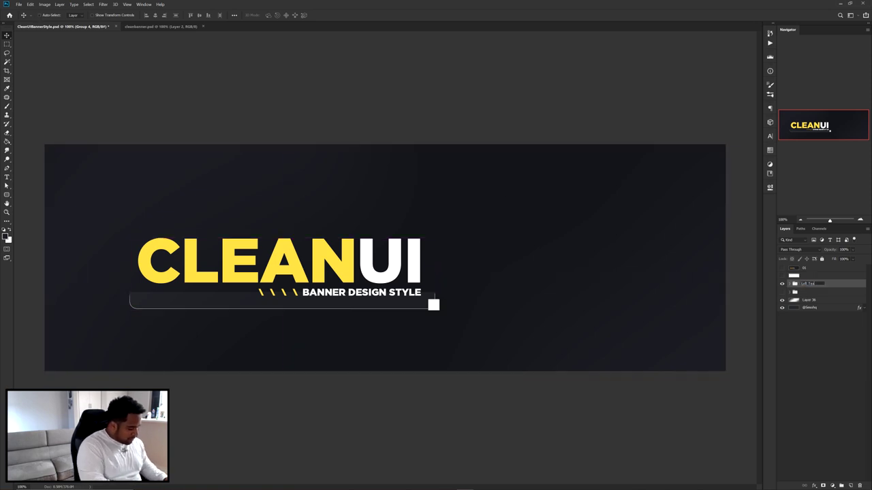
{"action": "type", "text": "Main Text"}
{"action": "key", "text": "Return"}
Move the Main Text group slightly up and left, and compare the layout with the finished reference banner.
{"action": "left_click_drag", "start_coordinate": [379, 269], "coordinate": [364, 263]}
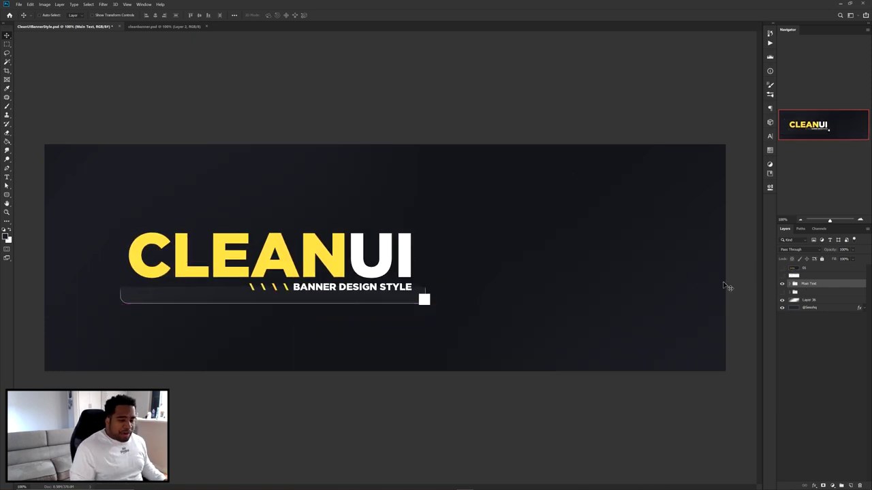
{"action": "left_click", "coordinate": [782, 269]}
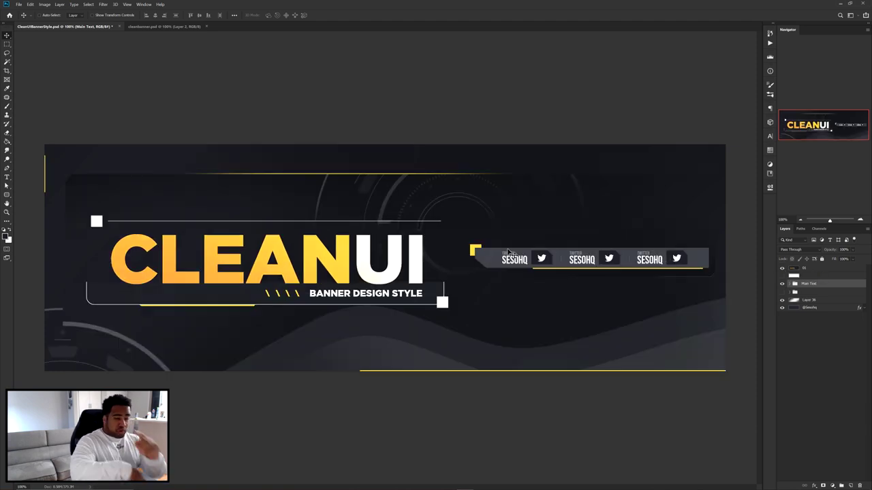
{"action": "left_click", "coordinate": [782, 269]}
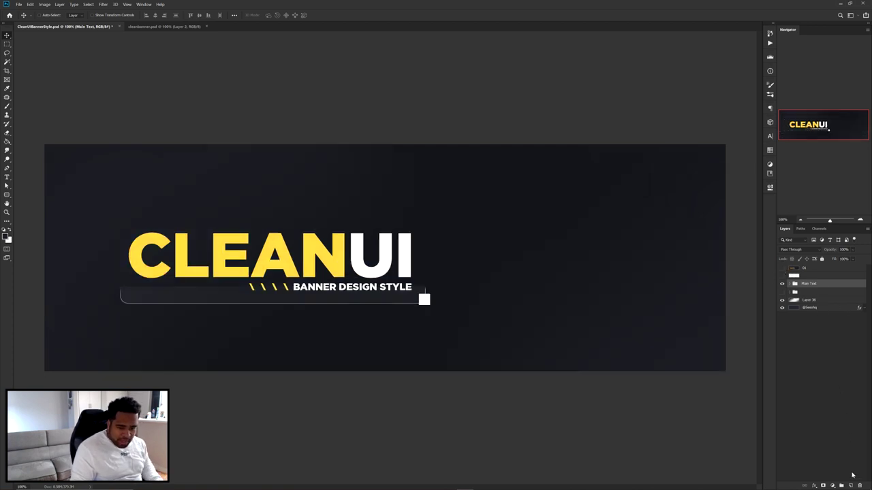
Add a new layer above the Main Text group and fill a long horizontal bar in white beside the title.
{"action": "left_click", "coordinate": [850, 485]}
{"action": "key", "text": "m"}
{"action": "left_click_drag", "start_coordinate": [468, 247], "coordinate": [664, 267]}
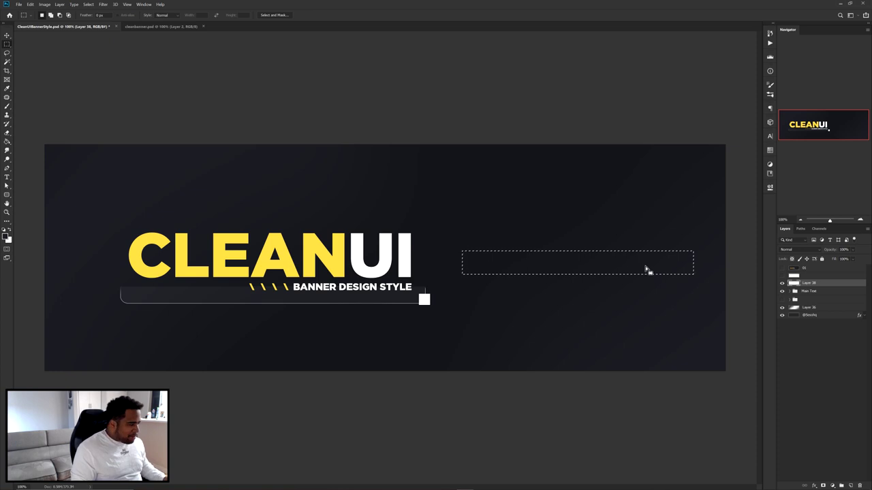
{"action": "key", "text": "alt+BackSpace"}
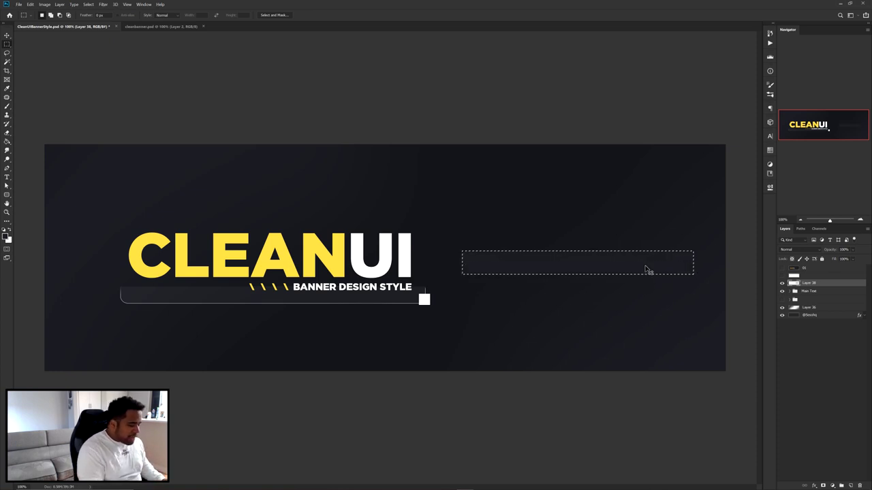
{"action": "key", "text": "ctrl+BackSpace"}
{"action": "key", "text": "ctrl+d"}
{"action": "key", "text": "v"}
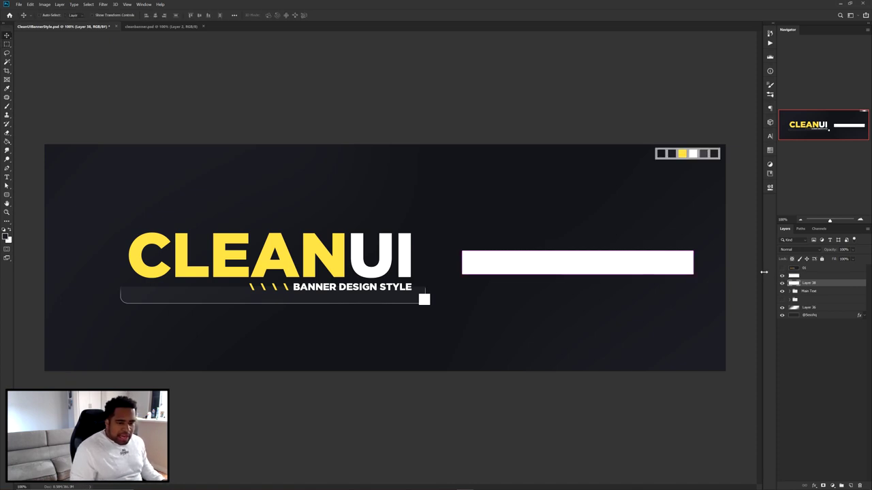
Give the white bar a Color Overlay in grey 3e4048, sampled from the color palette.
{"action": "double_click", "coordinate": [830, 282]}
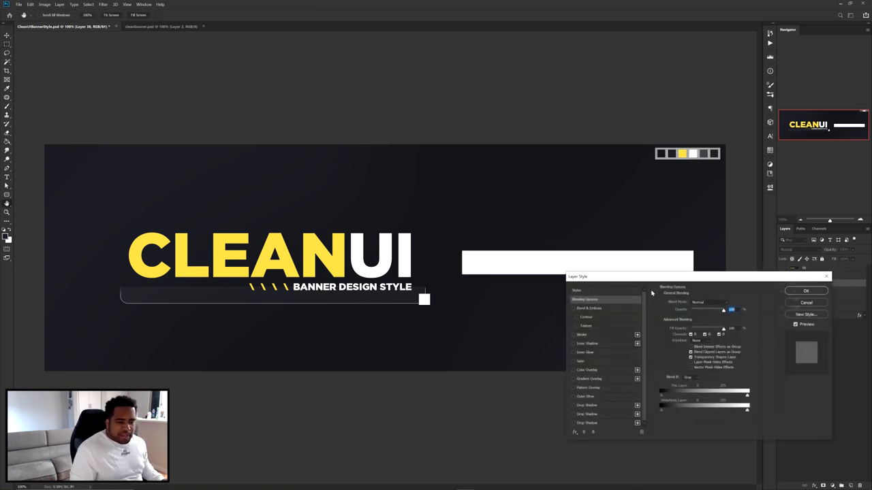
{"action": "left_click", "coordinate": [587, 370]}
{"action": "left_click", "coordinate": [729, 303]}
{"action": "left_click", "coordinate": [714, 153]}
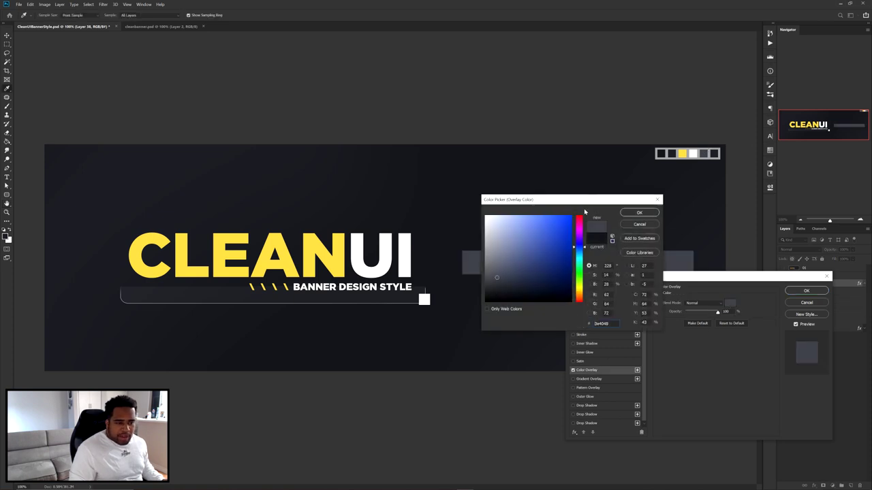
{"action": "left_click_drag", "start_coordinate": [583, 204], "coordinate": [684, 251]}
{"action": "left_click_drag", "start_coordinate": [714, 369], "coordinate": [657, 373]}
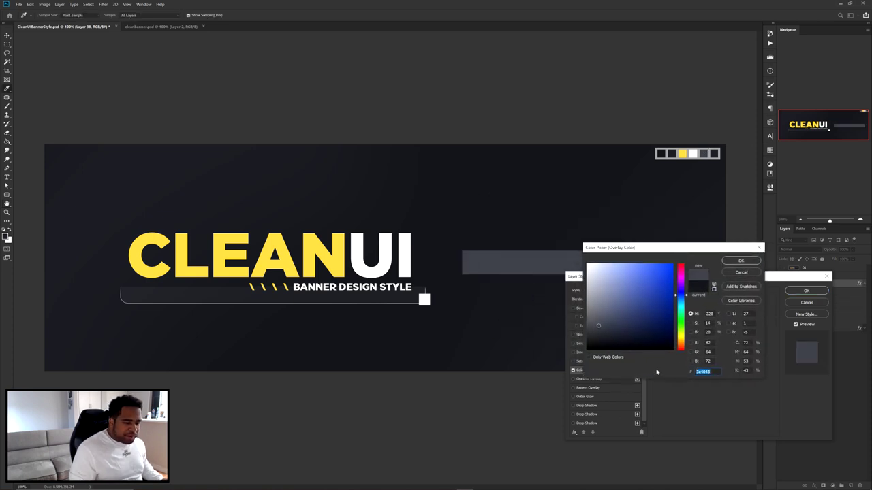
{"action": "left_click", "coordinate": [741, 262]}
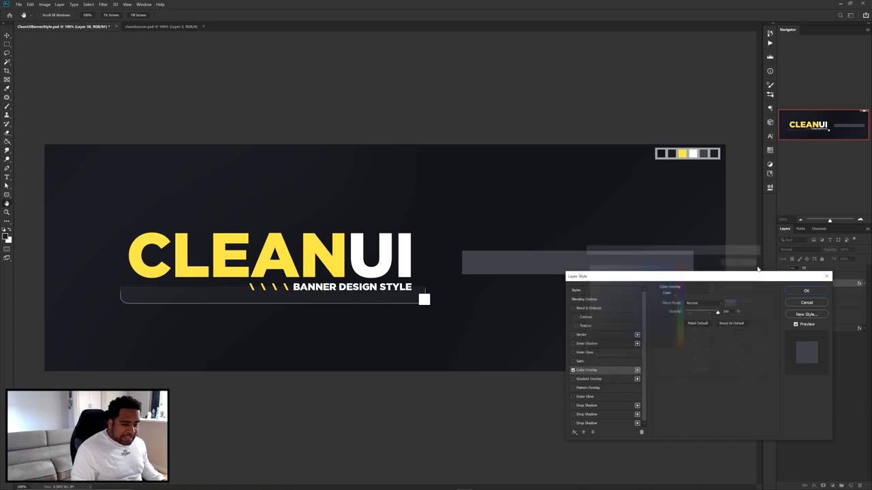
{"action": "left_click", "coordinate": [805, 290]}
Add a new layer and fill a tall dark rectangle overlapping the grey bar's left end.
{"action": "mouse_move", "coordinate": [595, 268]}
{"action": "left_mouse_down"}
{"action": "mouse_move", "coordinate": [640, 245]}
{"action": "mouse_move", "coordinate": [587, 271]}
{"action": "left_mouse_up"}
{"action": "scroll", "coordinate": [564, 273], "scroll_direction": "up", "scroll_amount": 2}
{"action": "key", "text": "m"}
{"action": "left_click_drag", "start_coordinate": [209, 198], "coordinate": [278, 362]}
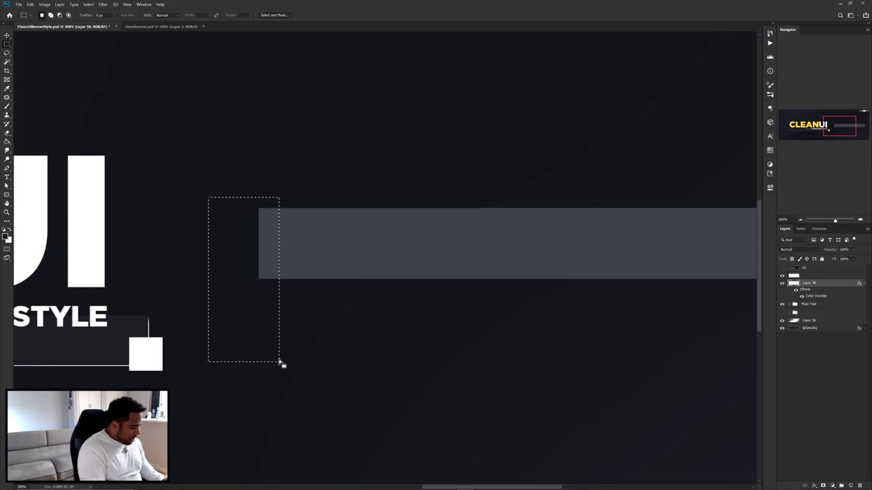
{"action": "key", "text": "ctrl+shift+n"}
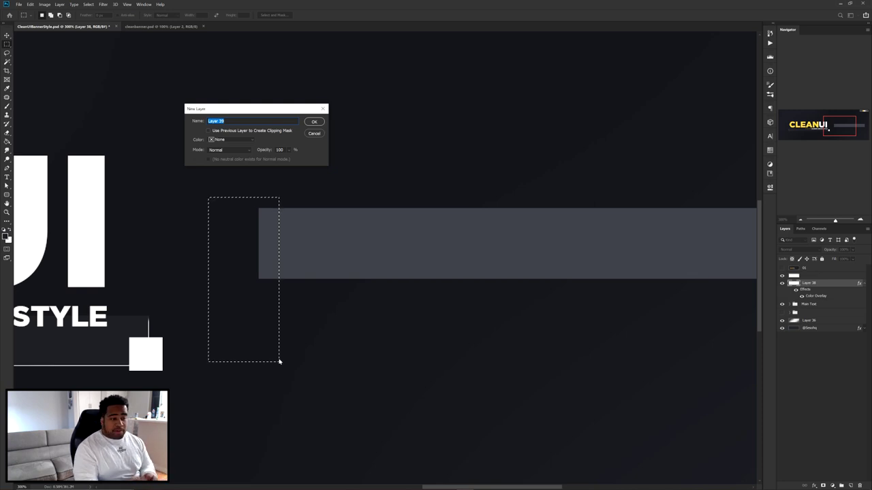
{"action": "left_click", "coordinate": [313, 121]}
{"action": "key", "text": "alt"}
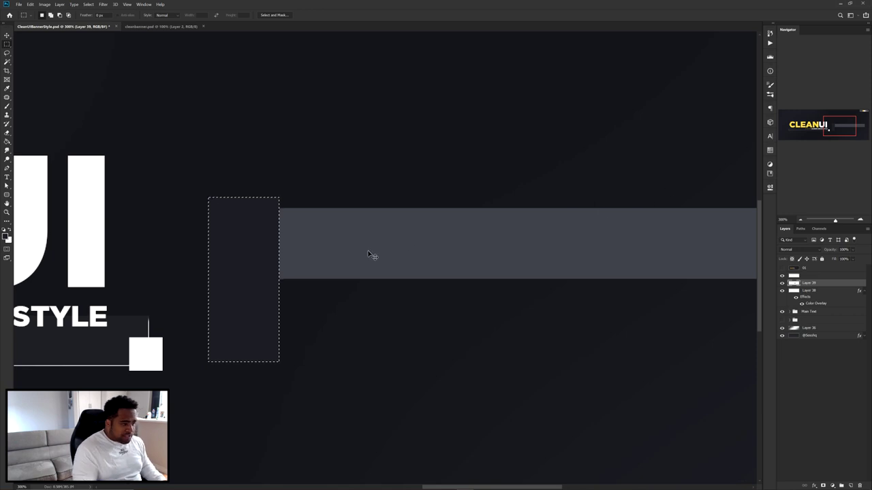
{"action": "key", "text": "ctrl+t"}
{"action": "left_click_drag", "start_coordinate": [304, 253], "coordinate": [265, 208]}
{"action": "key", "text": "Return"}
{"action": "key", "text": "v"}
{"action": "left_click_drag", "start_coordinate": [240, 275], "coordinate": [268, 288]}
{"action": "key", "text": "ctrl+z"}
{"action": "key", "text": "ctrl+z"}
Rotate the dark rectangle diagonally and place it across the grey bar's lower-left corner.
{"action": "key", "text": "ctrl+t"}
{"action": "left_click_drag", "start_coordinate": [300, 198], "coordinate": [241, 177]}
{"action": "key", "text": "Return"}
{"action": "left_click_drag", "start_coordinate": [235, 259], "coordinate": [247, 274]}
Cut off the bar's lower-left corner using the rotated rectangle's outline as a selection, and delete the rectangle's layer.
{"action": "left_click", "coordinate": [792, 283], "text": "ctrl"}
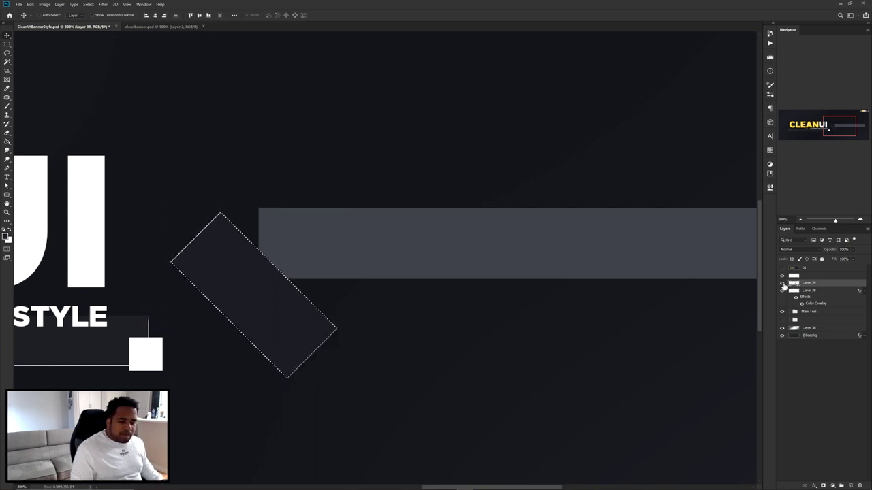
{"action": "left_click", "coordinate": [784, 282]}
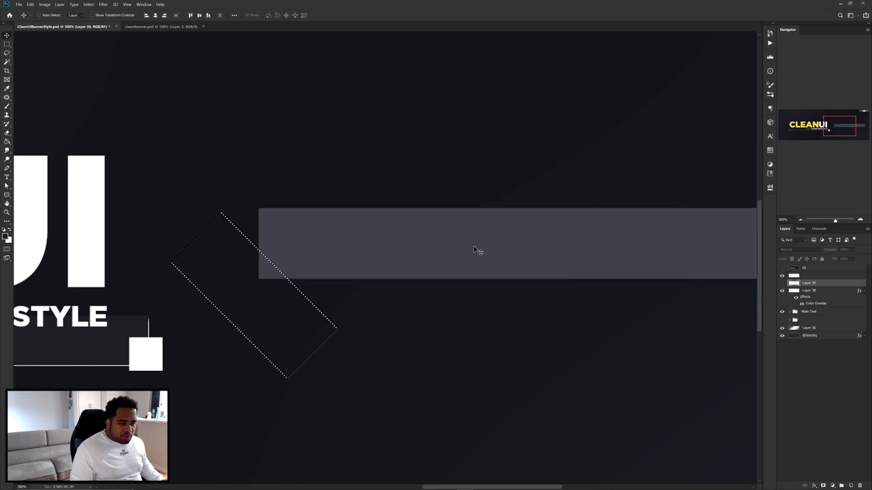
{"action": "left_click", "coordinate": [809, 291]}
{"action": "key", "text": "Delete"}
{"action": "key", "text": "ctrl+d"}
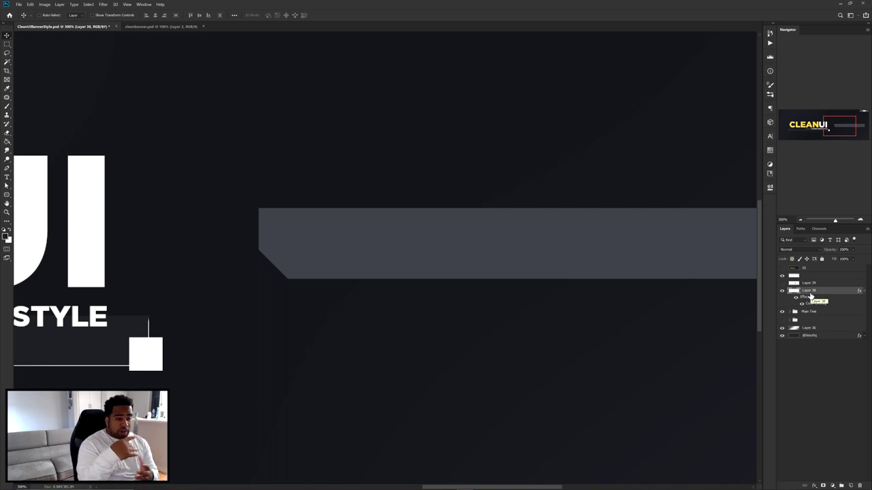
{"action": "left_click", "coordinate": [811, 285]}
{"action": "key", "text": "Delete"}
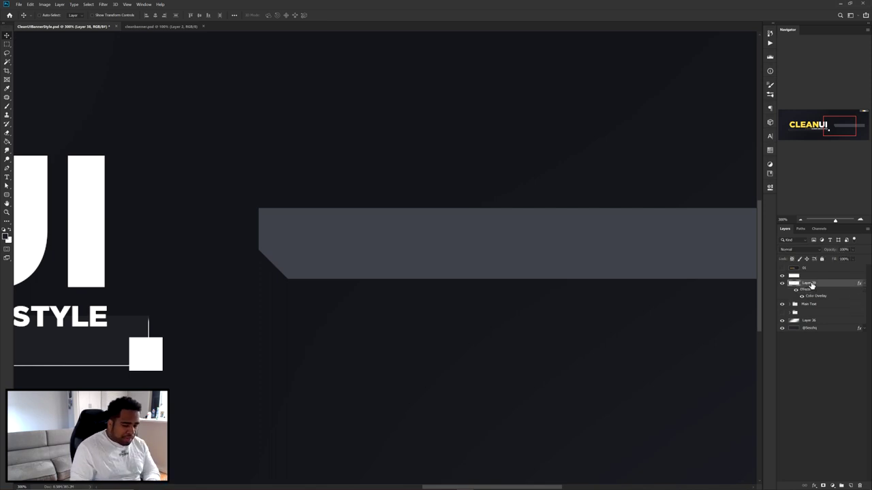
Add the text TWITTER over the grey bar and color it a very pale bluish white.
{"action": "scroll", "coordinate": [578, 238], "scroll_direction": "down", "scroll_amount": 2}
{"action": "scroll", "coordinate": [587, 260], "scroll_direction": "up", "scroll_amount": 1}
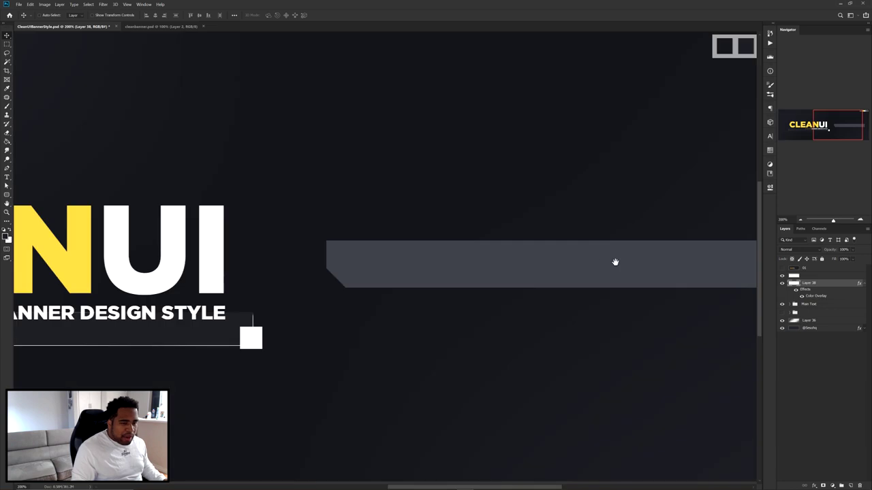
{"action": "left_click_drag", "start_coordinate": [672, 263], "coordinate": [630, 262]}
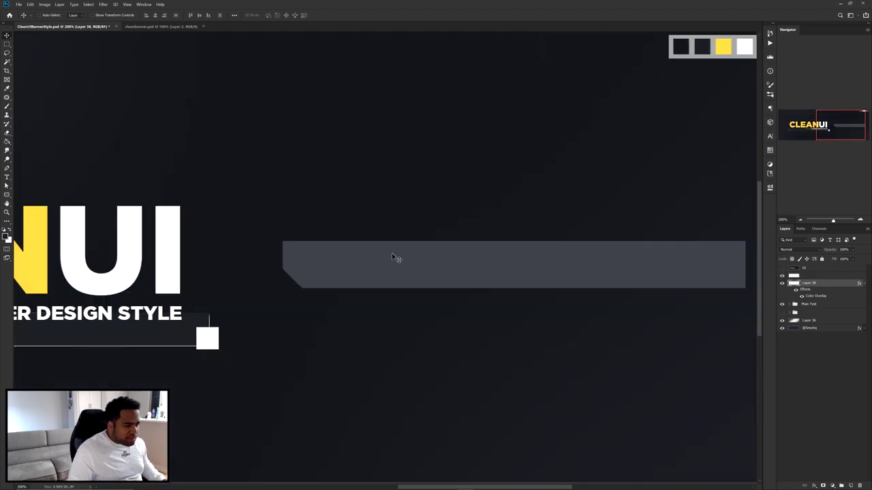
{"action": "key", "text": "t"}
{"action": "left_click", "coordinate": [338, 256]}
{"action": "type", "text": "TWITTER"}
{"action": "key", "text": "ctrl+a"}
{"action": "left_click", "coordinate": [272, 15]}
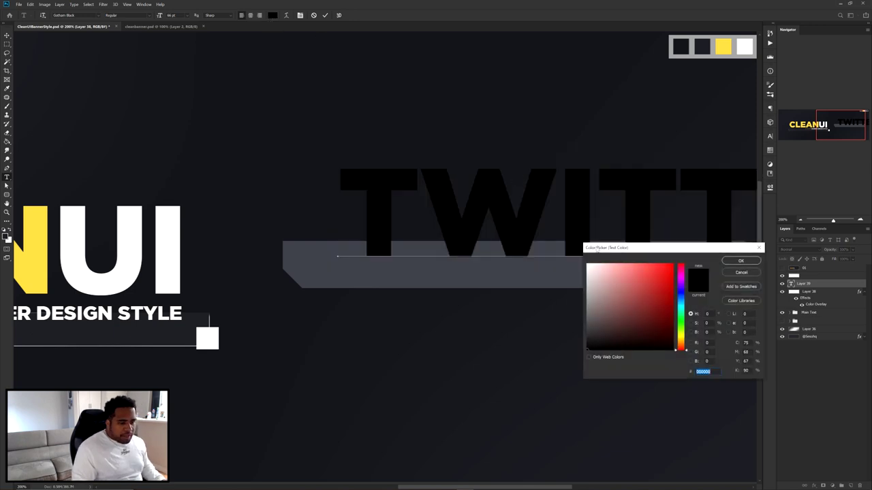
{"action": "left_click", "coordinate": [744, 46]}
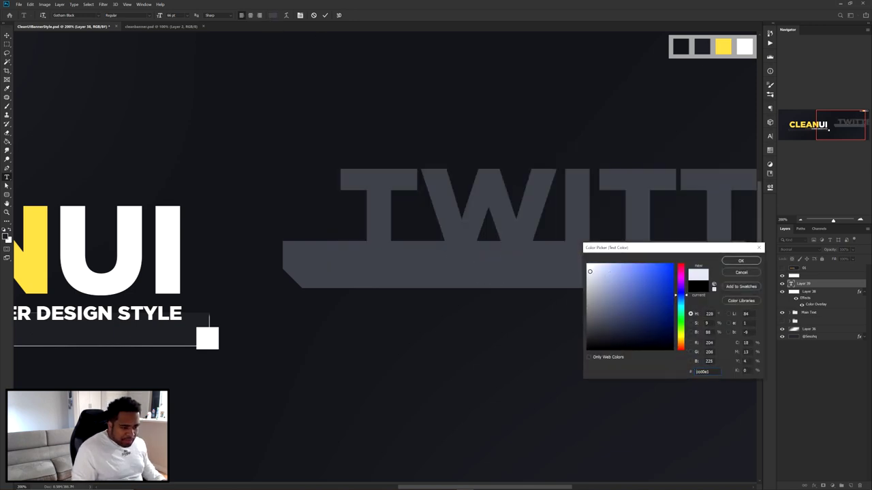
{"action": "left_click", "coordinate": [736, 261]}
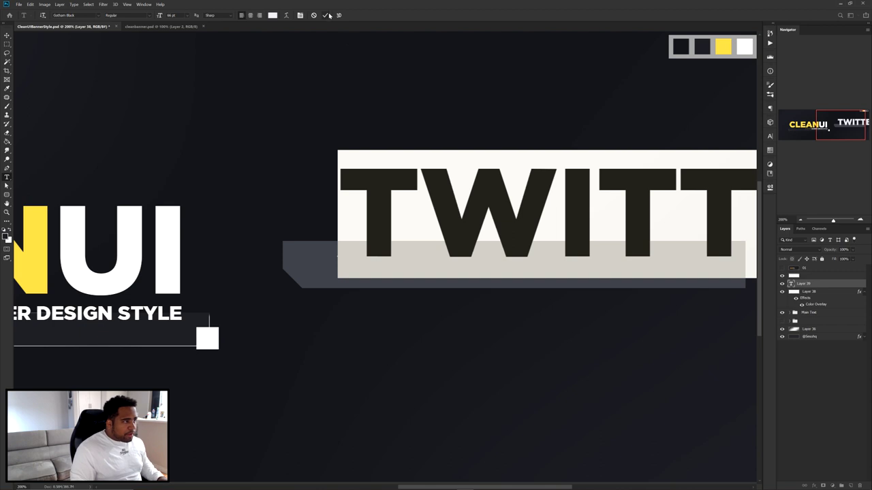
{"action": "left_click", "coordinate": [325, 15]}
Scale the TWITTER text down to fit inside the bar and place it near the bar's left end.
{"action": "key", "text": "ctrl+t"}
{"action": "left_click_drag", "start_coordinate": [425, 208], "coordinate": [467, 210]}
{"action": "left_click_drag", "start_coordinate": [545, 254], "coordinate": [358, 252]}
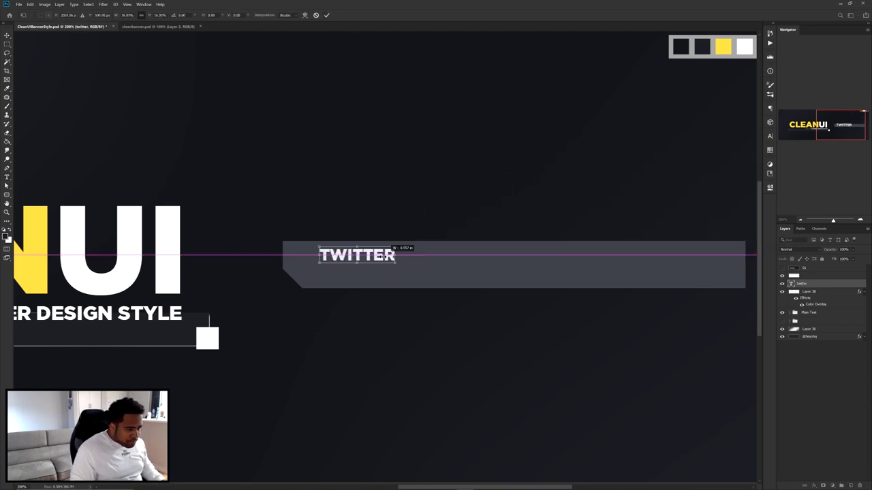
{"action": "key", "text": "Return"}
Add the text SESOHQ directly below TWITTER, with TWITTER as the smaller line above it.
{"action": "double_click", "coordinate": [336, 266]}
{"action": "type", "text": "sesohq"}
{"action": "key", "text": "ctrl+t"}
{"action": "key", "text": "Return"}
Change the TWITTER text's font to Gotham Medium.
{"action": "scroll", "coordinate": [343, 266], "scroll_direction": "up", "scroll_amount": 2}
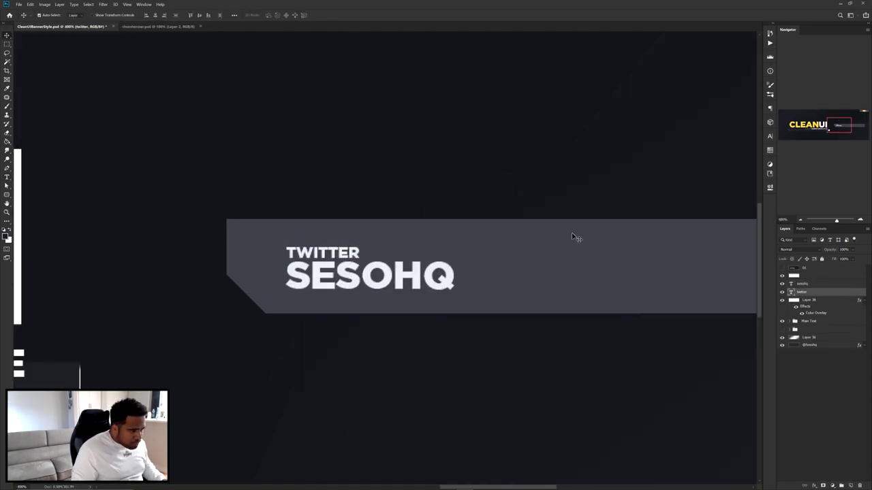
{"action": "left_click", "coordinate": [769, 136]}
{"action": "left_click", "coordinate": [712, 146]}
{"action": "type", "text": "gotham"}
{"action": "left_click", "coordinate": [733, 173]}
{"action": "scroll", "coordinate": [552, 205], "scroll_direction": "down", "scroll_amount": 3}
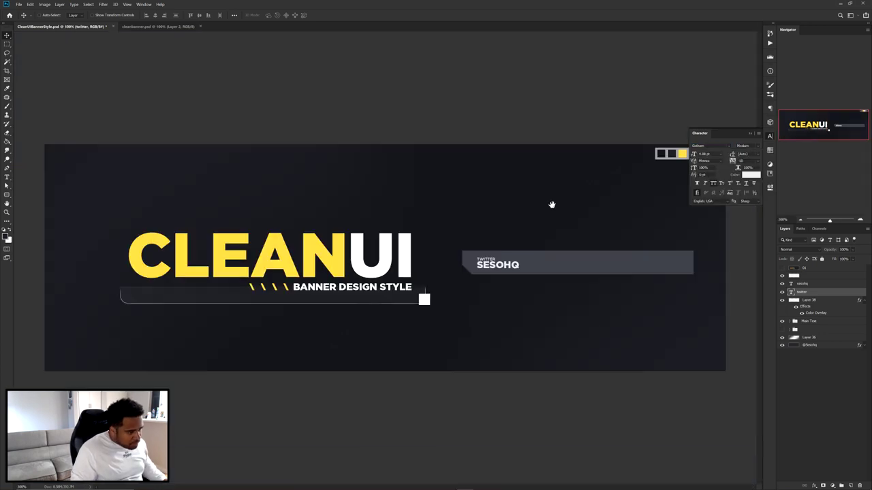
Examine the font settings of the SESOHQ and TWITTER text layers.
{"action": "scroll", "coordinate": [528, 265], "scroll_direction": "up", "scroll_amount": 3}
{"action": "scroll", "coordinate": [458, 234], "scroll_direction": "down", "scroll_amount": 1}
{"action": "left_click", "coordinate": [470, 256], "text": "ctrl"}
{"action": "scroll", "coordinate": [745, 279], "scroll_direction": "down", "scroll_amount": 2}
{"action": "scroll", "coordinate": [563, 272], "scroll_direction": "up", "scroll_amount": 2}
{"action": "left_click_drag", "start_coordinate": [539, 286], "coordinate": [512, 283]}
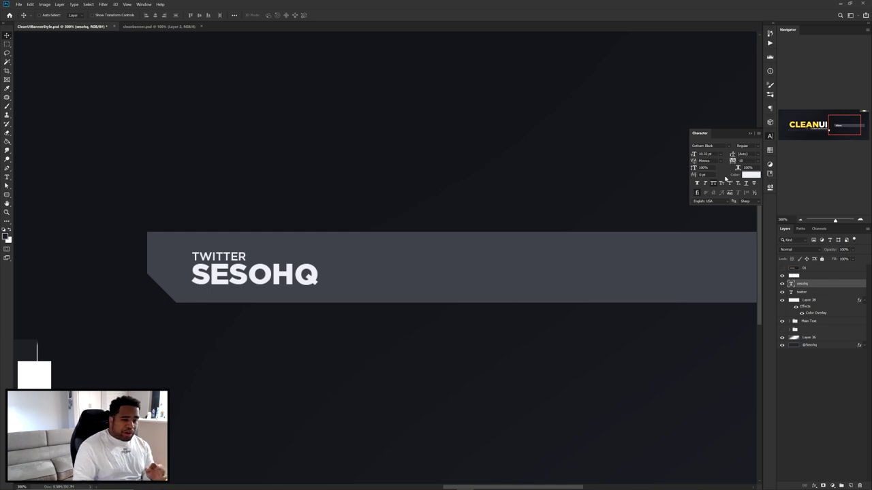
{"action": "left_click", "coordinate": [708, 146]}
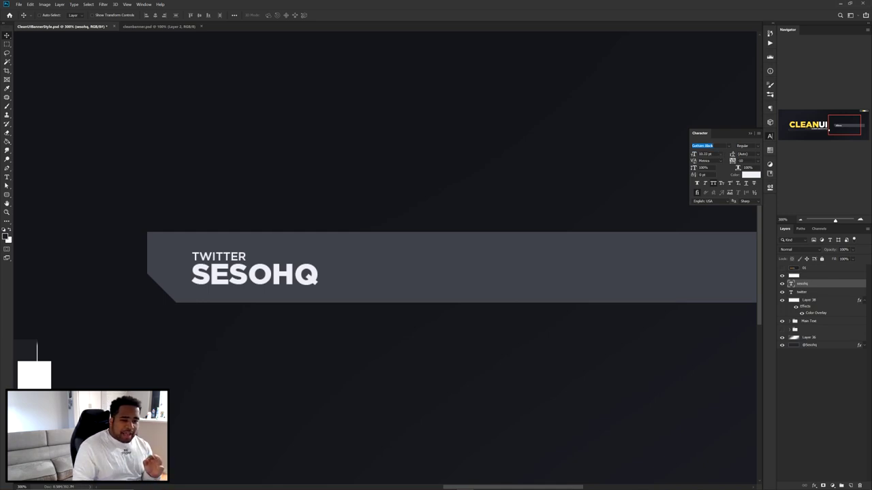
{"action": "left_click", "coordinate": [806, 293]}
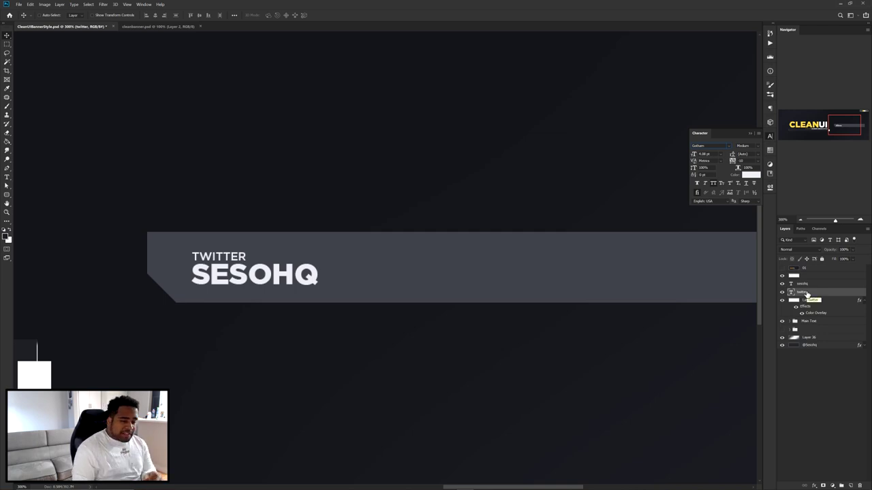
{"action": "left_click", "coordinate": [805, 285]}
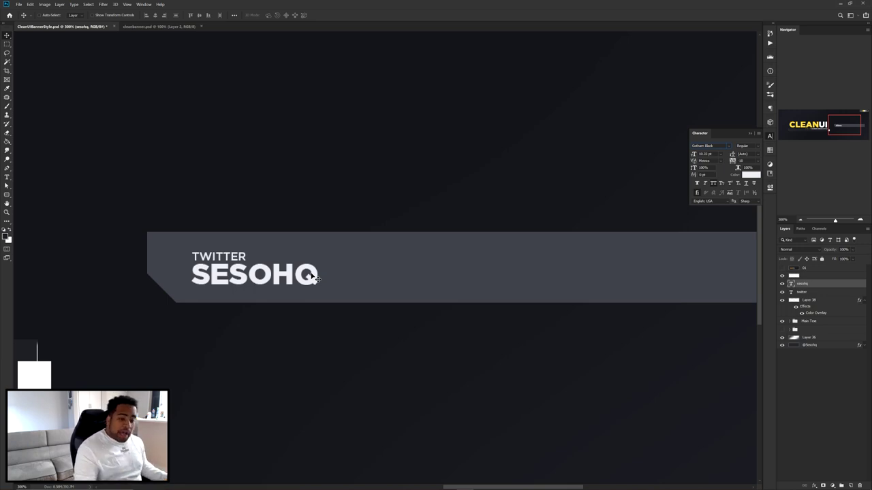
On a new layer, make a rectangular selection matching the reference's icon box and place it just right of the SESOHQ text.
{"action": "left_click", "coordinate": [782, 267]}
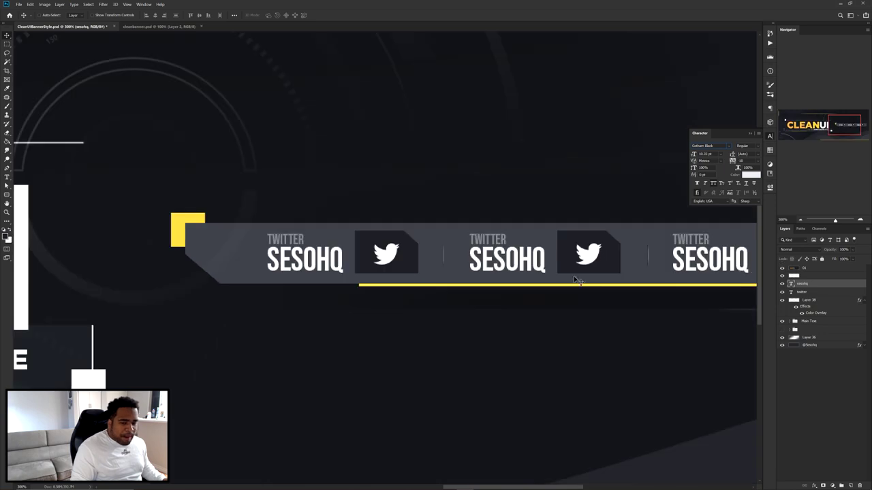
{"action": "left_click", "coordinate": [849, 485]}
{"action": "key", "text": "m"}
{"action": "scroll", "coordinate": [386, 230], "scroll_direction": "up", "scroll_amount": 2}
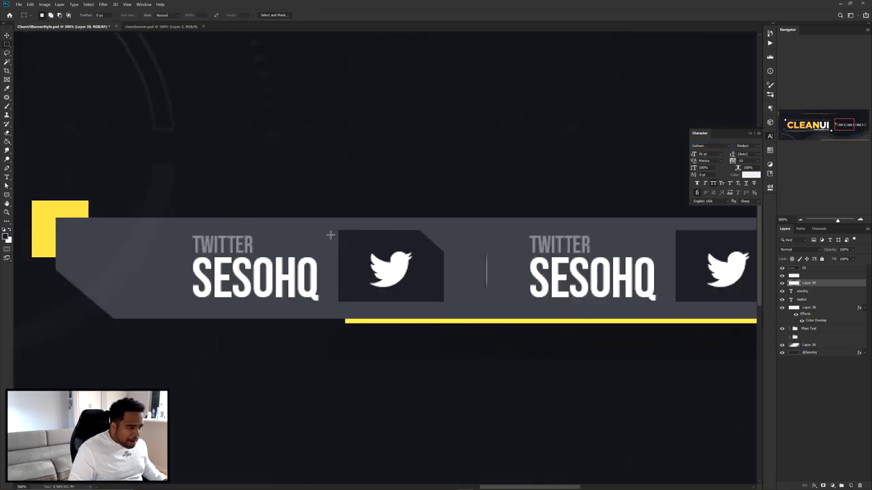
{"action": "left_click_drag", "start_coordinate": [339, 231], "coordinate": [444, 302]}
{"action": "left_click", "coordinate": [782, 268]}
{"action": "left_click_drag", "start_coordinate": [388, 258], "coordinate": [356, 283]}
{"action": "key", "text": "space"}
{"action": "left_click_drag", "start_coordinate": [354, 283], "coordinate": [442, 268]}
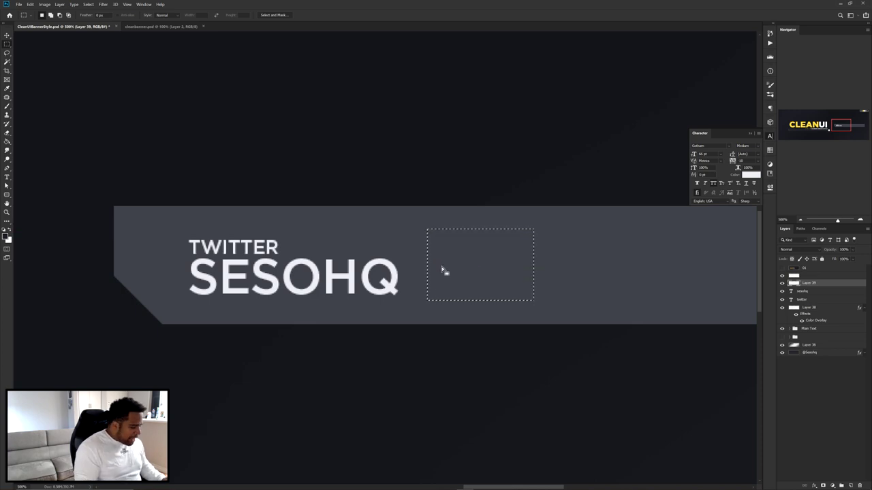
Fill the rectangular selection with the dark colour sampled from the last palette swatch and deselect it.
{"action": "scroll", "coordinate": [646, 254], "scroll_direction": "down", "scroll_amount": 2}
{"action": "key", "text": "space"}
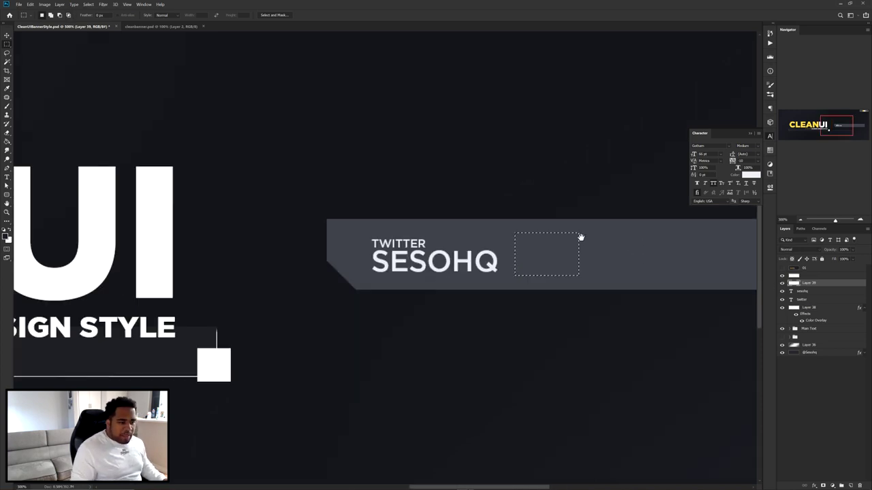
{"action": "left_click_drag", "start_coordinate": [586, 238], "coordinate": [403, 263]}
{"action": "key", "text": "ctrl+0"}
{"action": "right_click", "coordinate": [532, 203]}
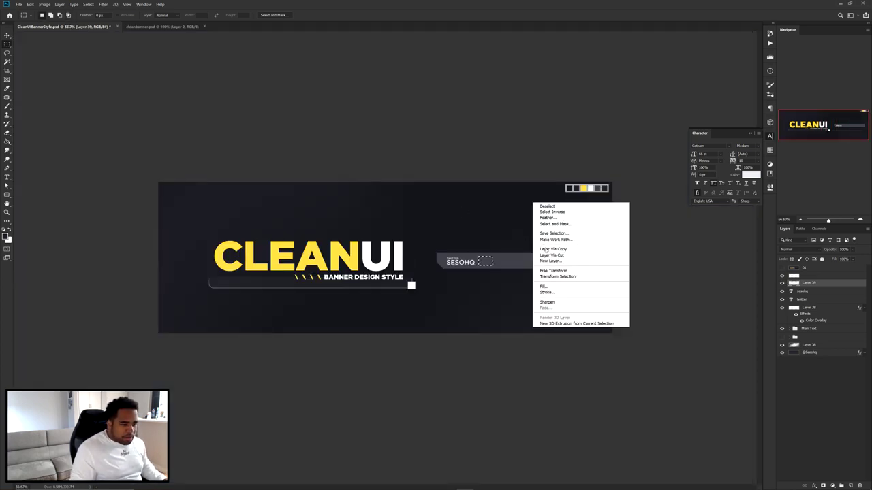
{"action": "left_click", "coordinate": [549, 286]}
{"action": "left_click", "coordinate": [241, 71]}
{"action": "left_click", "coordinate": [233, 93]}
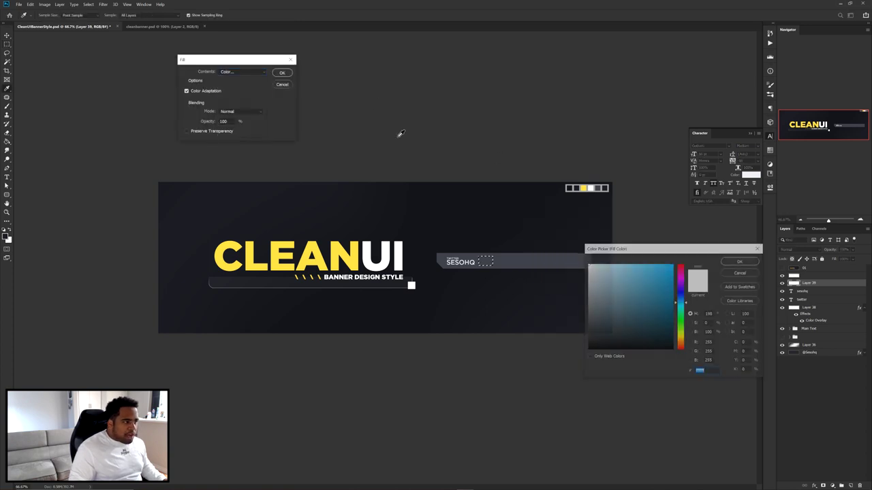
{"action": "left_click", "coordinate": [605, 187]}
{"action": "key", "text": "Return"}
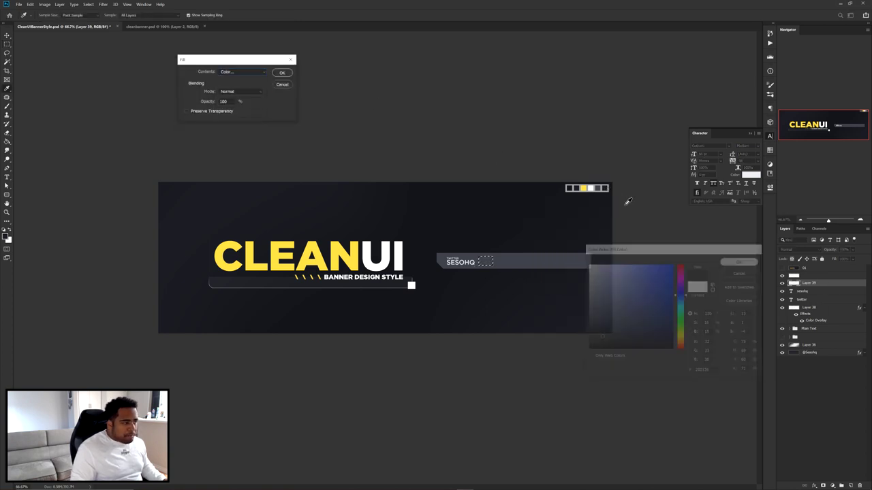
{"action": "key", "text": "Return"}
{"action": "right_click", "coordinate": [518, 257]}
{"action": "left_click", "coordinate": [539, 260]}
Cut the dark icon box's upper-right corner off diagonally, using a triangular Pen tool path converted to a selection.
{"action": "key", "text": "v"}
{"action": "scroll", "coordinate": [477, 265], "scroll_direction": "up", "scroll_amount": 3}
{"action": "left_click_drag", "start_coordinate": [645, 274], "coordinate": [440, 263]}
{"action": "scroll", "coordinate": [472, 245], "scroll_direction": "up", "scroll_amount": 2}
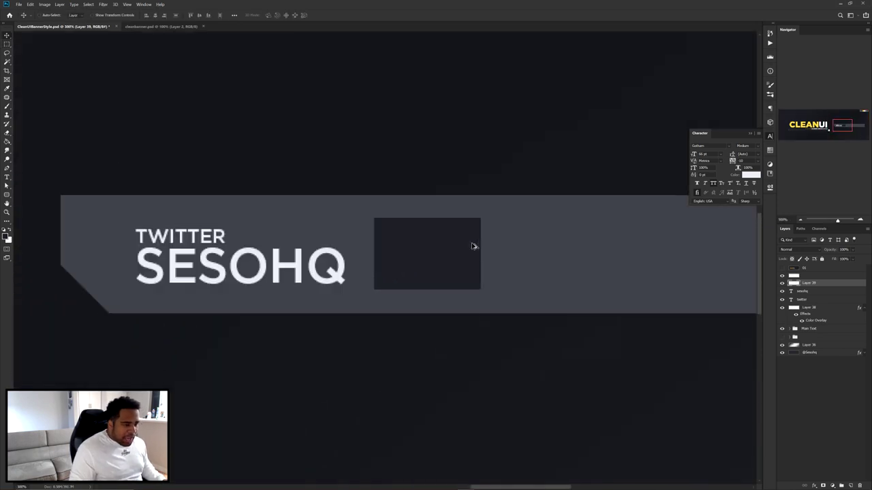
{"action": "key", "text": "p"}
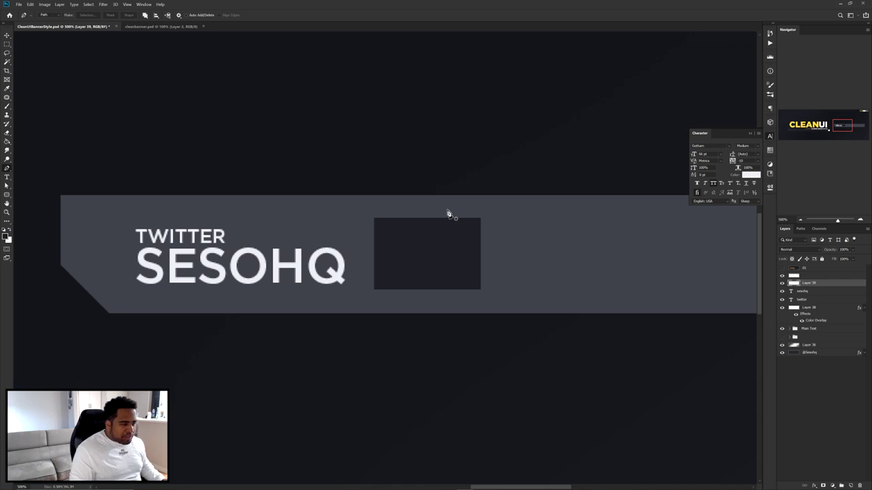
{"action": "left_click", "coordinate": [447, 209]}
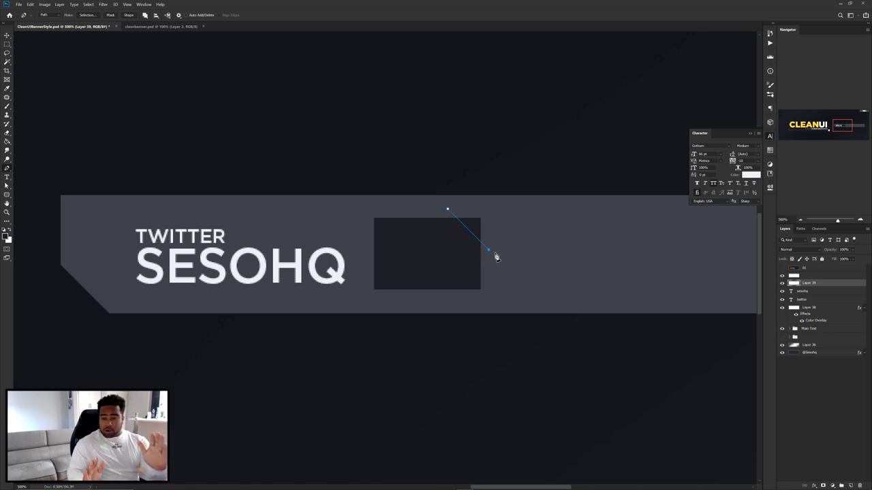
{"action": "left_click", "coordinate": [489, 209]}
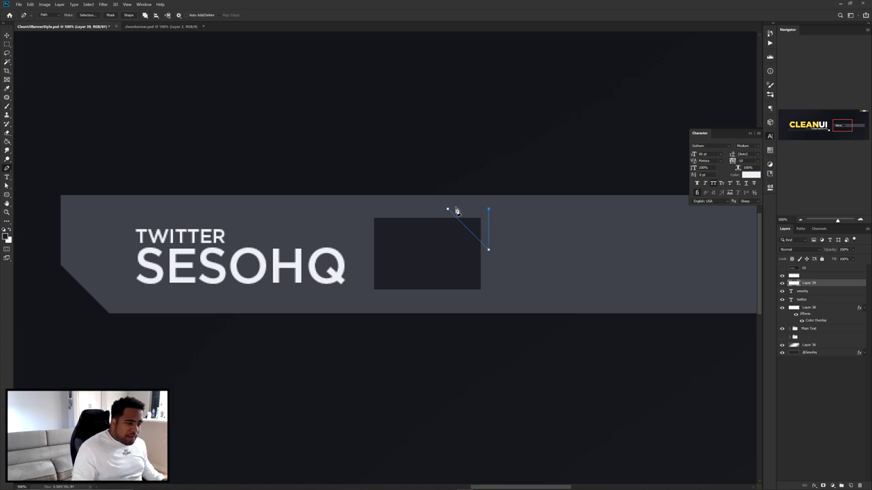
{"action": "left_click", "coordinate": [448, 209]}
{"action": "right_click", "coordinate": [544, 214]}
{"action": "left_click", "coordinate": [560, 243]}
{"action": "key", "text": "Return"}
{"action": "key", "text": "Delete"}
{"action": "key", "text": "ctrl+d"}
{"action": "key", "text": "v"}
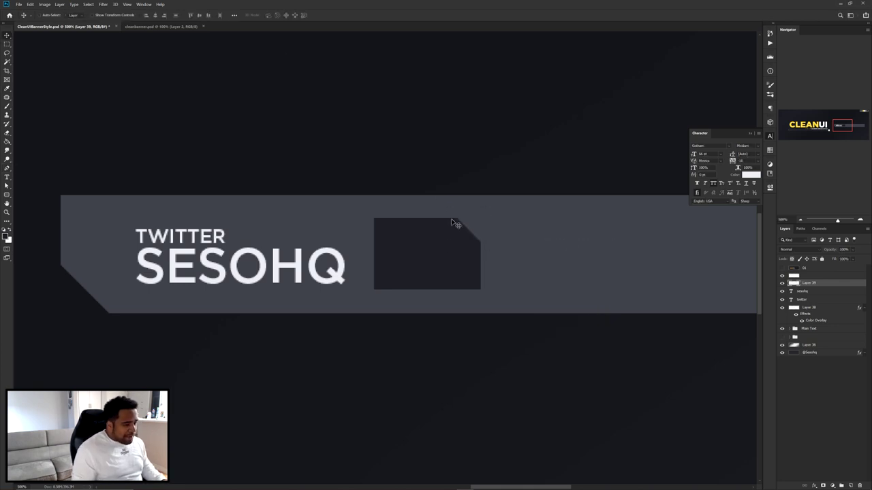
Place the white Twitter bird icon in the centre of the dark icon box.
{"action": "scroll", "coordinate": [469, 249], "scroll_direction": "down", "scroll_amount": 1}
{"action": "left_click_drag", "start_coordinate": [454, 248], "coordinate": [411, 260]}
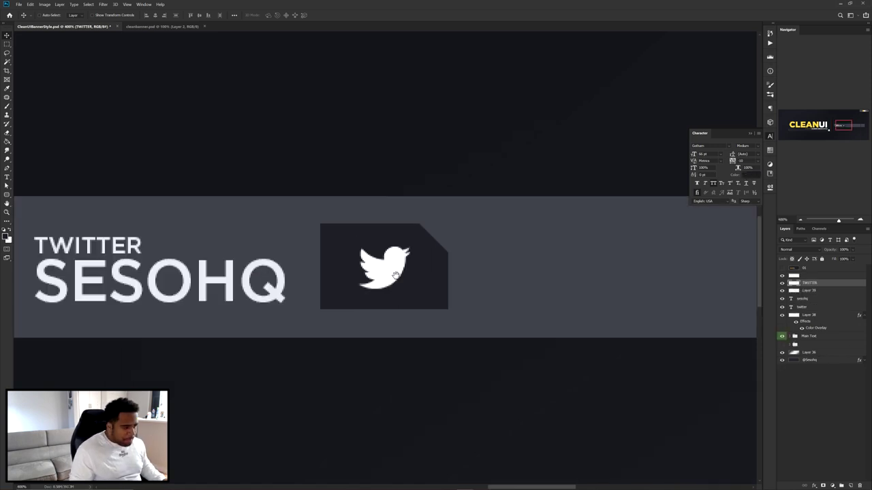
{"action": "left_click_drag", "start_coordinate": [378, 271], "coordinate": [417, 275]}
Change the colour of both the SESOHQ and TWITTER text layers to a neutral white.
{"action": "left_click", "coordinate": [810, 299]}
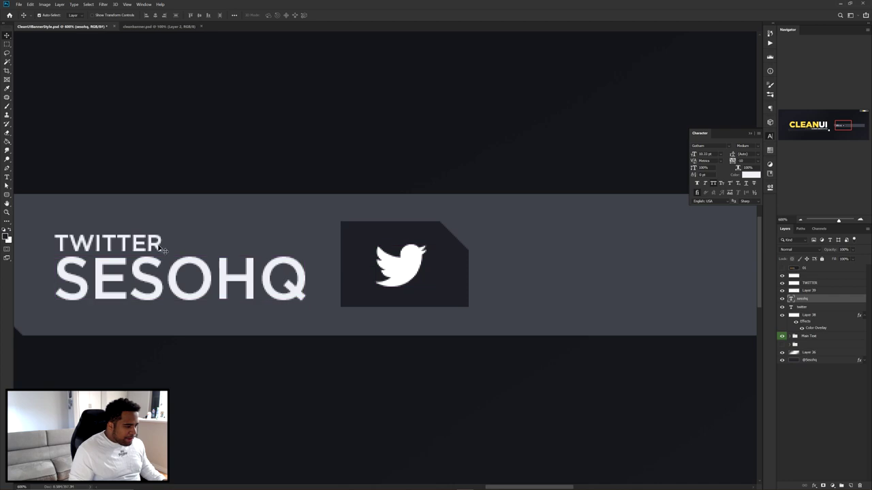
{"action": "left_click", "coordinate": [810, 306], "text": "shift"}
{"action": "left_click", "coordinate": [750, 175]}
{"action": "left_click_drag", "start_coordinate": [587, 271], "coordinate": [580, 266]}
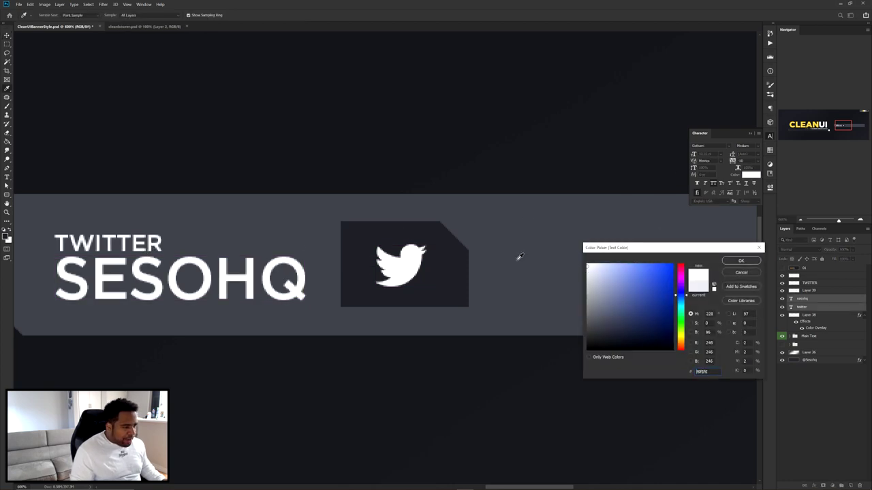
{"action": "left_click", "coordinate": [751, 263]}
Duplicate the TWITTER and SESOHQ texts with their icon box and bird twice, spacing the copies evenly along the bar.
{"action": "scroll", "coordinate": [494, 261], "scroll_direction": "down", "scroll_amount": 5}
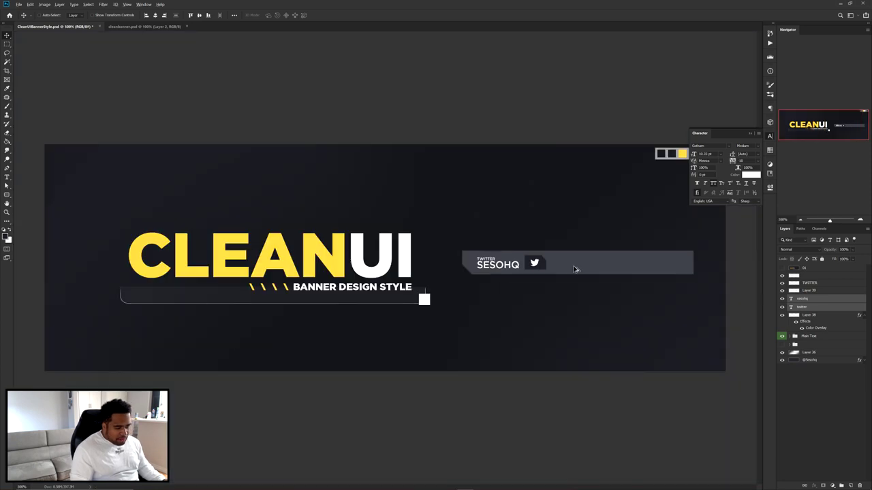
{"action": "scroll", "coordinate": [574, 269], "scroll_direction": "up", "scroll_amount": 3}
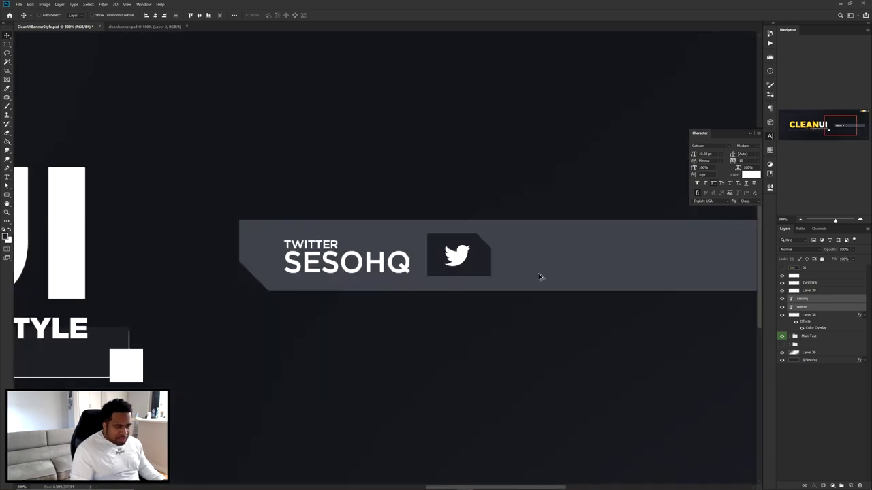
{"action": "left_click", "coordinate": [809, 282]}
{"action": "left_click", "coordinate": [810, 290], "text": "shift"}
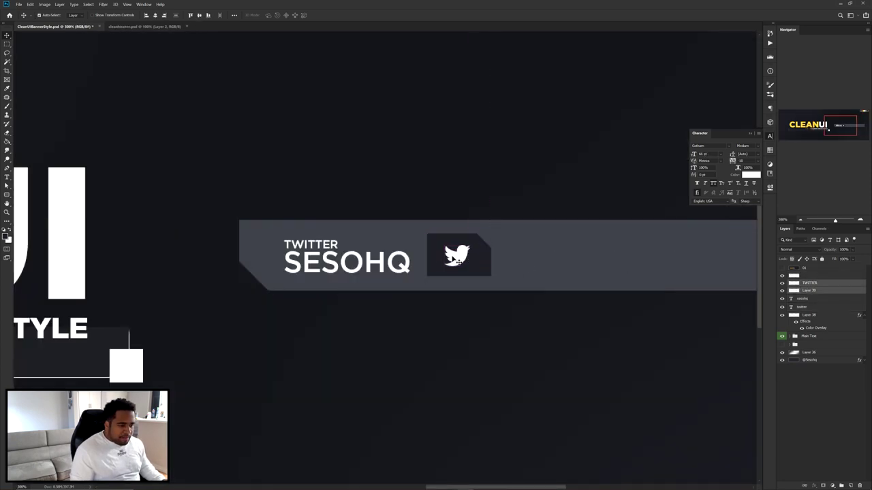
{"action": "left_click", "coordinate": [406, 265], "text": "ctrl+shift"}
{"action": "left_click", "coordinate": [316, 243], "text": "ctrl+shift"}
{"action": "left_click_drag", "start_coordinate": [361, 244], "coordinate": [400, 227]}
{"action": "key", "text": "ctrl+z"}
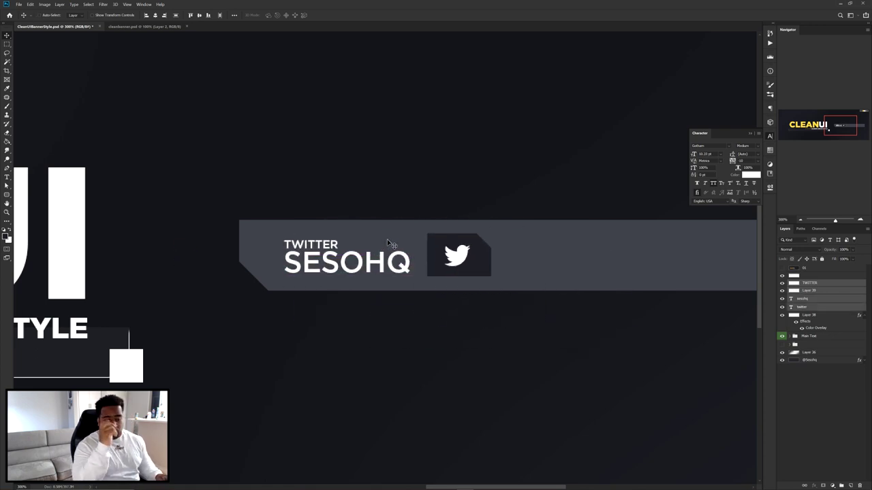
{"action": "key", "text": "ctrl+1"}
{"action": "left_click_drag", "start_coordinate": [532, 265], "coordinate": [667, 265]}
Scale all three Twitter text-and-icon sets down together to fit inside the bar and nudge them slightly down.
{"action": "left_click", "coordinate": [812, 285]}
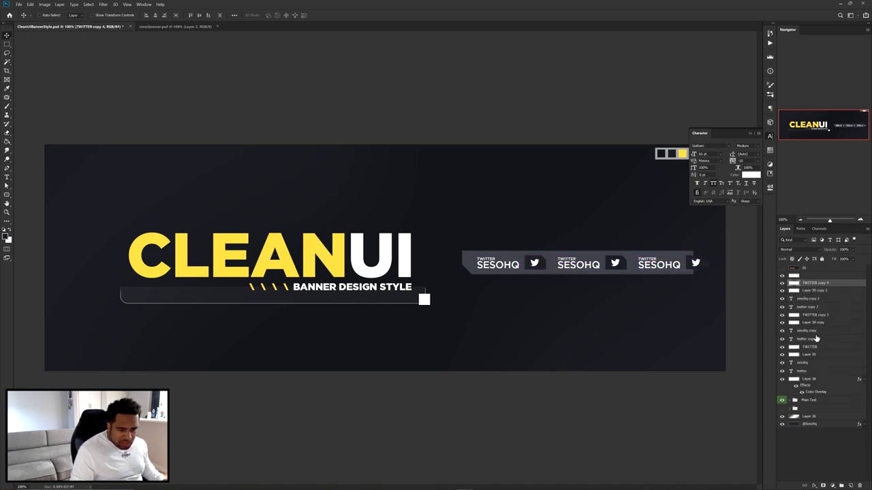
{"action": "left_click", "coordinate": [809, 357], "text": "shift"}
{"action": "left_click", "coordinate": [809, 372], "text": "ctrl"}
{"action": "left_click", "coordinate": [809, 363], "text": "ctrl"}
{"action": "left_click_drag", "start_coordinate": [622, 267], "coordinate": [630, 337]}
{"action": "key", "text": "ctrl+z"}
{"action": "key", "text": "ctrl+t"}
{"action": "left_click_drag", "start_coordinate": [703, 263], "coordinate": [683, 265]}
{"action": "key", "text": "Return"}
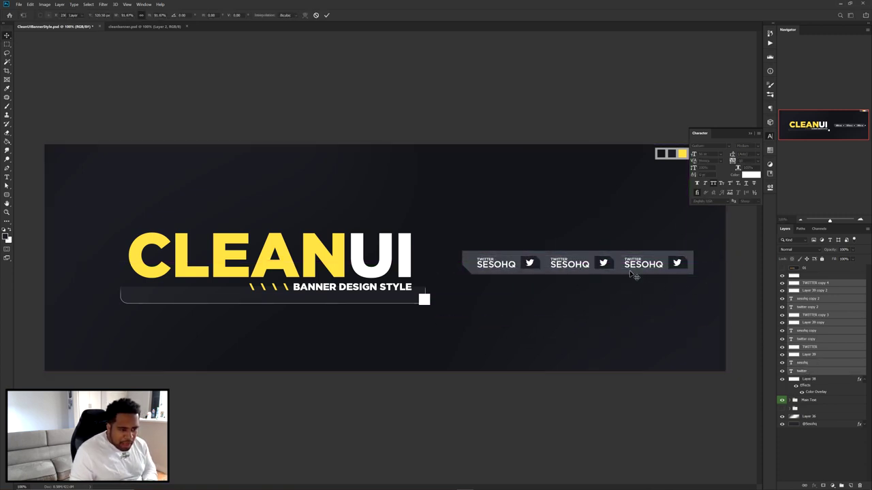
{"action": "scroll", "coordinate": [647, 269], "scroll_direction": "up", "scroll_amount": 1}
{"action": "key", "text": "Down"}
{"action": "key", "text": "Down"}
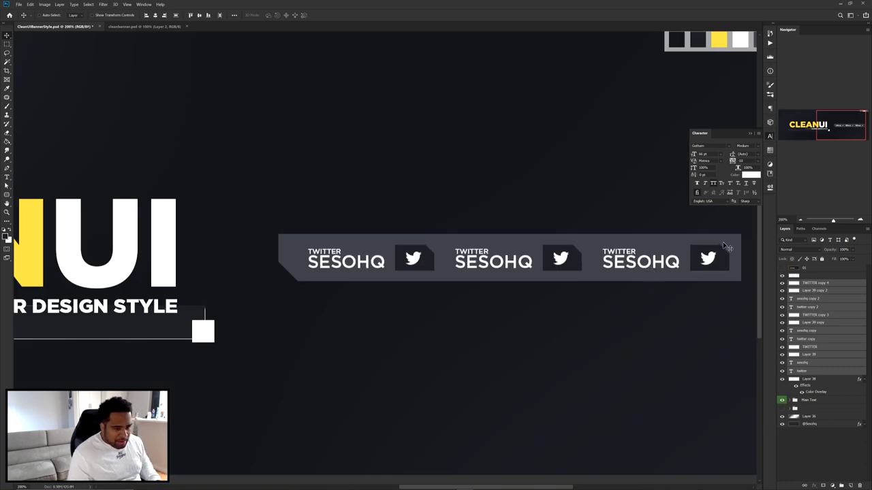
Stretch the grey bar slightly at its right end to leave more margin after the last icon box.
{"action": "left_click", "coordinate": [732, 243], "text": "ctrl"}
{"action": "key", "text": "ctrl+t"}
{"action": "left_click_drag", "start_coordinate": [695, 256], "coordinate": [637, 257]}
{"action": "key", "text": "Return"}
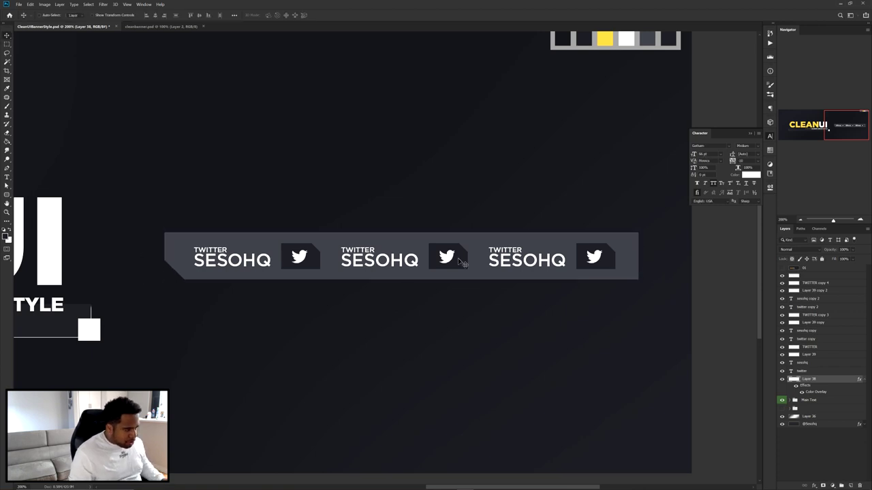
On a new layer, draw a thin dark vertical divider between the first icon box and the second TWITTER text, as in the reference.
{"action": "key", "text": "ctrl+minus"}
{"action": "key", "text": "ctrl+minus"}
{"action": "scroll", "coordinate": [524, 263], "scroll_direction": "up", "scroll_amount": 4}
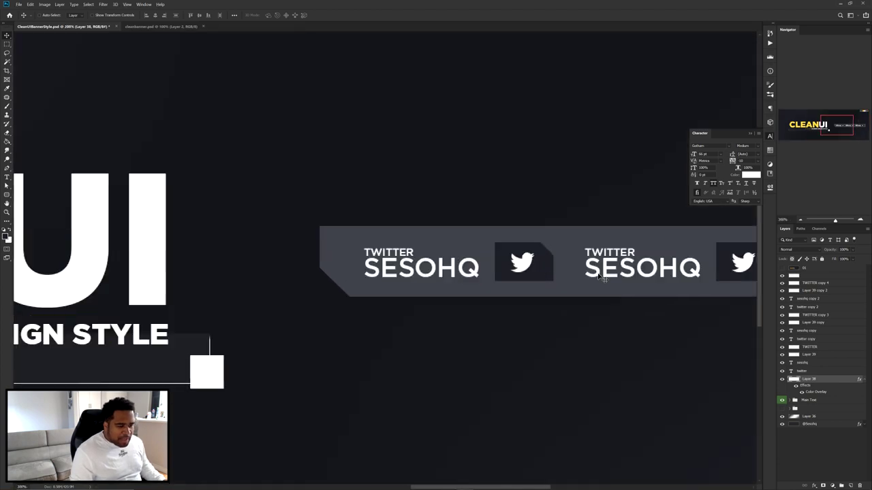
{"action": "left_click", "coordinate": [801, 277]}
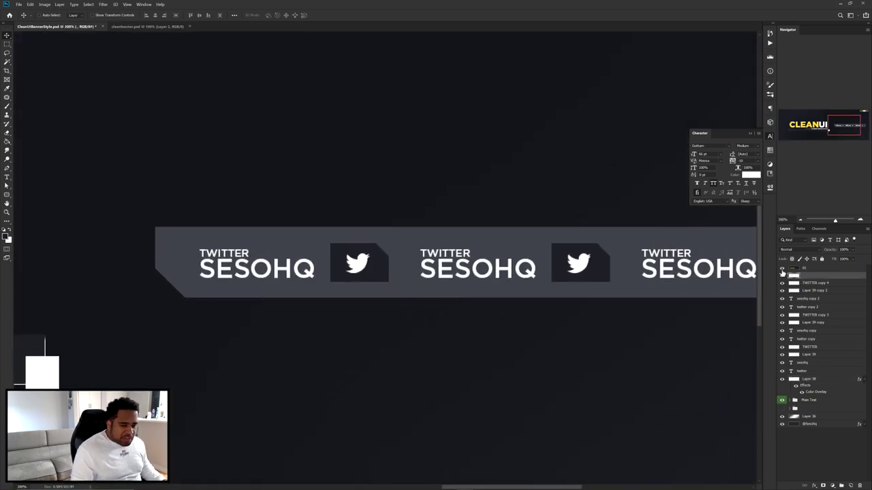
{"action": "left_click", "coordinate": [782, 271]}
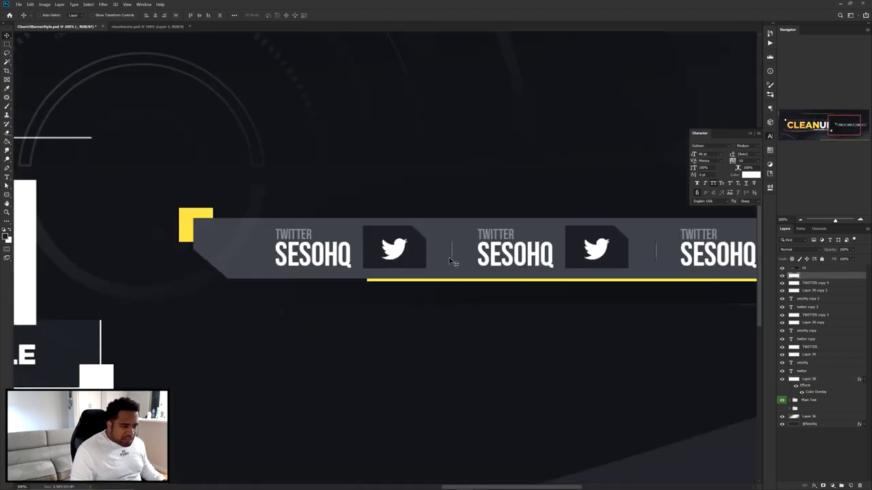
{"action": "left_click", "coordinate": [782, 271]}
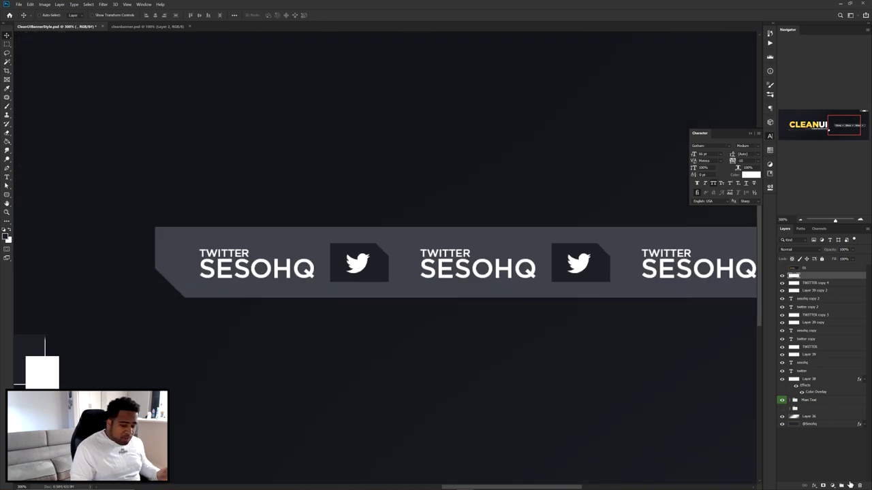
{"action": "left_click", "coordinate": [850, 484]}
{"action": "key", "text": "m"}
{"action": "scroll", "coordinate": [411, 269], "scroll_direction": "up", "scroll_amount": 5}
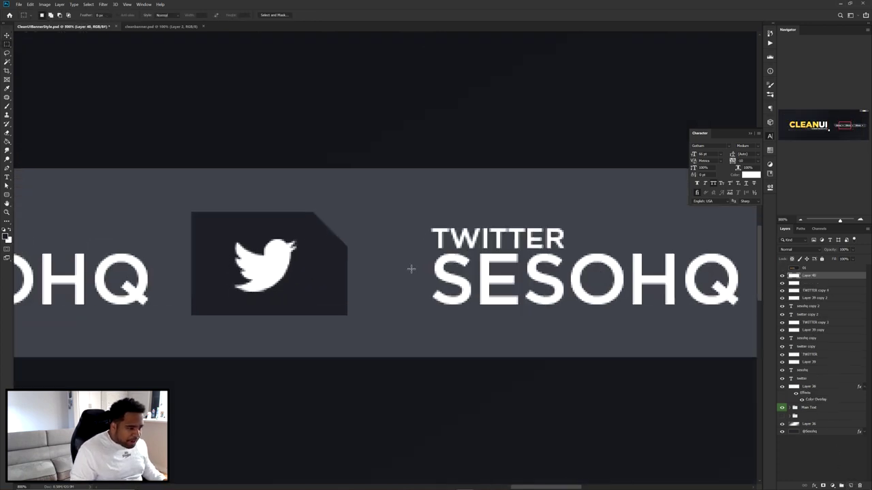
{"action": "scroll", "coordinate": [412, 269], "scroll_direction": "up", "scroll_amount": 2}
{"action": "left_click_drag", "start_coordinate": [372, 203], "coordinate": [374, 338]}
{"action": "key", "text": "alt+BackSpace"}
{"action": "key", "text": "ctrl+d"}
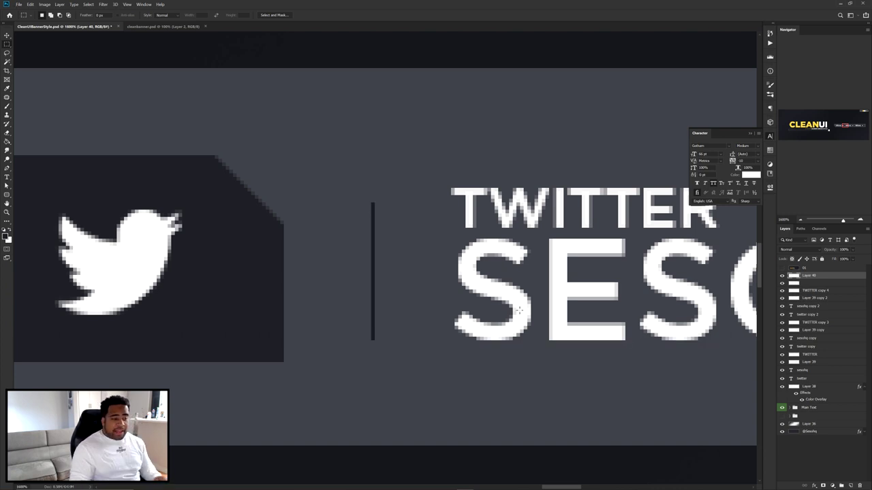
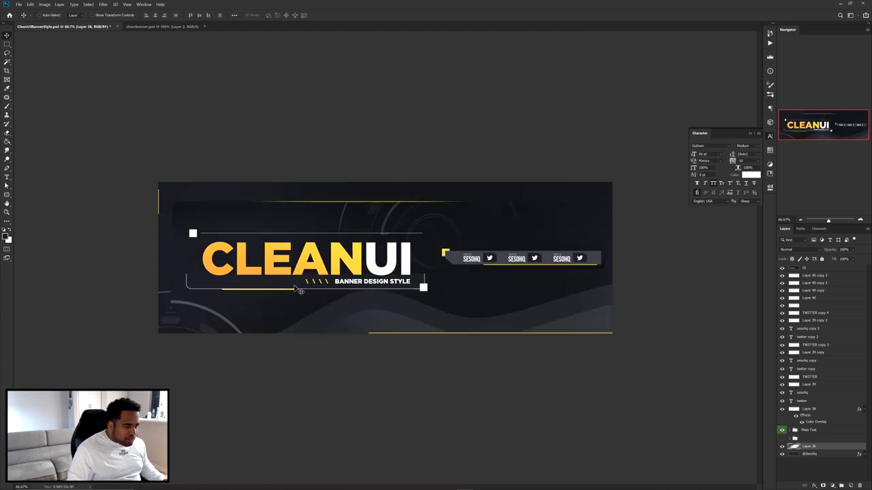
Hide the reference and add a new layer at the bottom of the Main Text group, below Rounded Rectangle 2.
{"action": "left_click", "coordinate": [782, 268]}
{"action": "scroll", "coordinate": [280, 286], "scroll_direction": "up", "scroll_amount": 4}
{"action": "left_click", "coordinate": [261, 313], "text": "ctrl"}
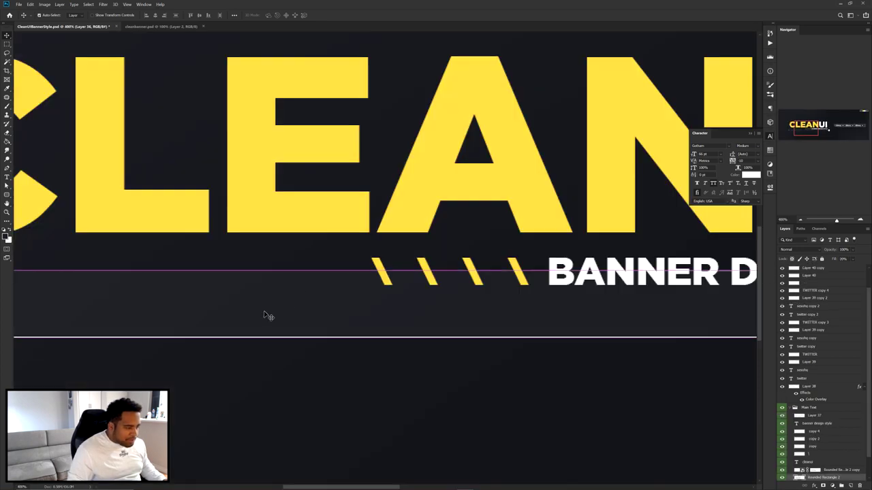
{"action": "scroll", "coordinate": [790, 436], "scroll_direction": "down", "scroll_amount": 1}
{"action": "left_click", "coordinate": [824, 472]}
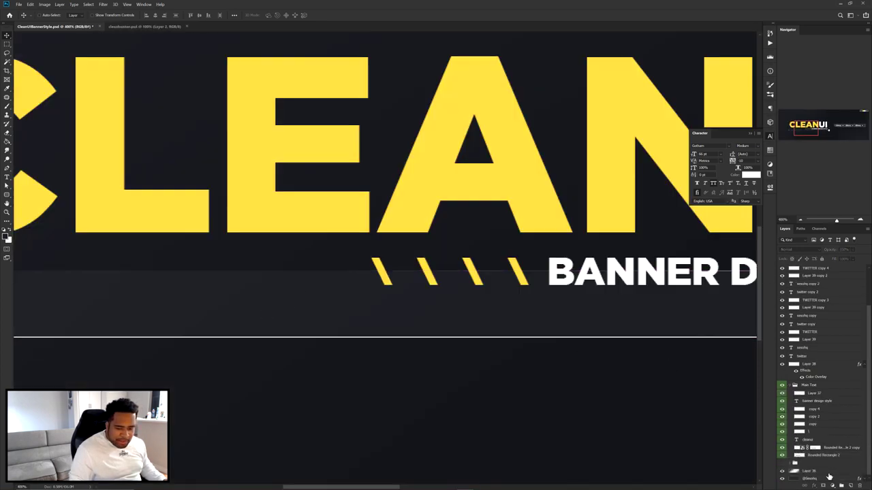
{"action": "left_click", "coordinate": [851, 486]}
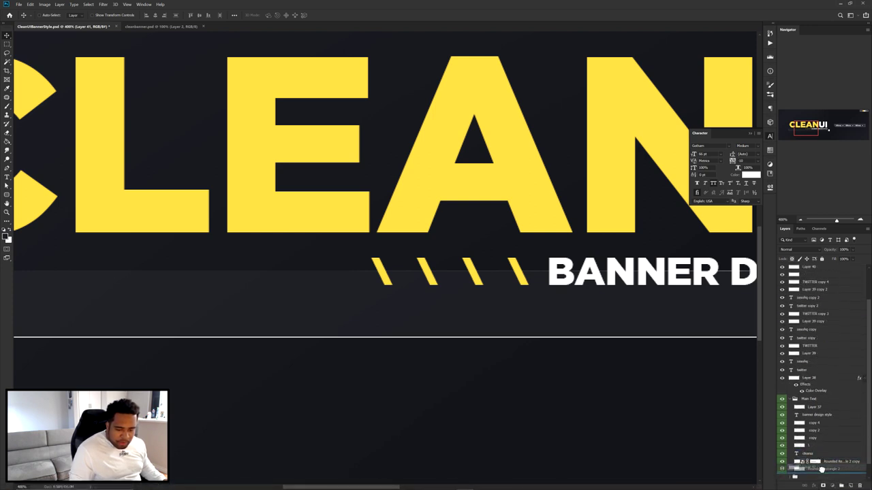
Draw a thin yellow accent line along the lower outline of the title frame and shift it slightly to the left.
{"action": "key", "text": "m"}
{"action": "left_click_drag", "start_coordinate": [115, 338], "coordinate": [615, 341]}
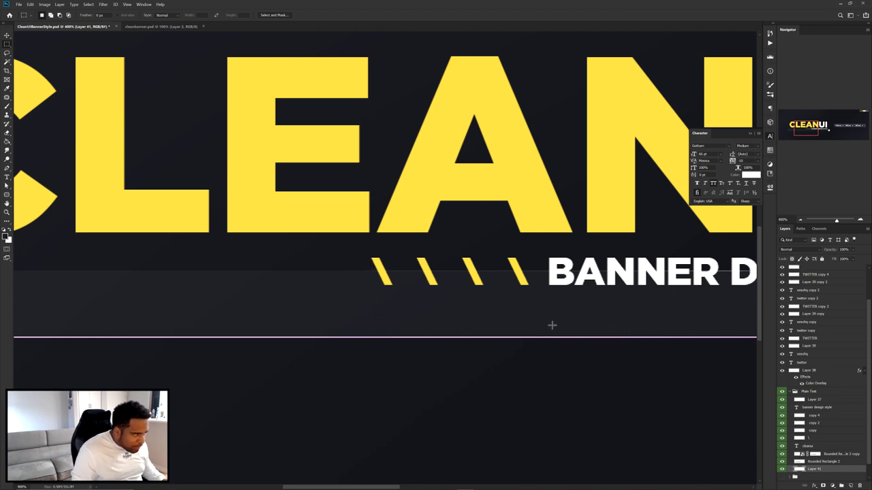
{"action": "left_click", "coordinate": [6, 235]}
{"action": "key", "text": "Return"}
{"action": "key", "text": "alt+BackSpace"}
{"action": "key", "text": "ctrl+d"}
{"action": "key", "text": "v"}
{"action": "scroll", "coordinate": [346, 226], "scroll_direction": "down", "scroll_amount": 4}
{"action": "left_click_drag", "start_coordinate": [335, 287], "coordinate": [323, 287]}
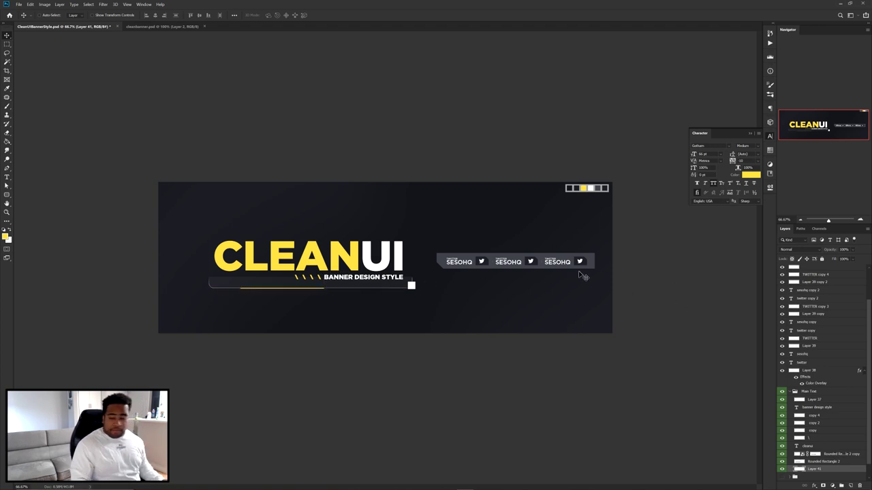
Compare the banner with the reference and add a new layer directly beneath the hidden reference layer.
{"action": "left_click", "coordinate": [791, 392]}
{"action": "left_click", "coordinate": [781, 268]}
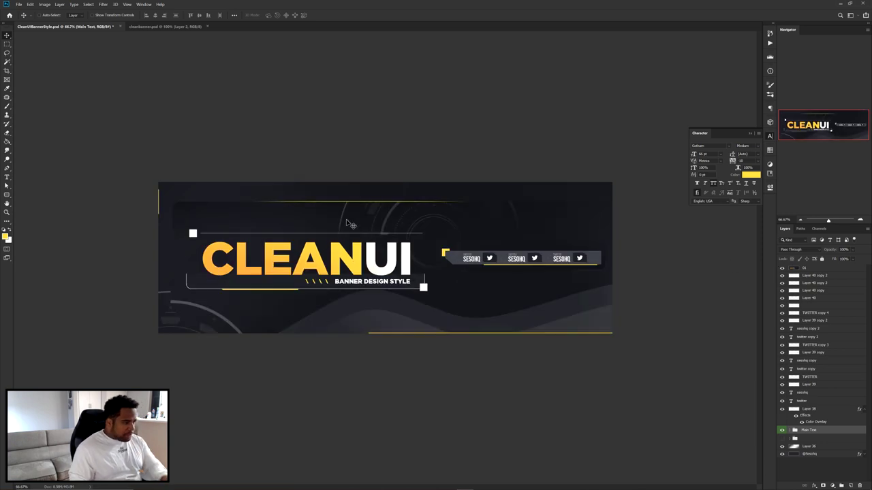
{"action": "left_click", "coordinate": [781, 268]}
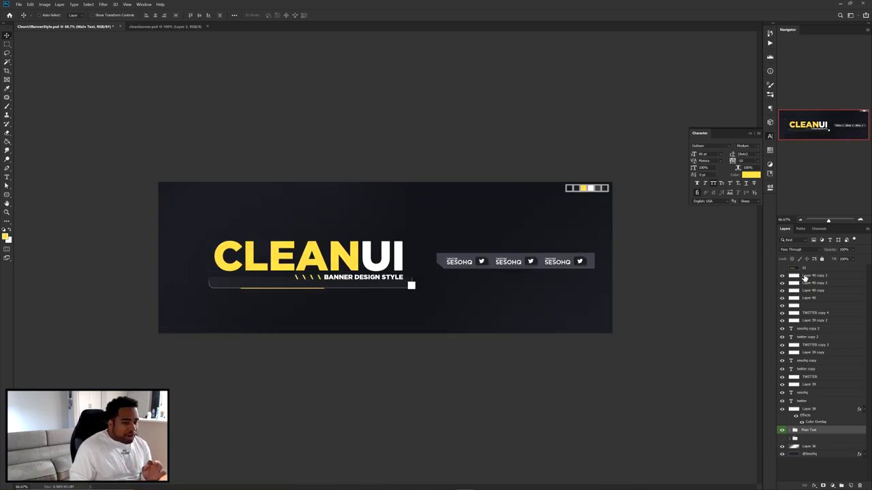
{"action": "left_click", "coordinate": [814, 275]}
{"action": "left_click", "coordinate": [851, 483]}
Draw a closed pen path with a chamfered upper-left corner around the title, running past the canvas's right and lower edges, and convert it to a selection.
{"action": "key", "text": "p"}
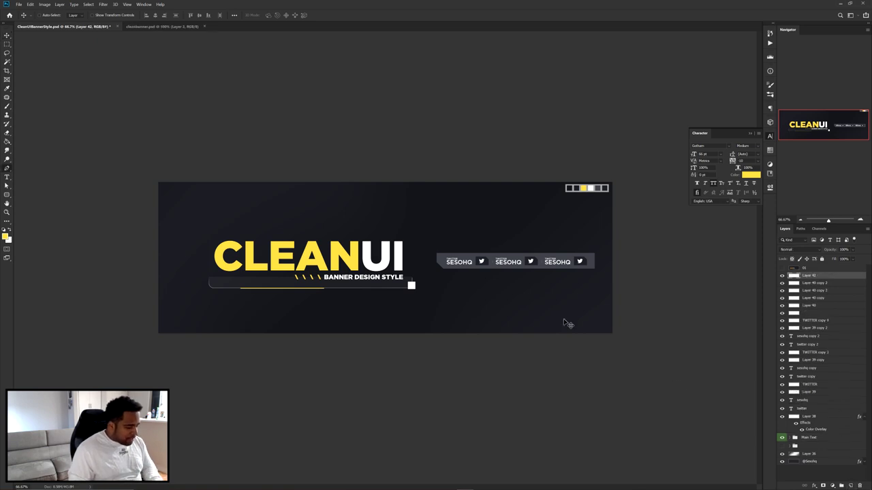
{"action": "left_click", "coordinate": [180, 243]}
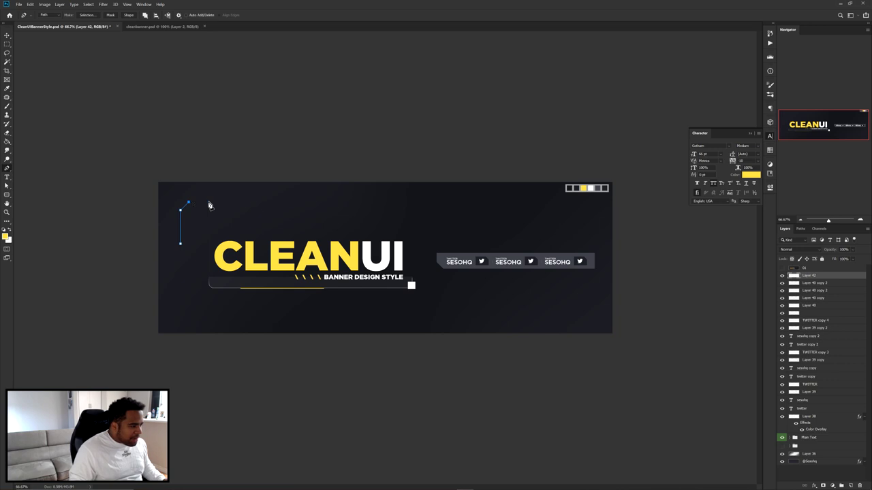
{"action": "left_click", "coordinate": [599, 209], "text": "shift"}
{"action": "left_click_drag", "start_coordinate": [671, 214], "coordinate": [678, 223]}
{"action": "left_click_drag", "start_coordinate": [659, 372], "coordinate": [601, 384]}
{"action": "left_click_drag", "start_coordinate": [529, 388], "coordinate": [495, 386]}
{"action": "left_click_drag", "start_coordinate": [365, 374], "coordinate": [294, 361]}
{"action": "left_click_drag", "start_coordinate": [219, 350], "coordinate": [204, 349]}
{"action": "left_click", "coordinate": [181, 244]}
{"action": "right_click", "coordinate": [480, 261]}
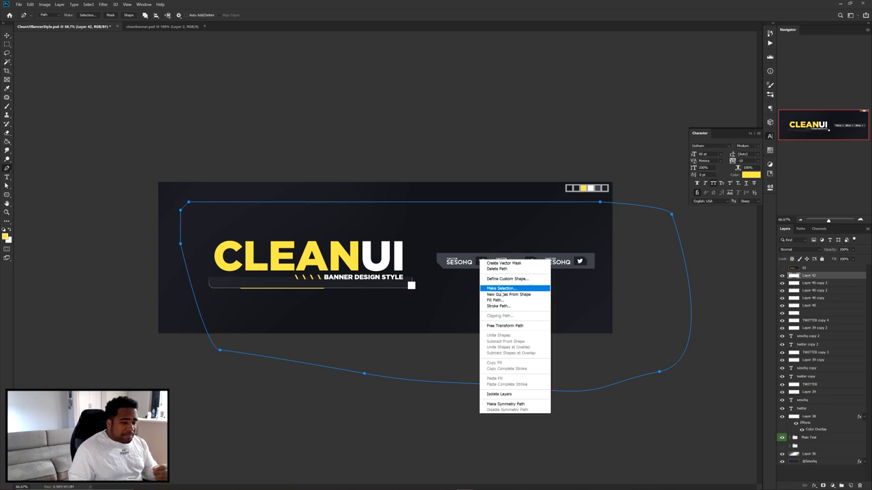
{"action": "left_click", "coordinate": [501, 288]}
{"action": "left_click", "coordinate": [272, 74]}
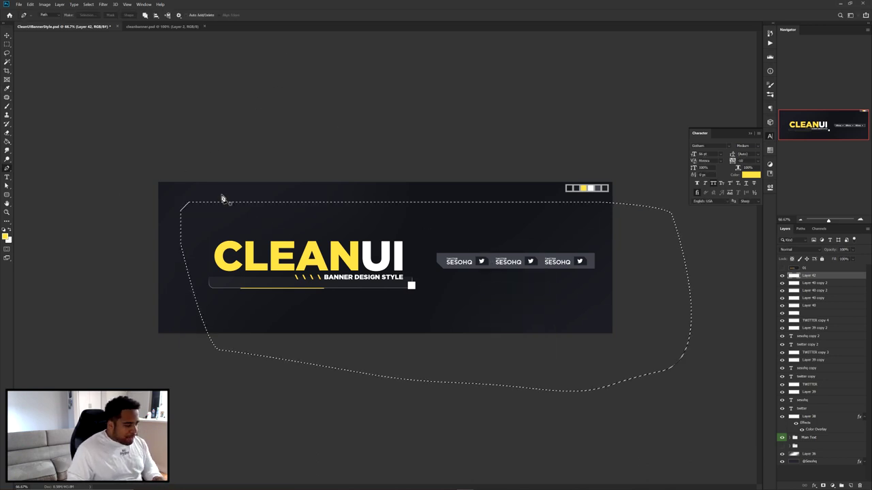
Paint a soft dark shade along the inside of the selection's upper edge with a large soft brush.
{"action": "key", "text": "b"}
{"action": "left_click_drag", "start_coordinate": [314, 216], "coordinate": [500, 227]}
{"action": "right_click", "coordinate": [395, 232]}
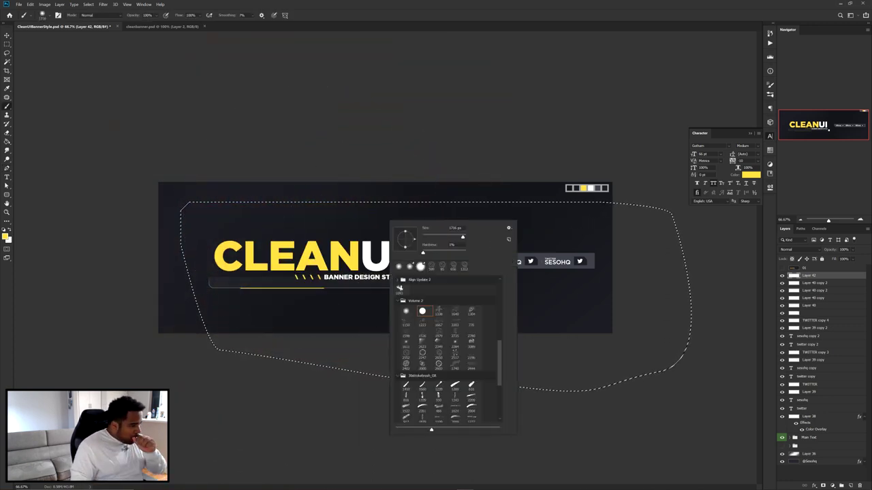
{"action": "left_click", "coordinate": [333, 224]}
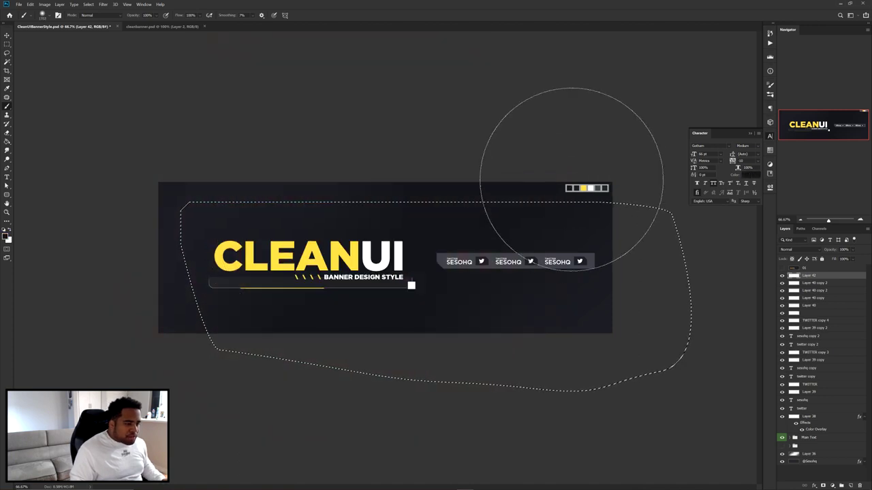
{"action": "left_click", "coordinate": [6, 237]}
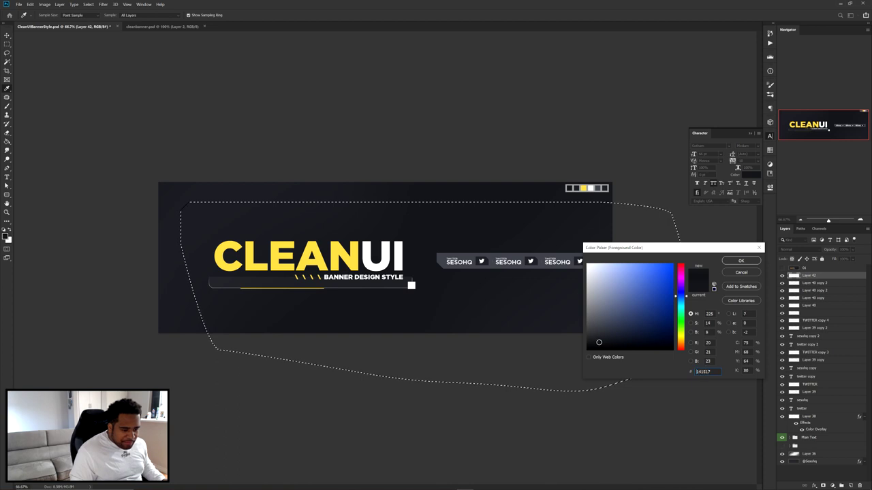
{"action": "left_click", "coordinate": [741, 261]}
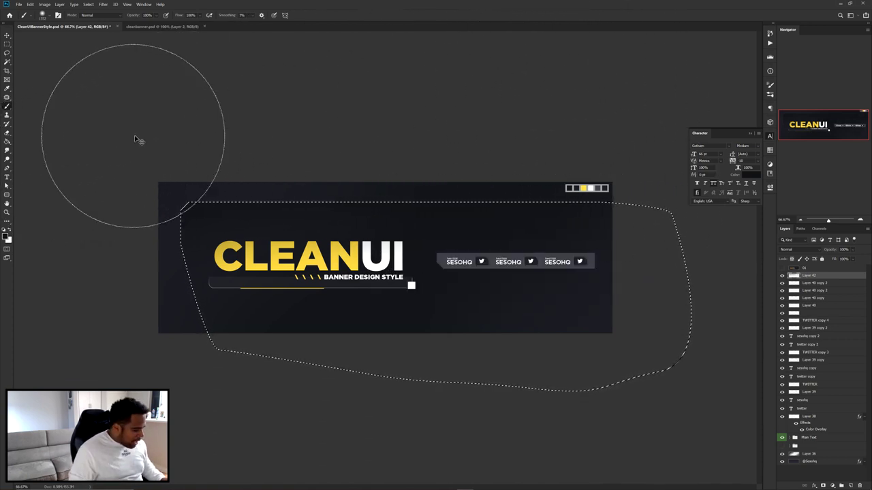
Deselect and softly erase the right end of the dark shade so it fades out.
{"action": "key", "text": "ctrl+d"}
{"action": "key", "text": "e"}
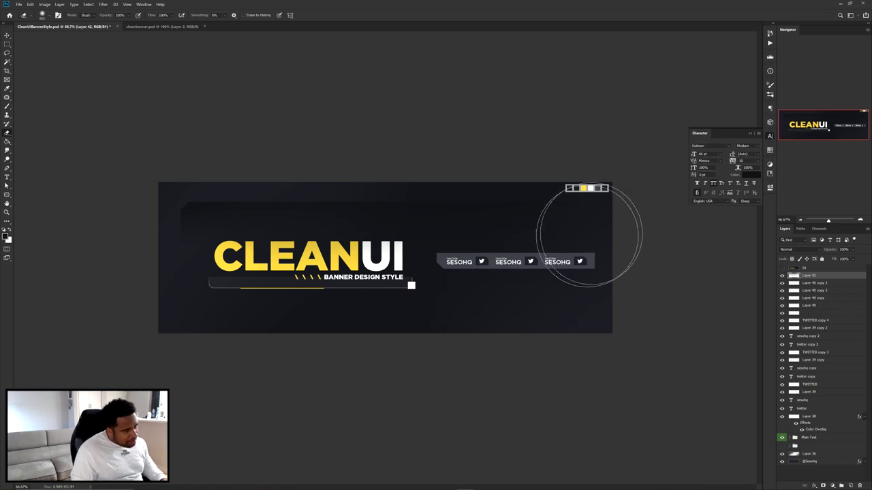
{"action": "key", "text": "v"}
Darken the shaded panel with Hue/Saturation by setting Lightness to -27.
{"action": "key", "text": "ctrl+plus"}
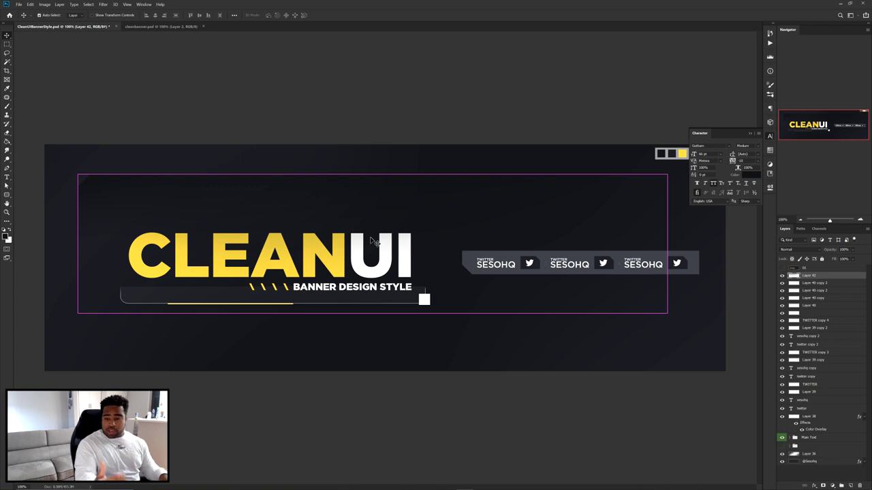
{"action": "key", "text": "ctrl+u"}
{"action": "left_click_drag", "start_coordinate": [590, 307], "coordinate": [583, 306]}
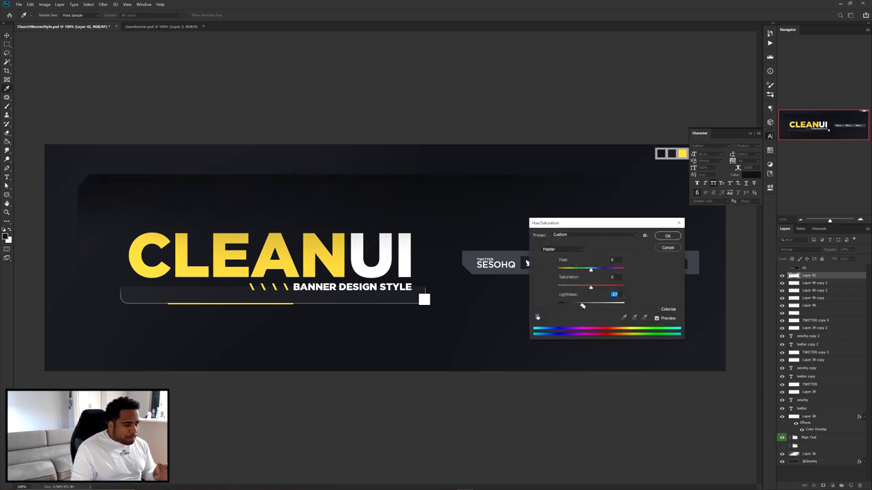
{"action": "left_click", "coordinate": [667, 235]}
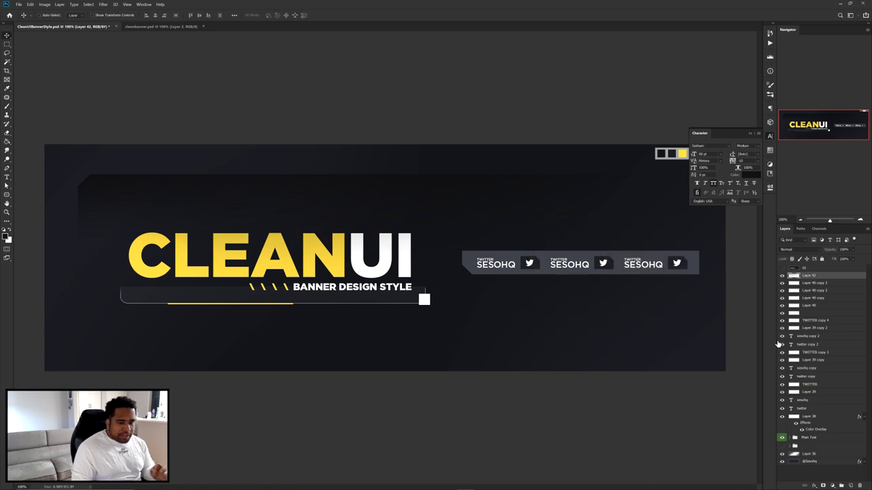
On a new layer, set the brush size for a thin line and draw a straight horizontal pen path along the shaded panel's upper edge.
{"action": "left_click", "coordinate": [852, 485]}
{"action": "key", "text": "b"}
{"action": "right_click", "coordinate": [250, 189]}
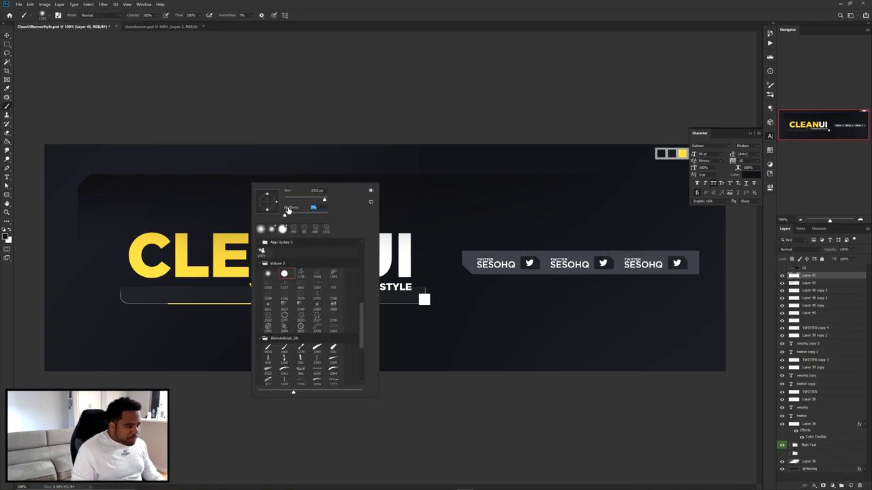
{"action": "left_click", "coordinate": [288, 193]}
{"action": "key", "text": "Return"}
{"action": "key", "text": "p"}
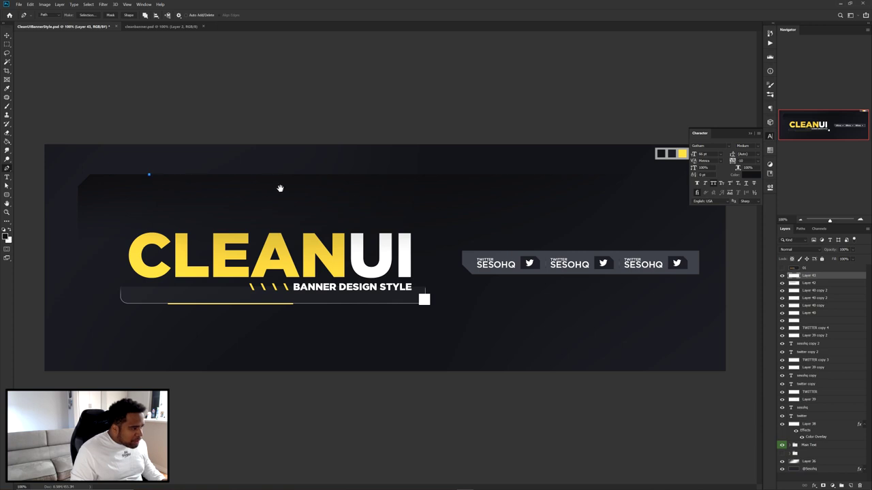
{"action": "left_click", "coordinate": [498, 175], "text": "shift"}
{"action": "left_click", "coordinate": [353, 158], "text": "ctrl"}
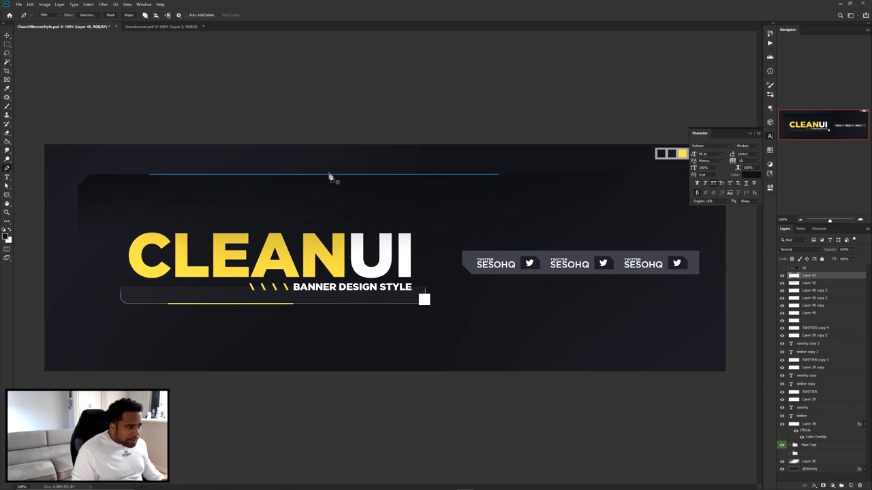
Stroke the horizontal path with the Brush, with Simulate Pressure off, and delete the path.
{"action": "right_click", "coordinate": [426, 159]}
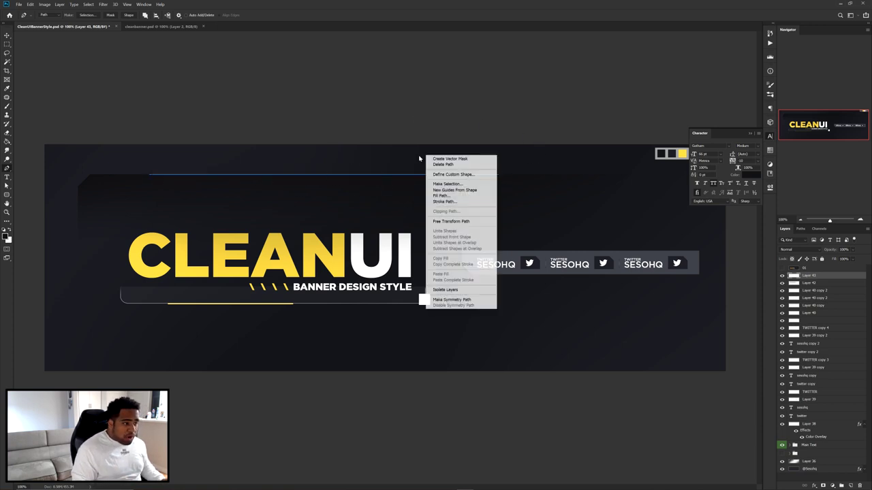
{"action": "left_click", "coordinate": [450, 202]}
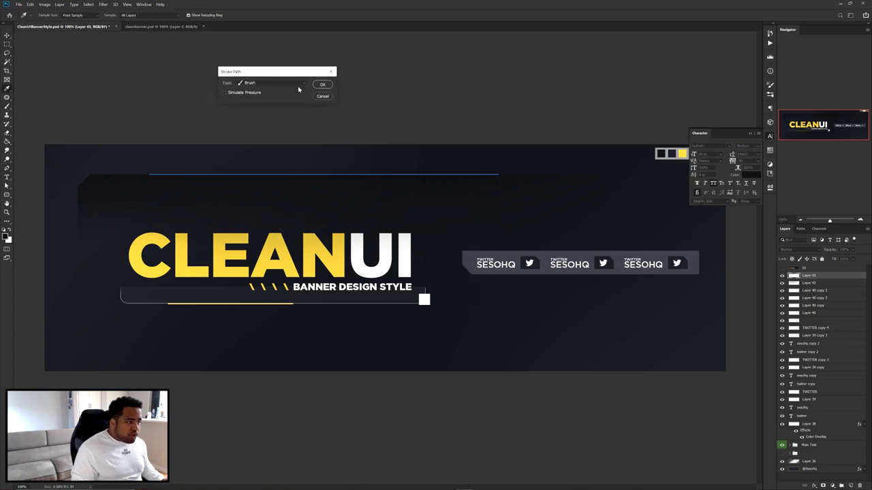
{"action": "left_click", "coordinate": [268, 85]}
{"action": "left_click", "coordinate": [260, 95]}
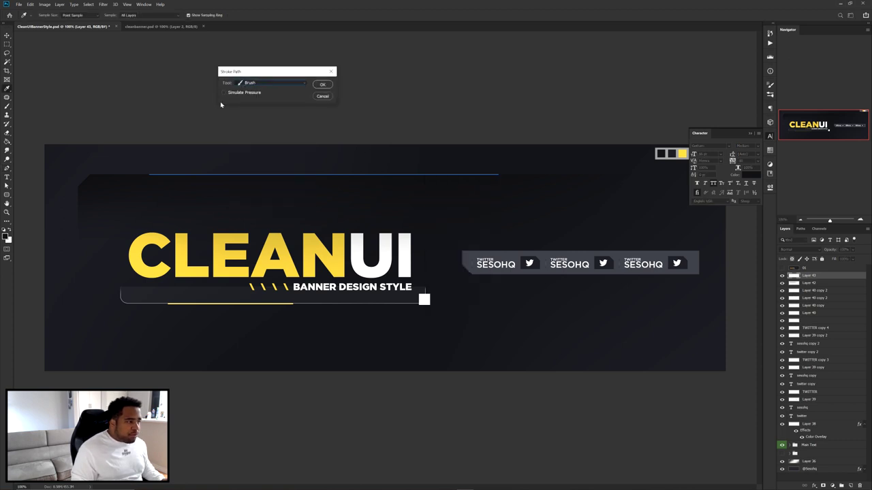
{"action": "left_click", "coordinate": [323, 85]}
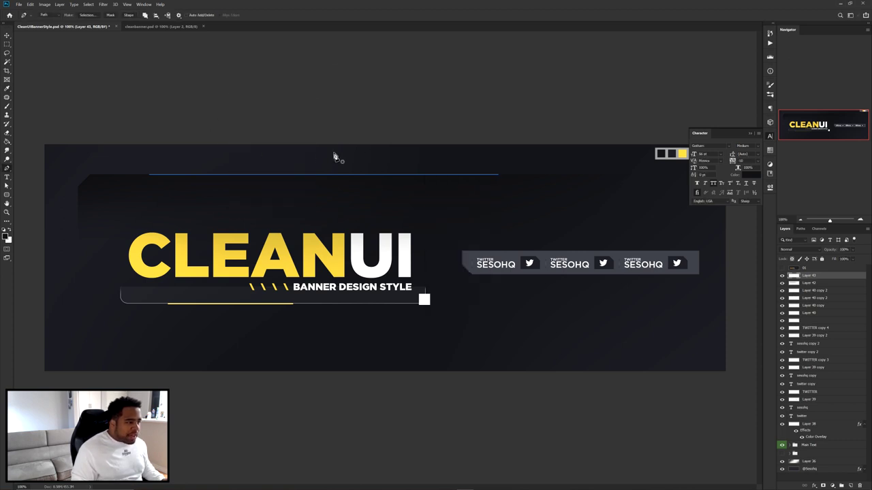
{"action": "right_click", "coordinate": [335, 156]}
{"action": "left_click", "coordinate": [350, 162]}
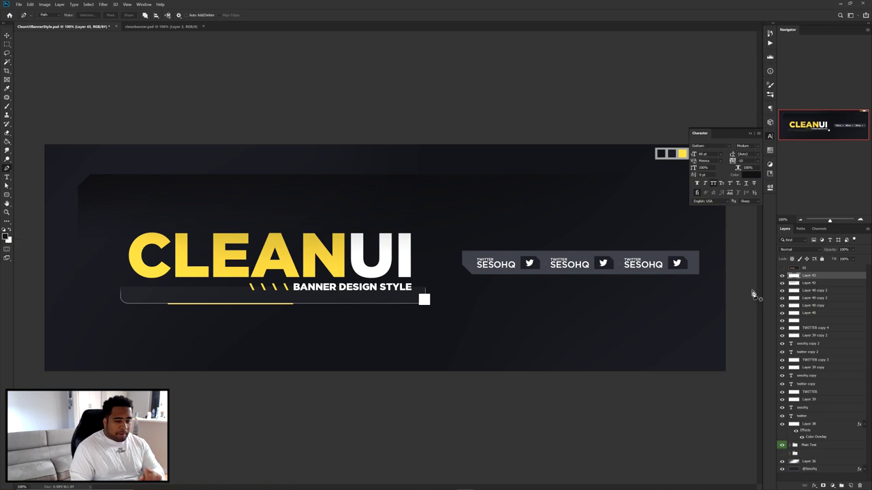
Apply a Color Overlay to the thin line using the title's yellow, refined to a more saturated yellow.
{"action": "double_click", "coordinate": [790, 281]}
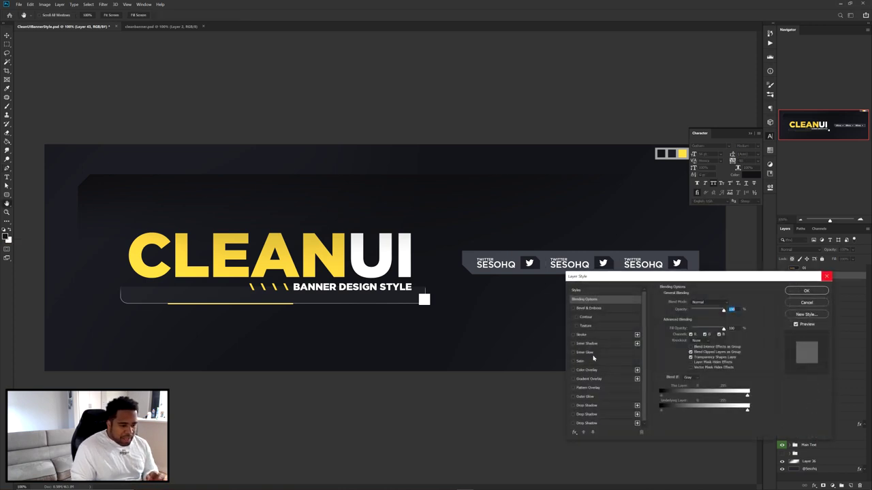
{"action": "left_click", "coordinate": [591, 371]}
{"action": "left_click", "coordinate": [736, 307]}
{"action": "left_click", "coordinate": [339, 255]}
{"action": "left_click", "coordinate": [741, 261]}
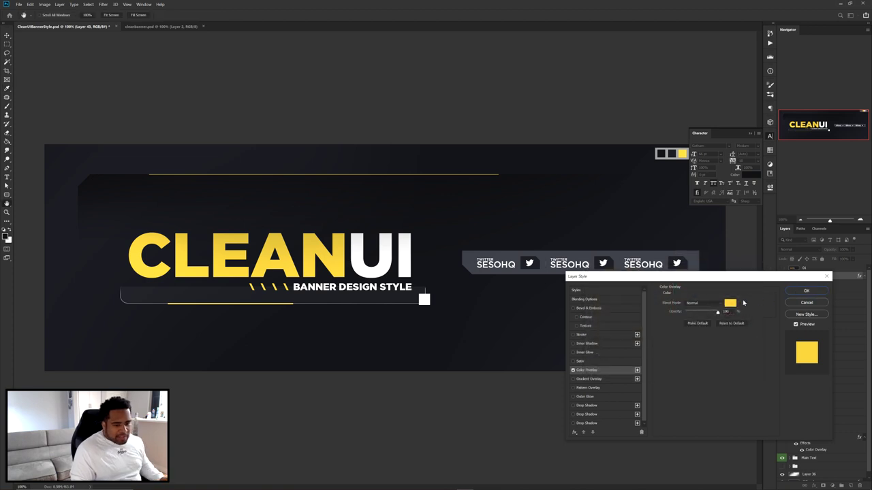
{"action": "left_click", "coordinate": [730, 303]}
{"action": "left_click", "coordinate": [741, 261]}
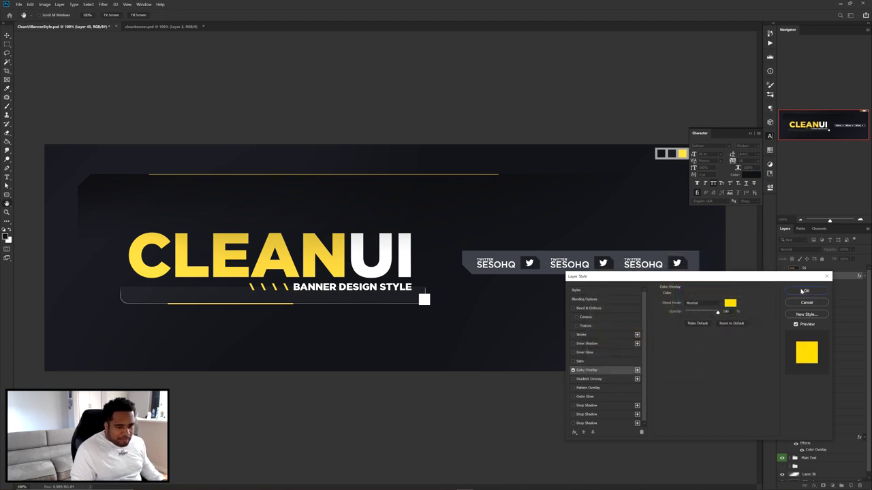
{"action": "left_click", "coordinate": [806, 291]}
Fade both ends of the yellow line along the panel's upper edge with a soft eraser.
{"action": "key", "text": "b"}
{"action": "left_click_drag", "start_coordinate": [199, 199], "coordinate": [133, 196]}
{"action": "left_click_drag", "start_coordinate": [114, 139], "coordinate": [112, 264]}
{"action": "left_click_drag", "start_coordinate": [544, 140], "coordinate": [544, 286]}
{"action": "key", "text": "v"}
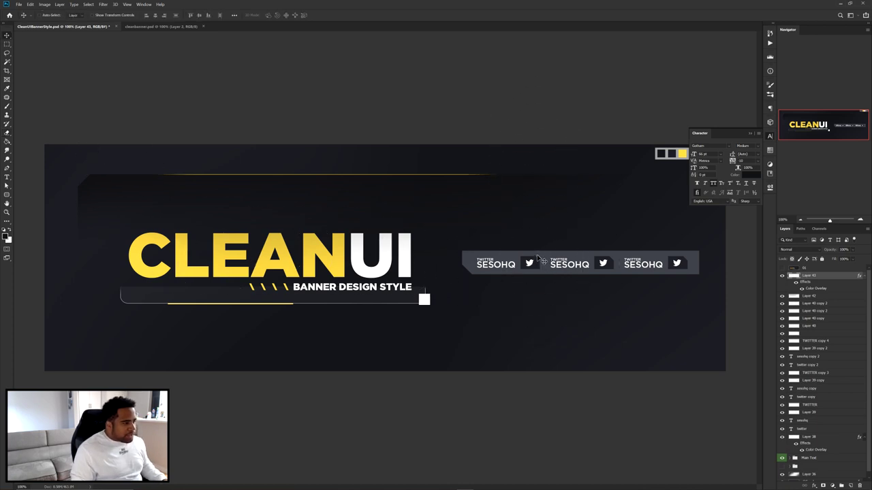
Compare the whole banner with the reference by repeatedly showing and hiding the reference layer.
{"action": "key", "text": "ctrl+minus"}
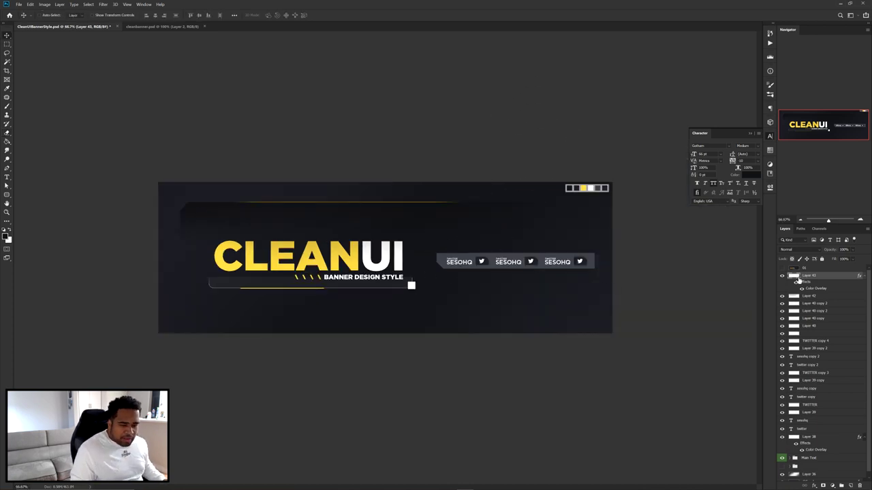
{"action": "left_click", "coordinate": [782, 269]}
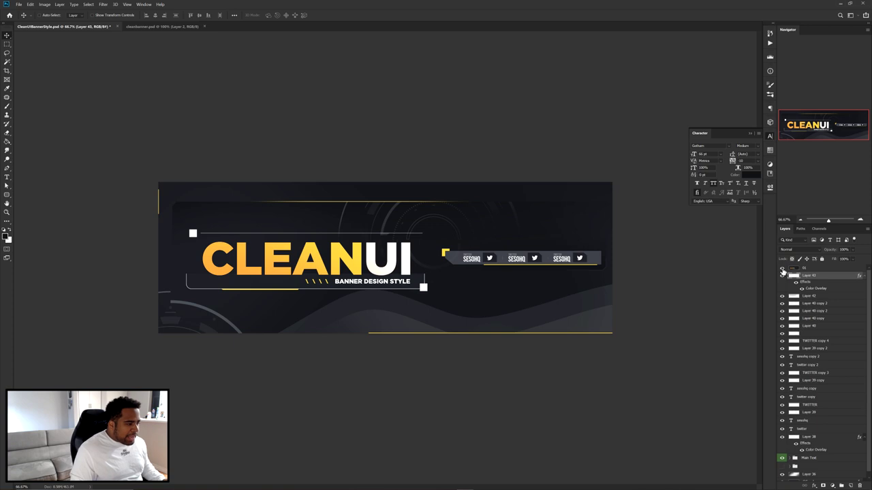
{"action": "left_click", "coordinate": [782, 270]}
{"action": "left_click", "coordinate": [781, 270]}
{"action": "left_click", "coordinate": [782, 270]}
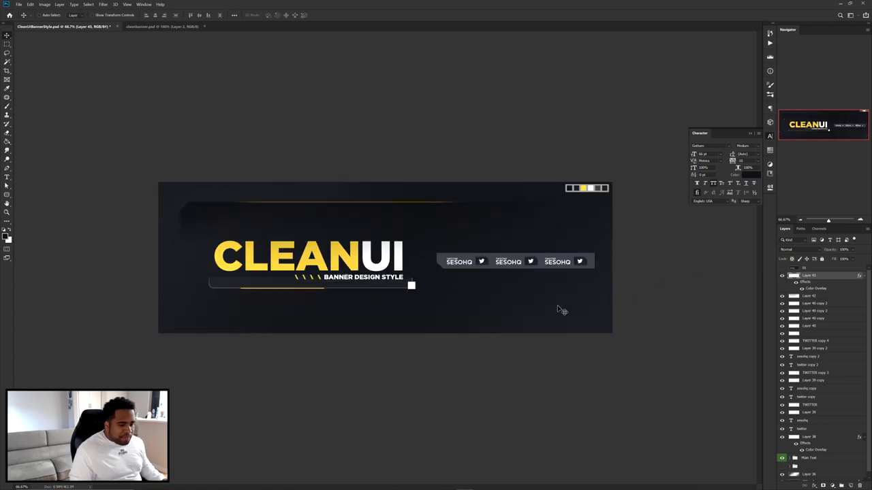
{"action": "left_click", "coordinate": [782, 269]}
{"action": "left_click", "coordinate": [783, 269]}
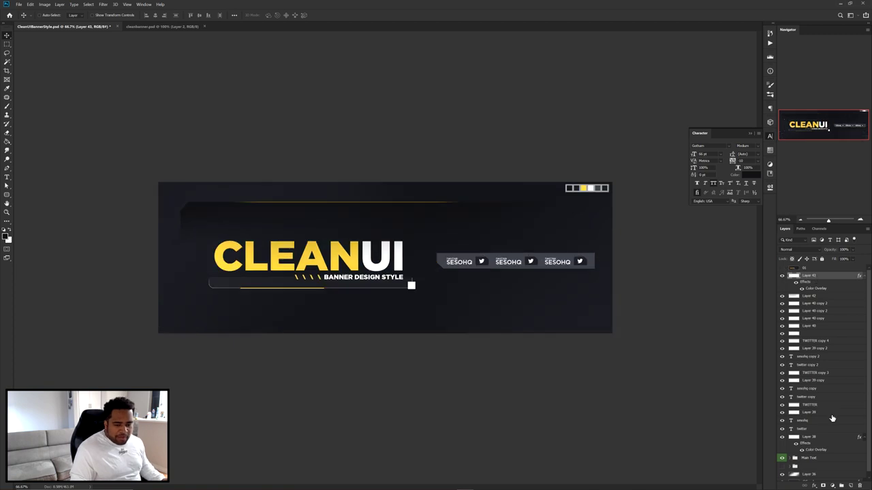
Create a new empty layer directly below the Main Text group for the background waves.
{"action": "scroll", "coordinate": [832, 419], "scroll_direction": "down", "scroll_amount": 1}
{"action": "left_click", "coordinate": [809, 454]}
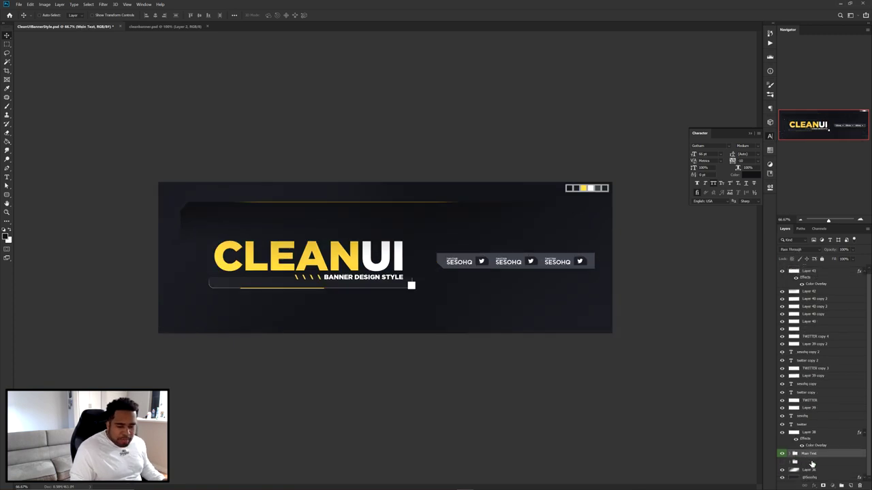
{"action": "left_click", "coordinate": [850, 486]}
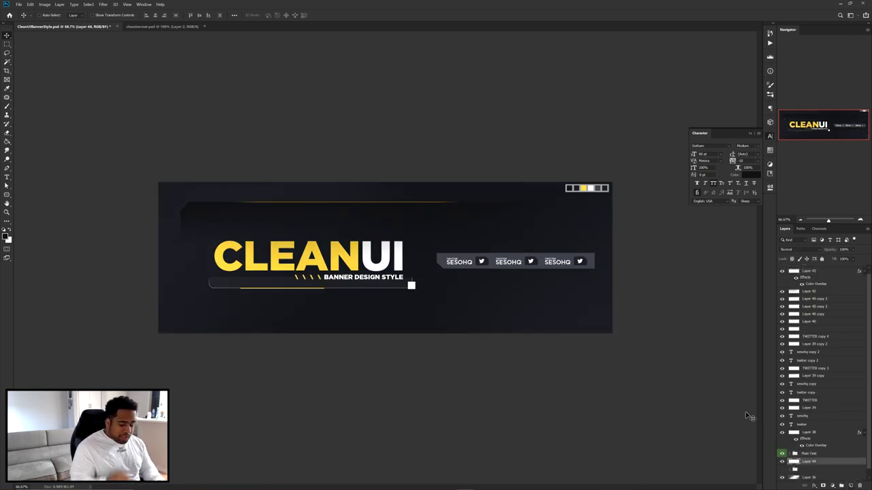
{"action": "key", "text": "p"}
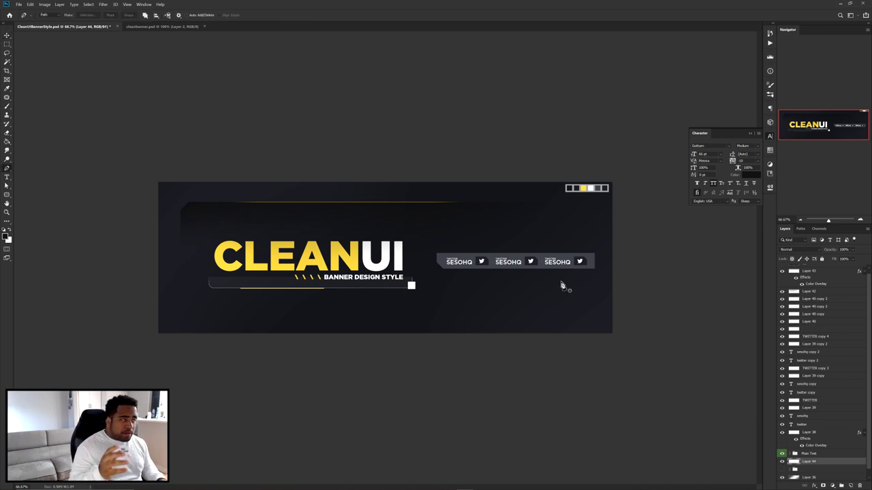
{"action": "left_click", "coordinate": [636, 308]}
{"action": "left_click_drag", "start_coordinate": [539, 289], "coordinate": [479, 320]}
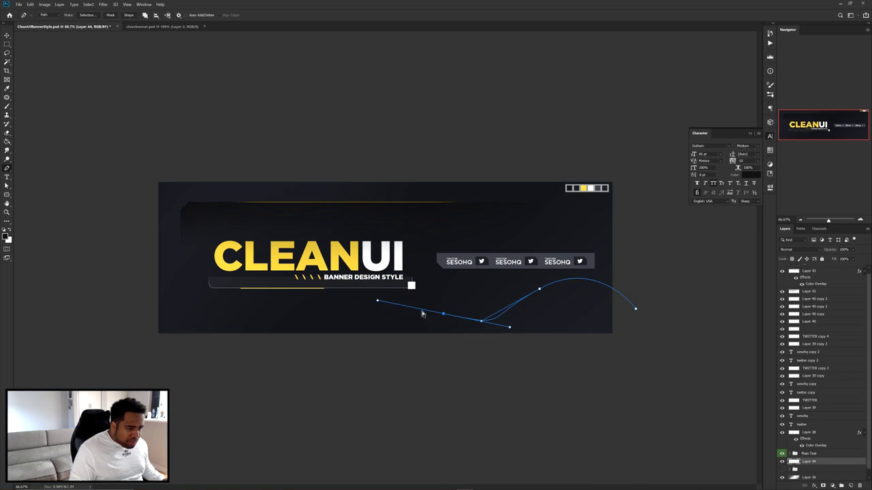
{"action": "left_click_drag", "start_coordinate": [440, 299], "coordinate": [380, 291]}
{"action": "left_click_drag", "start_coordinate": [331, 331], "coordinate": [264, 352]}
{"action": "left_click_drag", "start_coordinate": [438, 301], "coordinate": [439, 295]}
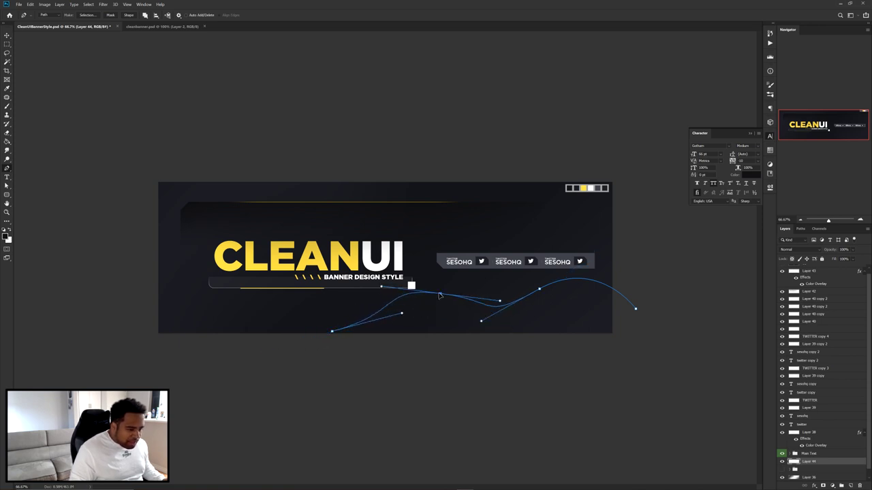
{"action": "left_click_drag", "start_coordinate": [501, 301], "coordinate": [436, 277]}
{"action": "right_click", "coordinate": [457, 278]}
{"action": "left_click", "coordinate": [475, 289]}
Sketch an open wave path with the Pen tool from beyond the banner's right edge to its lower edge beneath the title.
{"action": "left_click", "coordinate": [631, 324]}
{"action": "left_click_drag", "start_coordinate": [545, 287], "coordinate": [483, 296]}
{"action": "left_click_drag", "start_coordinate": [427, 311], "coordinate": [352, 297]}
{"action": "left_click_drag", "start_coordinate": [308, 335], "coordinate": [239, 395]}
Reshape the wave path by shifting its middle anchors and curve handles into two smooth crests with a deeper dip between them.
{"action": "left_click_drag", "start_coordinate": [425, 313], "coordinate": [520, 286]}
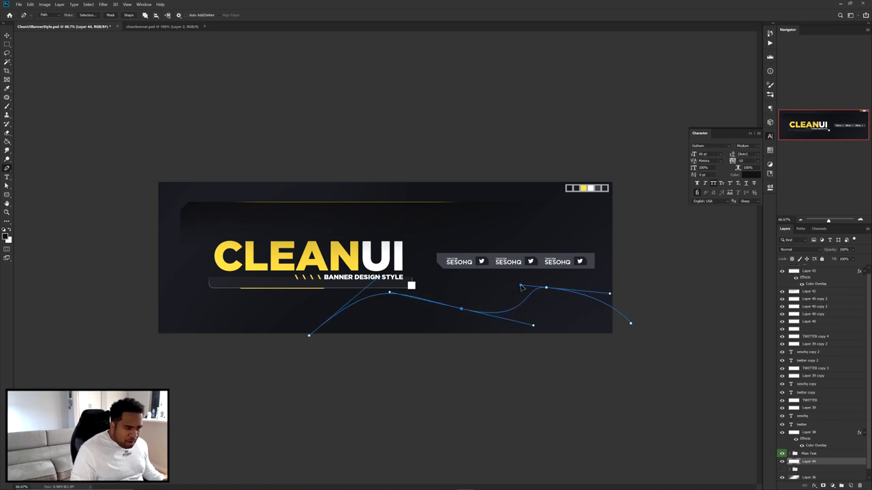
{"action": "left_click_drag", "start_coordinate": [470, 313], "coordinate": [449, 309]}
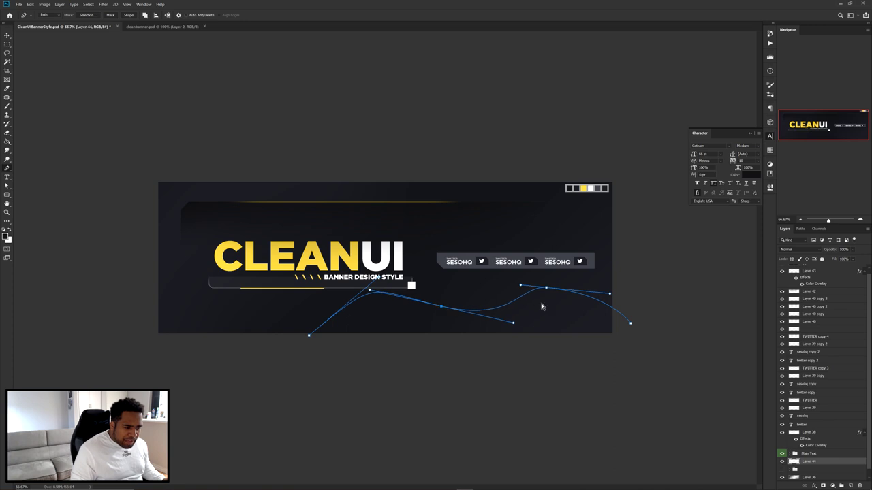
{"action": "left_click_drag", "start_coordinate": [545, 290], "coordinate": [560, 289]}
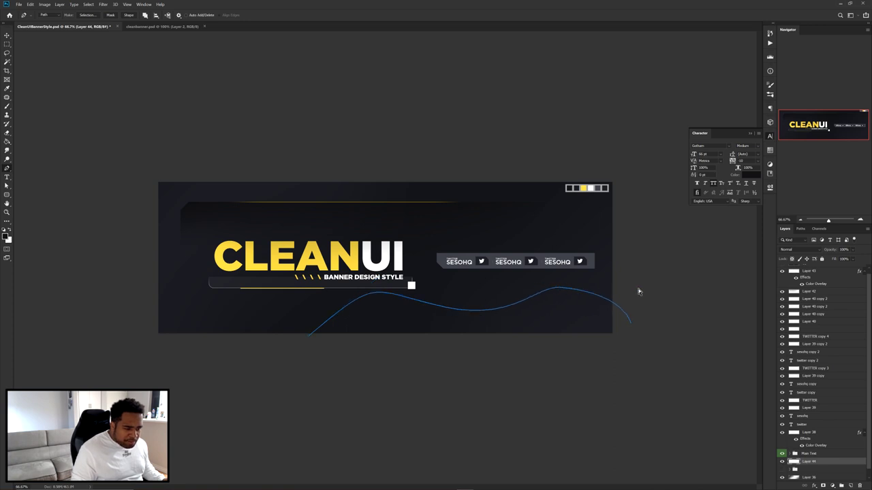
{"action": "left_click_drag", "start_coordinate": [621, 295], "coordinate": [591, 288]}
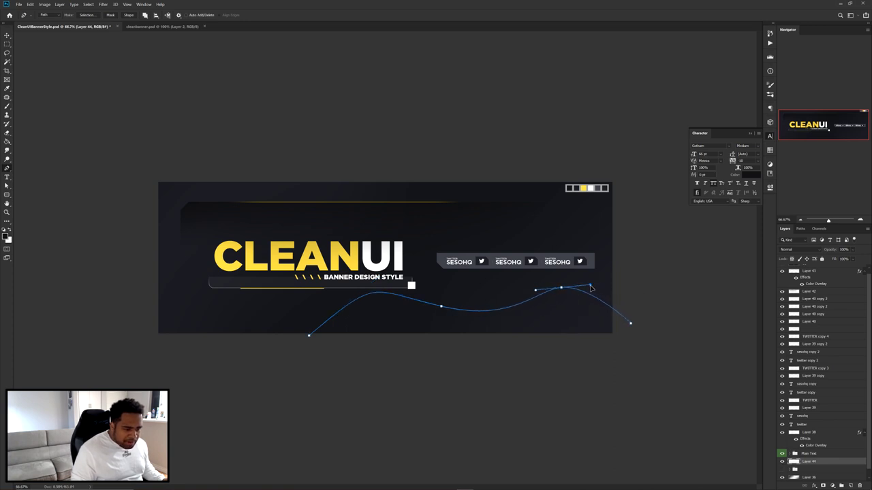
{"action": "left_click", "coordinate": [460, 307]}
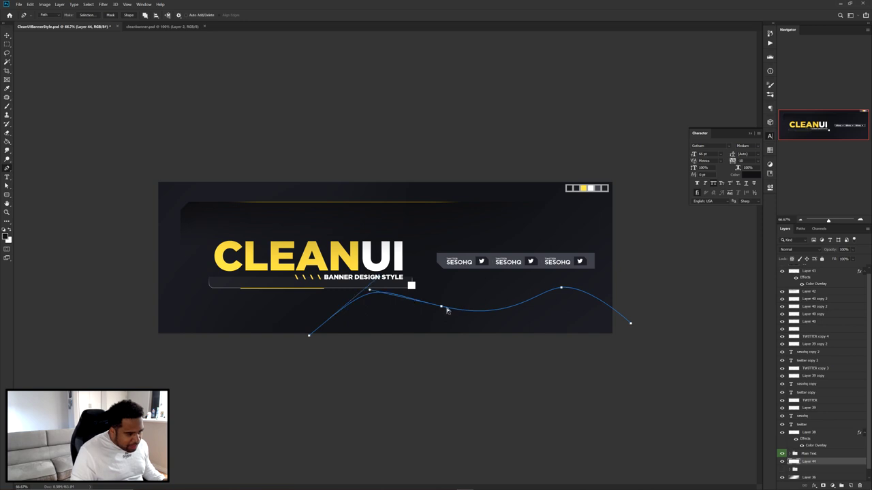
{"action": "left_click", "coordinate": [442, 308]}
{"action": "left_click_drag", "start_coordinate": [513, 325], "coordinate": [536, 339]}
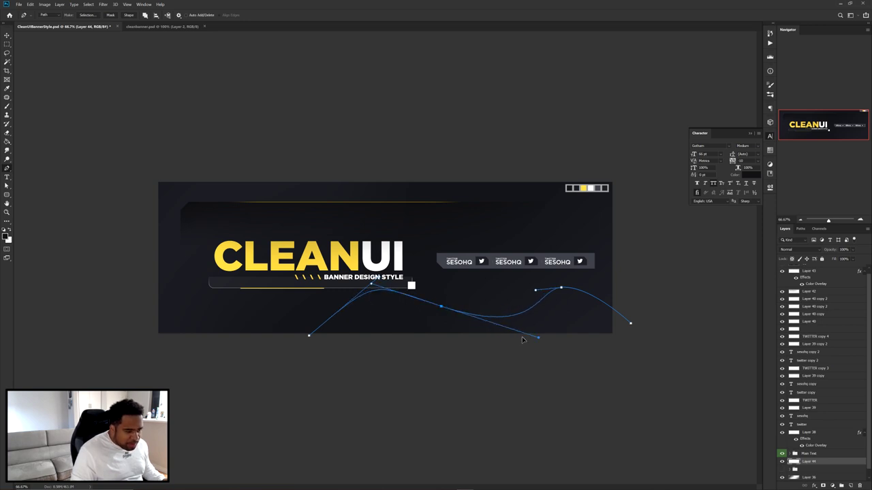
{"action": "left_click_drag", "start_coordinate": [373, 286], "coordinate": [414, 290]}
{"action": "left_click", "coordinate": [447, 282], "text": "ctrl"}
{"action": "left_click", "coordinate": [317, 330], "text": "ctrl"}
Extend the path from its left end around beneath the canvas to the right end, closing the wave shape.
{"action": "left_click", "coordinate": [309, 336]}
{"action": "left_click", "coordinate": [300, 364]}
{"action": "left_click_drag", "start_coordinate": [494, 393], "coordinate": [524, 393]}
{"action": "left_click_drag", "start_coordinate": [608, 388], "coordinate": [638, 381]}
{"action": "left_click_drag", "start_coordinate": [662, 362], "coordinate": [657, 345]}
Fill the closed wave path with a dark grey colour at 100% opacity and delete the path.
{"action": "right_click", "coordinate": [531, 226]}
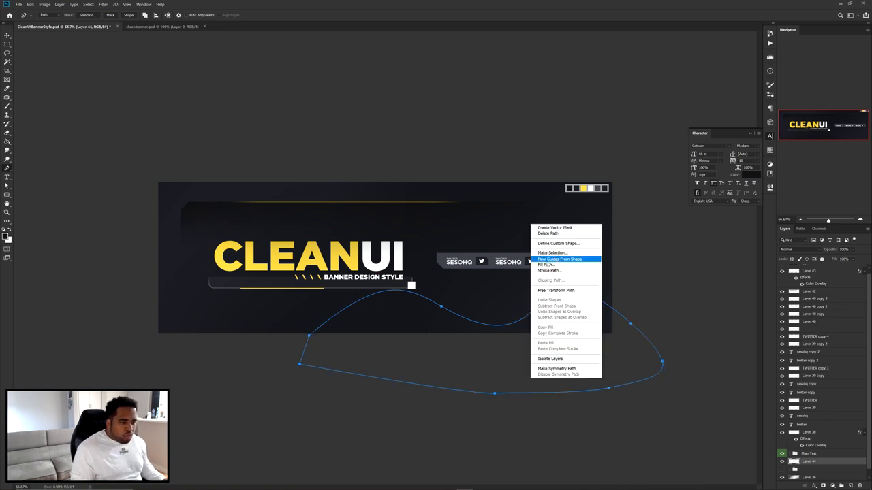
{"action": "left_click", "coordinate": [548, 263]}
{"action": "left_click", "coordinate": [337, 88]}
{"action": "left_click", "coordinate": [327, 104]}
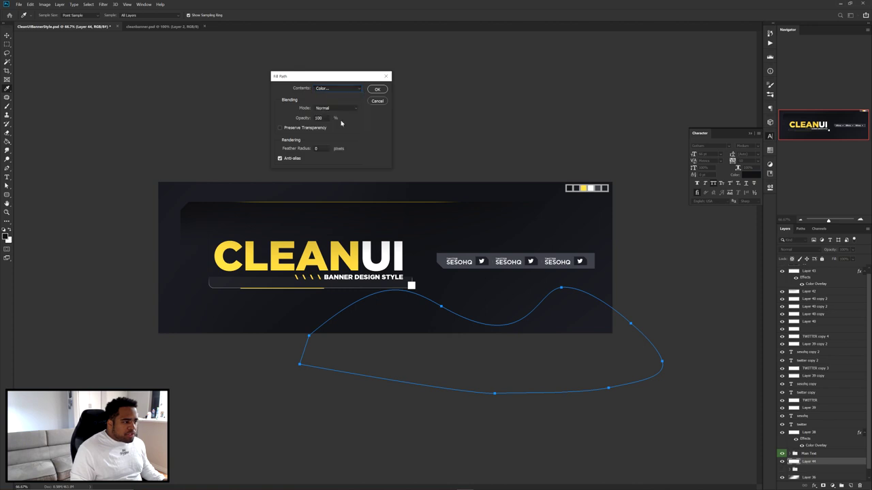
{"action": "left_click", "coordinate": [740, 261]}
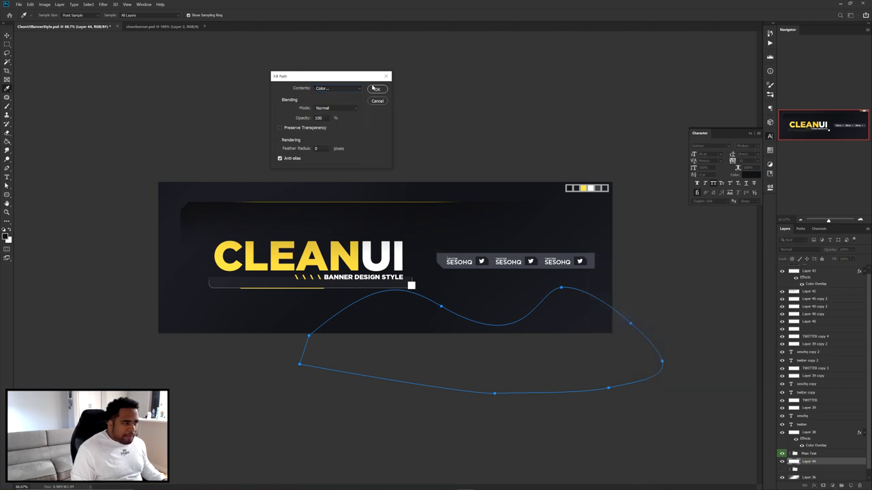
{"action": "left_click", "coordinate": [377, 89]}
{"action": "right_click", "coordinate": [431, 210]}
{"action": "left_click", "coordinate": [463, 220]}
{"action": "key", "text": "v"}
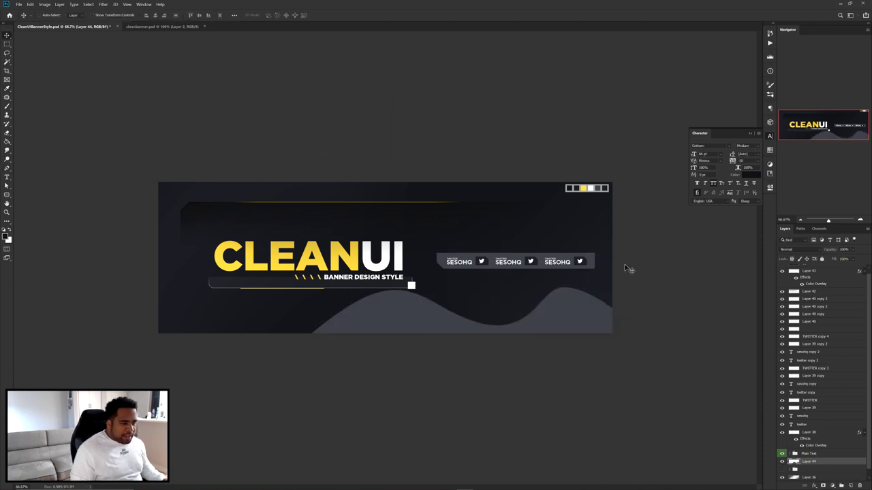
Duplicate the wave layer, offset the copy, and fade the waves to 15% opacity in Normal blend mode.
{"action": "left_click", "coordinate": [798, 251]}
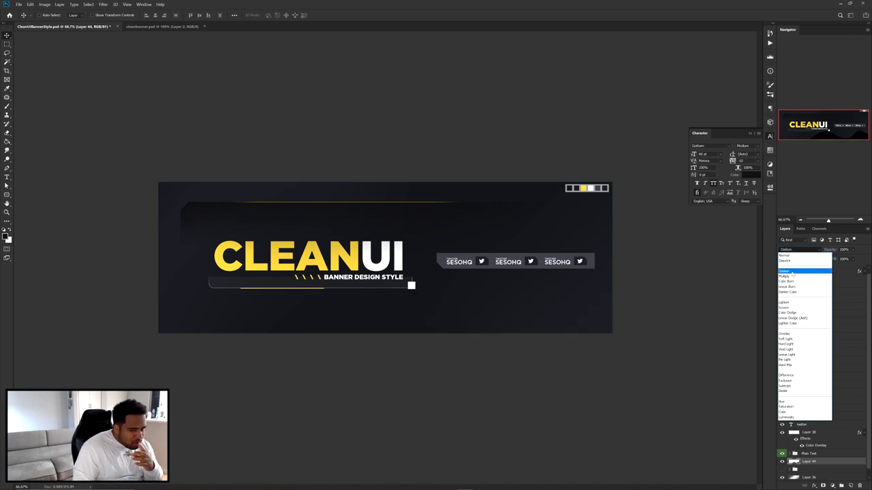
{"action": "left_click", "coordinate": [768, 294]}
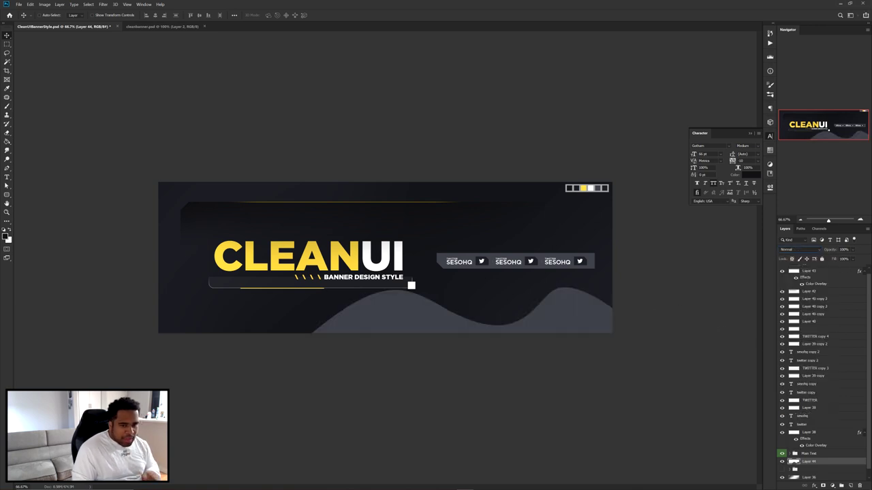
{"action": "key", "text": "6"}
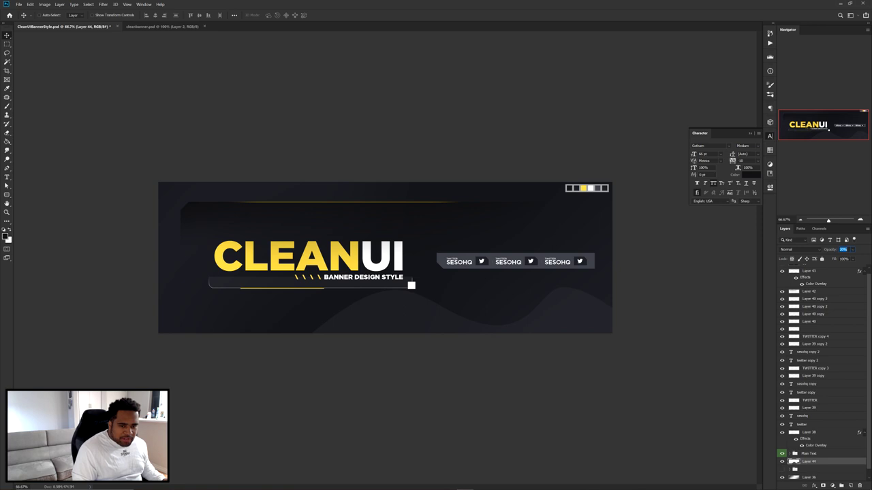
{"action": "key", "text": "ctrl+j"}
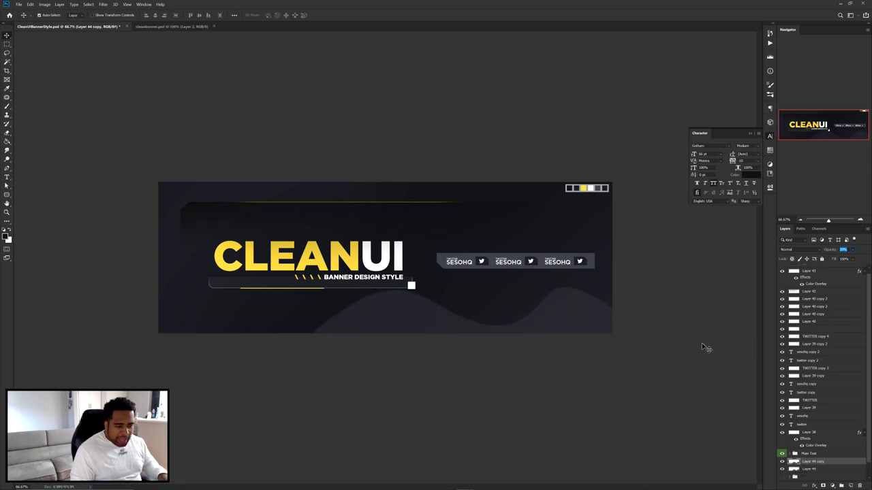
{"action": "left_click_drag", "start_coordinate": [553, 324], "coordinate": [530, 315]}
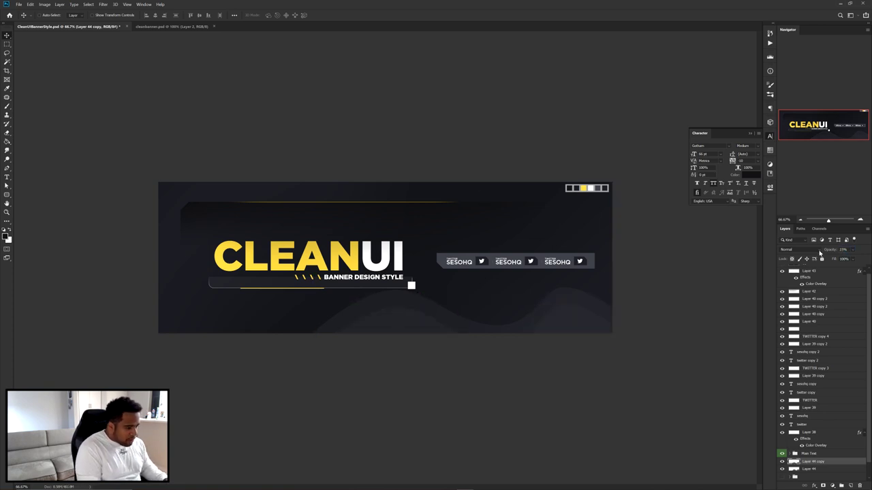
{"action": "key", "text": "ctrl+minus"}
{"action": "key", "text": "ctrl+minus"}
{"action": "key", "text": "ctrl+minus"}
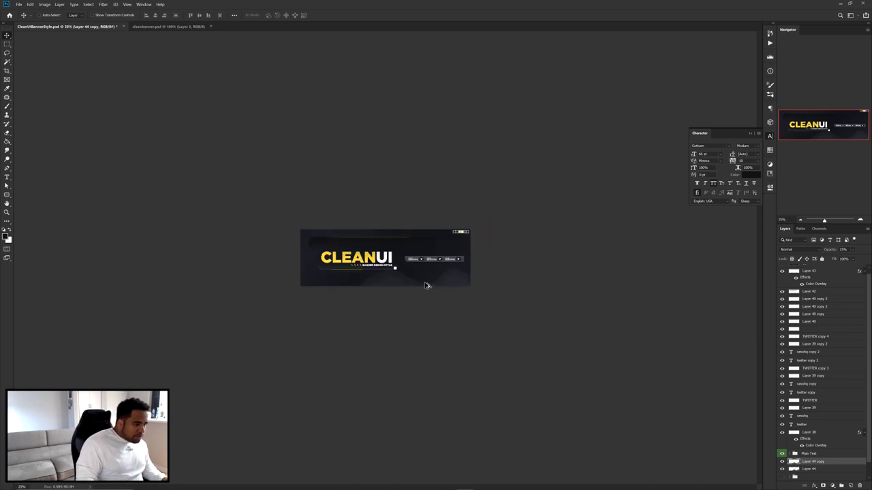
{"action": "key", "text": "ctrl+plus"}
{"action": "key", "text": "ctrl+plus"}
{"action": "key", "text": "ctrl+plus"}
Stretch both wave layers together to about 148.6% width, rotate them slightly counter-clockwise, and reposition them along the banner's lower part.
{"action": "left_click", "coordinate": [811, 469], "text": "shift"}
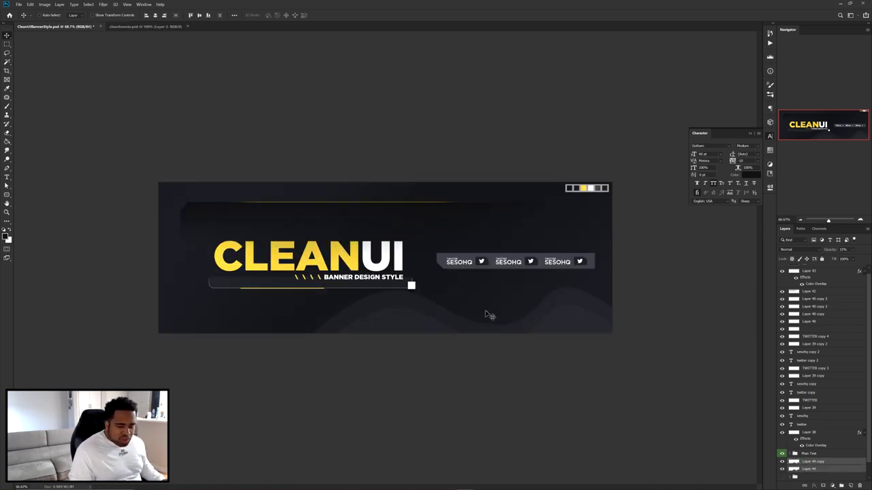
{"action": "key", "text": "ctrl+t"}
{"action": "left_click_drag", "start_coordinate": [309, 319], "coordinate": [165, 318]}
{"action": "left_click_drag", "start_coordinate": [357, 316], "coordinate": [419, 315]}
{"action": "mouse_move", "coordinate": [549, 312]}
{"action": "left_mouse_down"}
{"action": "mouse_move", "coordinate": [531, 307]}
{"action": "mouse_move", "coordinate": [555, 312]}
{"action": "left_mouse_up"}
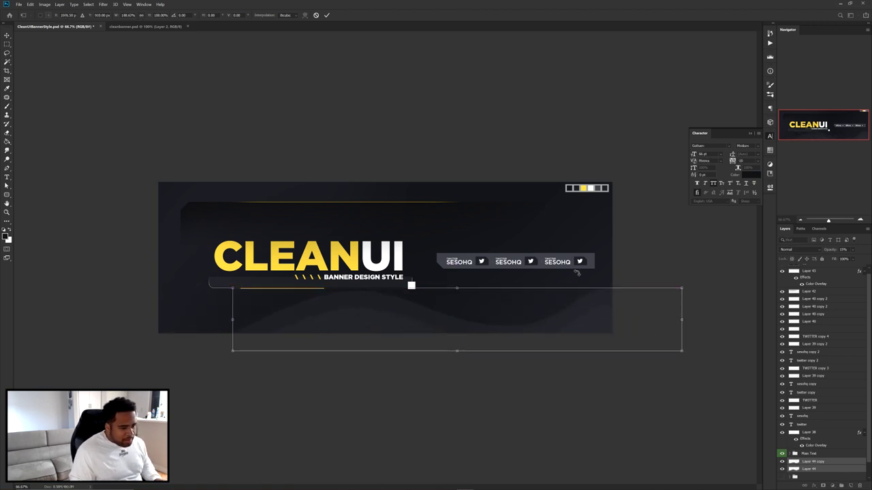
{"action": "left_click_drag", "start_coordinate": [638, 277], "coordinate": [651, 257]}
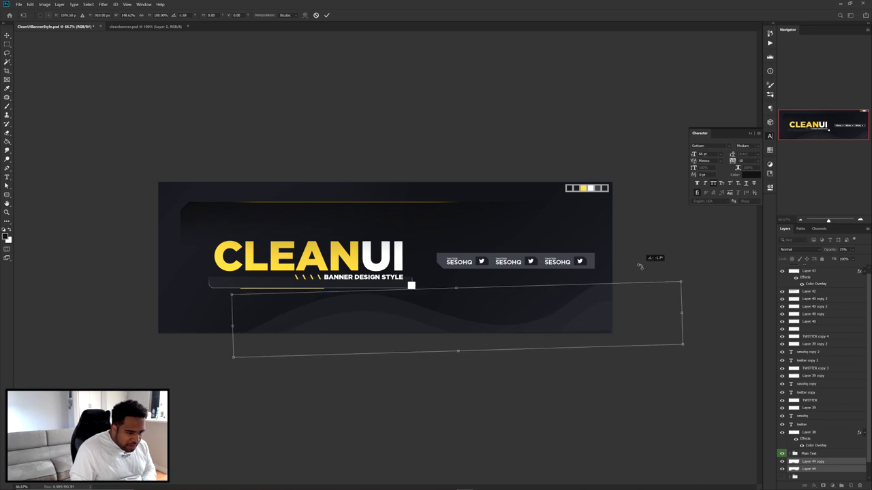
{"action": "left_click_drag", "start_coordinate": [599, 311], "coordinate": [585, 290]}
{"action": "key", "text": "Return"}
{"action": "key", "text": "f"}
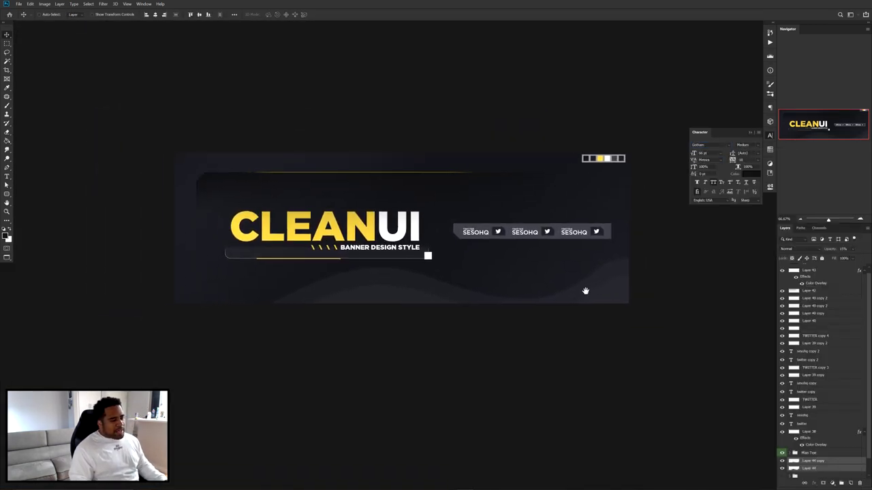
{"action": "key", "text": "f"}
{"action": "key", "text": "f"}
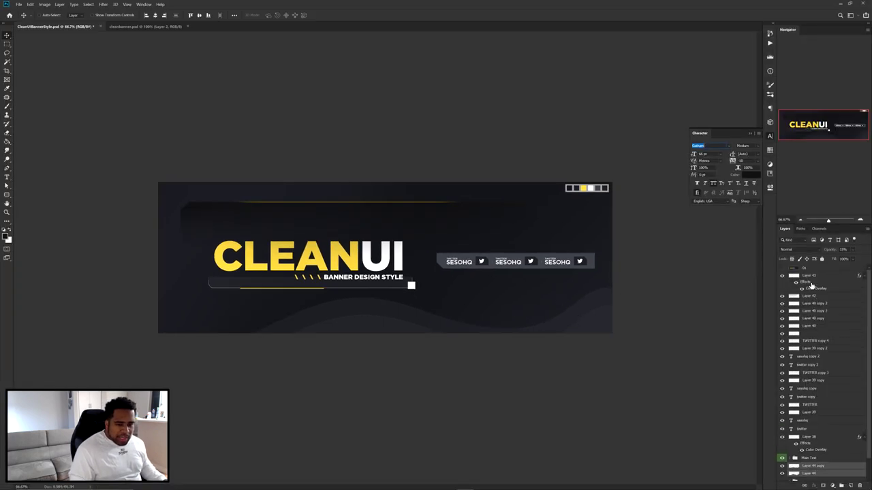
Create a new layer above the yellow line and marquee a narrow vertical strip on the banner's left edge beside the panel.
{"action": "left_click", "coordinate": [812, 285]}
{"action": "left_click", "coordinate": [851, 485]}
{"action": "key", "text": "m"}
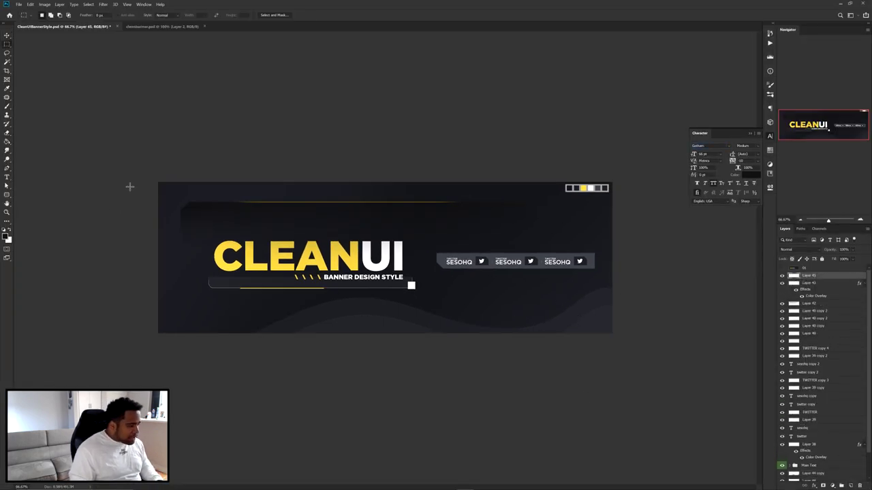
{"action": "scroll", "coordinate": [114, 216], "scroll_direction": "up", "scroll_amount": 4}
{"action": "left_click_drag", "start_coordinate": [148, 210], "coordinate": [395, 241]}
{"action": "left_click_drag", "start_coordinate": [245, 100], "coordinate": [257, 328]}
Fill the selected strip with the yellow sampled from the title's letter C and deselect.
{"action": "left_click", "coordinate": [6, 236]}
{"action": "left_click", "coordinate": [594, 392]}
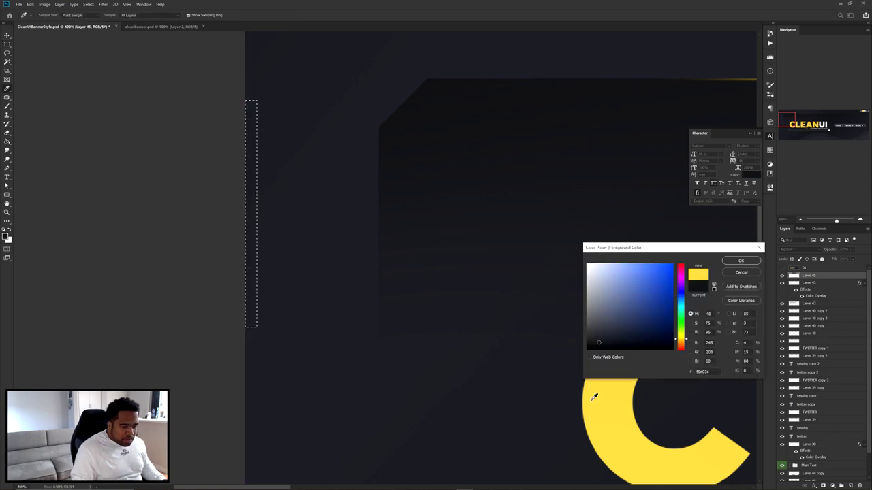
{"action": "left_click", "coordinate": [741, 256]}
{"action": "key", "text": "alt+BackSpace"}
{"action": "key", "text": "ctrl+d"}
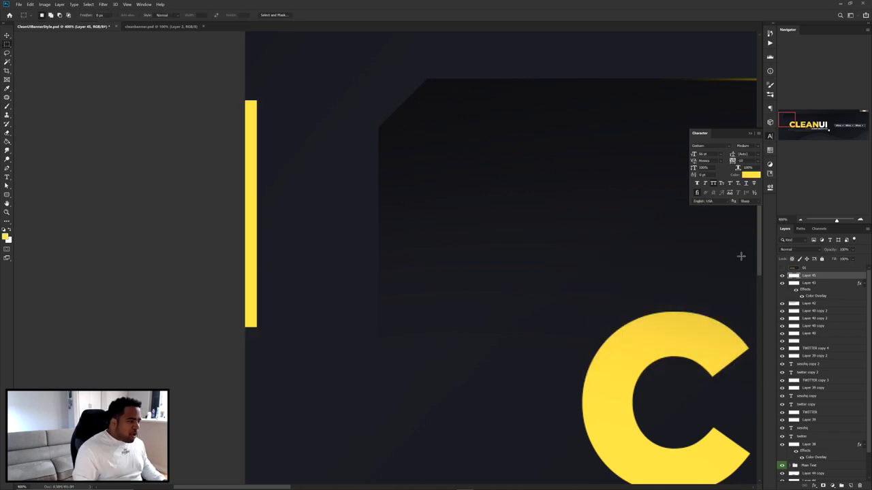
Shift the vertical yellow bar outward so only a thinner sliver remains on the banner's left edge.
{"action": "key", "text": "ctrl+0"}
{"action": "key", "text": "v"}
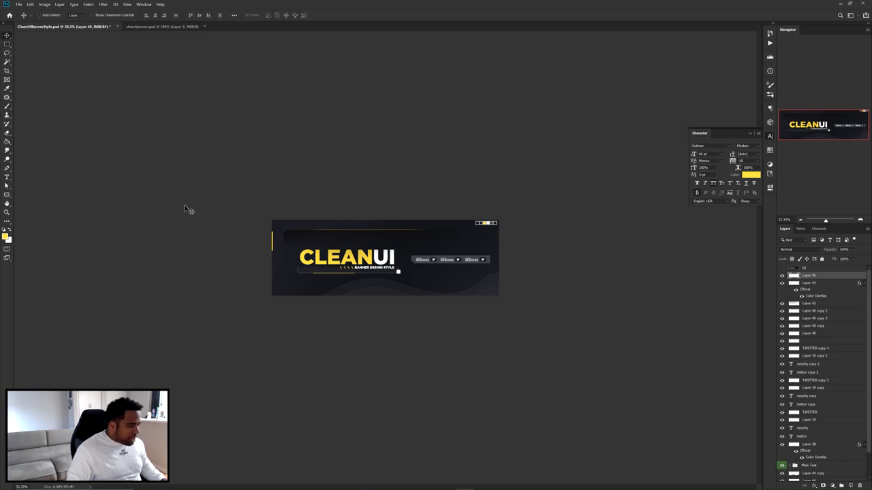
{"action": "scroll", "coordinate": [266, 250], "scroll_direction": "up", "scroll_amount": 5}
{"action": "left_click_drag", "start_coordinate": [174, 216], "coordinate": [625, 278]}
{"action": "left_click_drag", "start_coordinate": [288, 221], "coordinate": [366, 237]}
{"action": "scroll", "coordinate": [399, 249], "scroll_direction": "down", "scroll_amount": 5}
Add a yellow horizontal bar on a new layer along the right half of the banner's lower edge.
{"action": "key", "text": "m"}
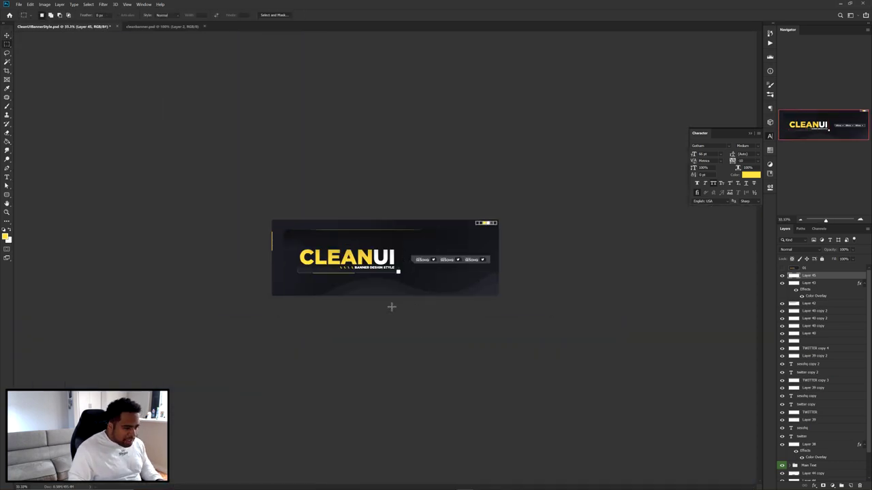
{"action": "left_click_drag", "start_coordinate": [390, 294], "coordinate": [499, 294]}
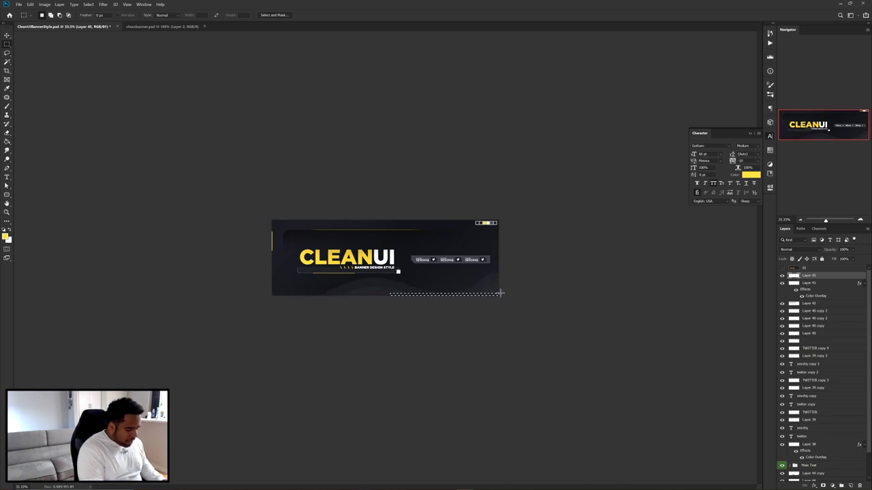
{"action": "key", "text": "ctrl+shift+n"}
{"action": "key", "text": "Return"}
{"action": "key", "text": "alt+BackSpace"}
{"action": "key", "text": "ctrl+d"}
{"action": "key", "text": "v"}
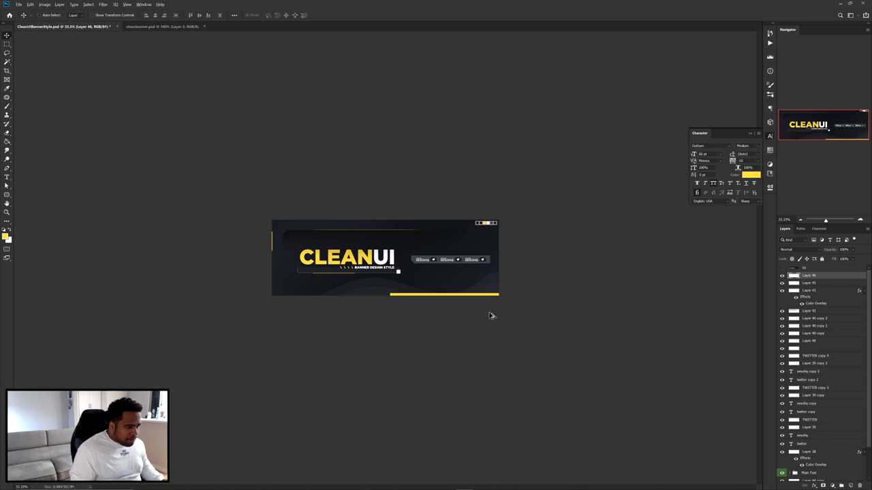
Move the horizontal yellow bar slightly down and left, thinning it and leaving a small gap before the banner's right corner.
{"action": "scroll", "coordinate": [491, 313], "scroll_direction": "up", "scroll_amount": 5}
{"action": "left_click_drag", "start_coordinate": [595, 467], "coordinate": [449, 275]}
{"action": "left_click_drag", "start_coordinate": [527, 290], "coordinate": [494, 302]}
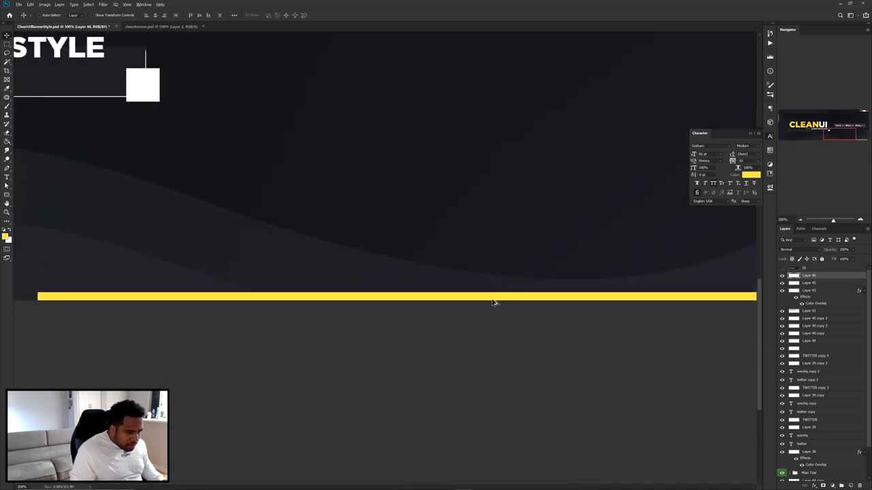
{"action": "key", "text": "ctrl+0"}
{"action": "key", "text": "ctrl+plus"}
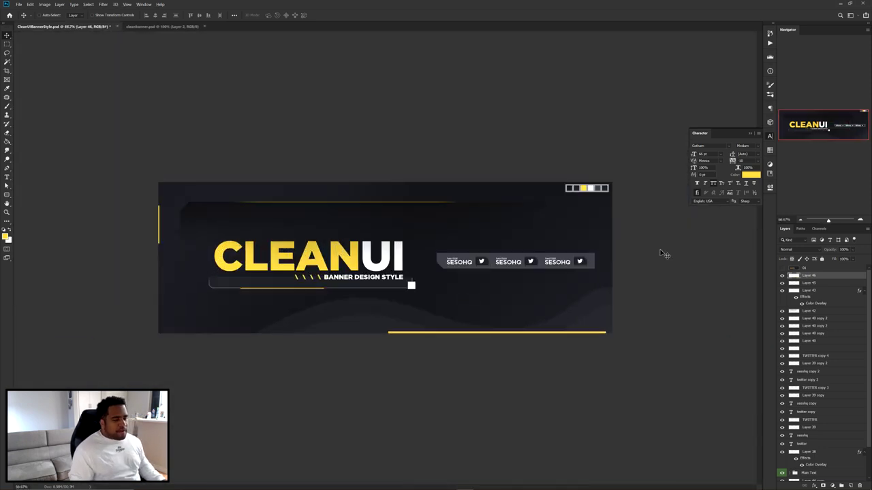
Hide the colour swatch layer in the banner's upper right corner and toggle the reference banner on and off to compare.
{"action": "left_click", "coordinate": [591, 189], "text": "ctrl"}
{"action": "left_click", "coordinate": [782, 349]}
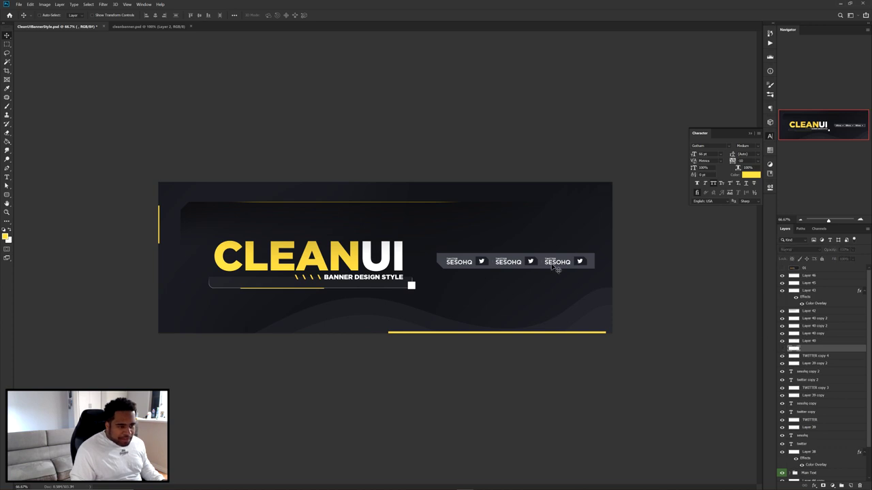
{"action": "left_click", "coordinate": [782, 268]}
{"action": "left_click", "coordinate": [781, 268]}
{"action": "left_click", "coordinate": [406, 267], "text": "ctrl"}
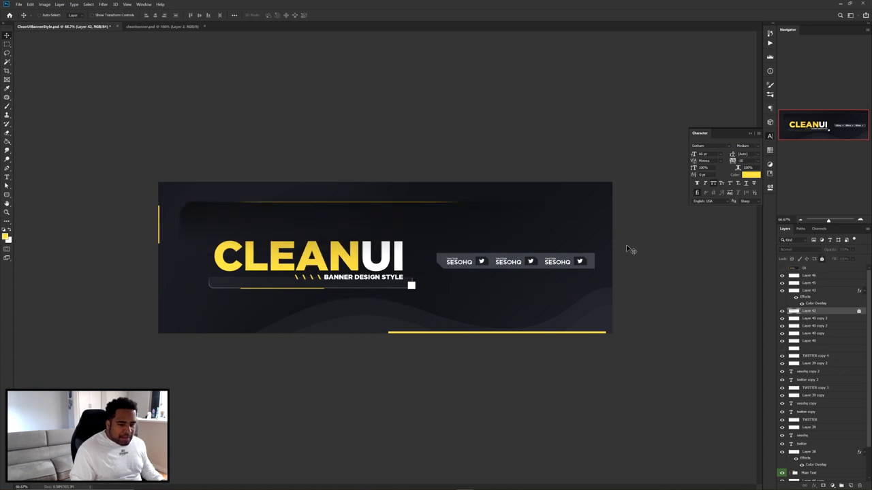
Add a new layer clipped to the CLEANUI title text and prepare a large soft brush with 0% hardness.
{"action": "left_click", "coordinate": [329, 246], "text": "ctrl"}
{"action": "left_click", "coordinate": [852, 485]}
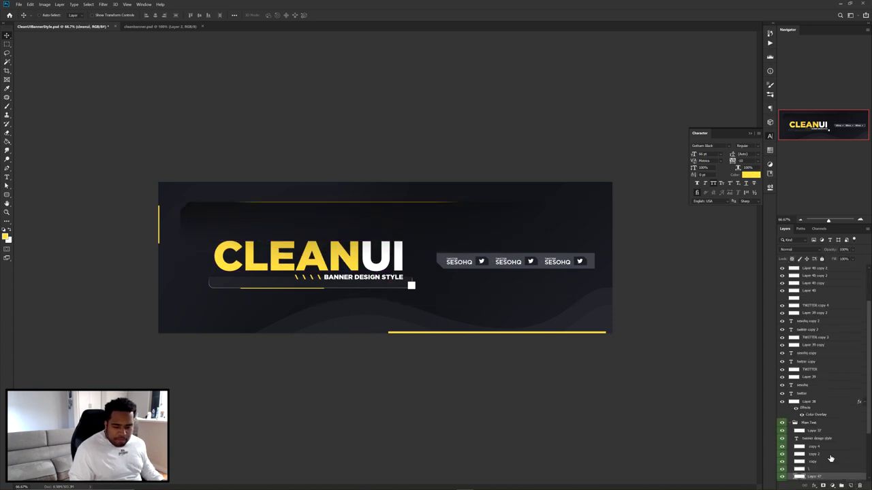
{"action": "left_click", "coordinate": [814, 466], "text": "alt"}
{"action": "key", "text": "b"}
{"action": "right_click", "coordinate": [192, 251], "text": "alt"}
{"action": "right_click", "coordinate": [255, 282], "text": "alt"}
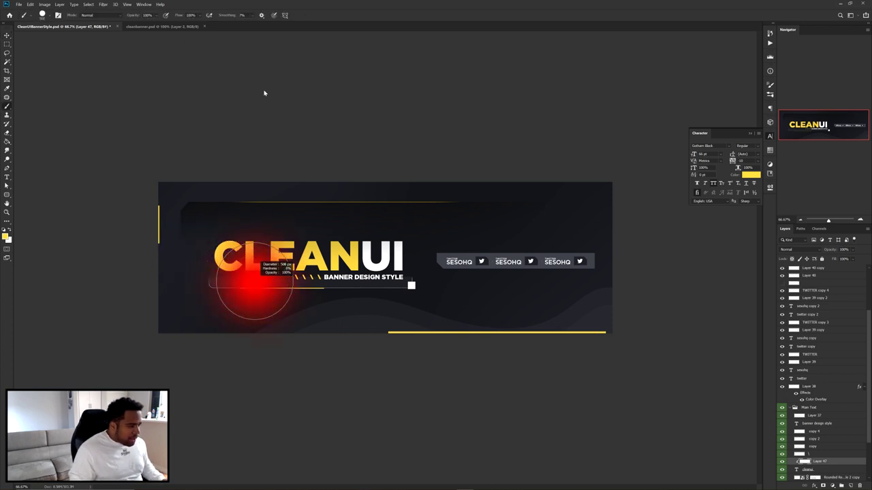
{"action": "right_click", "coordinate": [255, 275], "text": "alt"}
Pick a warm orange foreground colour and brush it softly over the left part of the CLEANUI title.
{"action": "left_click", "coordinate": [7, 235]}
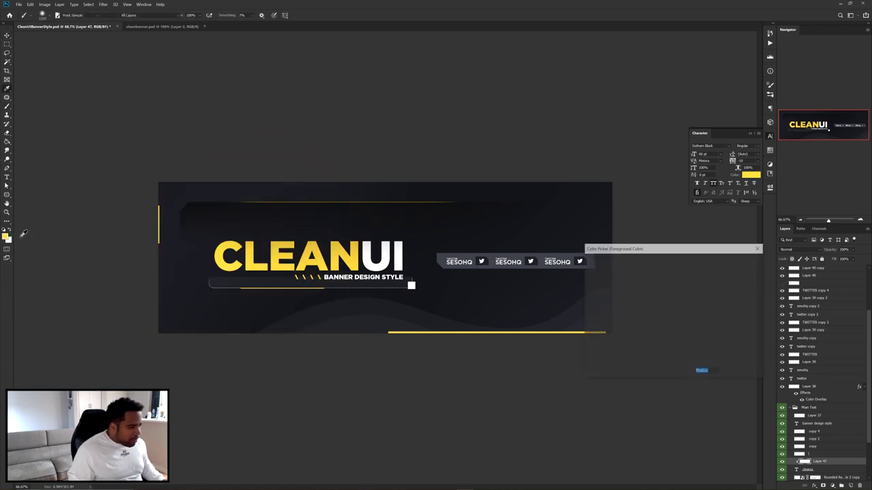
{"action": "left_click", "coordinate": [679, 344]}
{"action": "left_click_drag", "start_coordinate": [680, 344], "coordinate": [680, 345]}
{"action": "left_click", "coordinate": [732, 262]}
{"action": "right_click", "coordinate": [300, 286], "text": "alt"}
{"action": "left_click", "coordinate": [194, 318]}
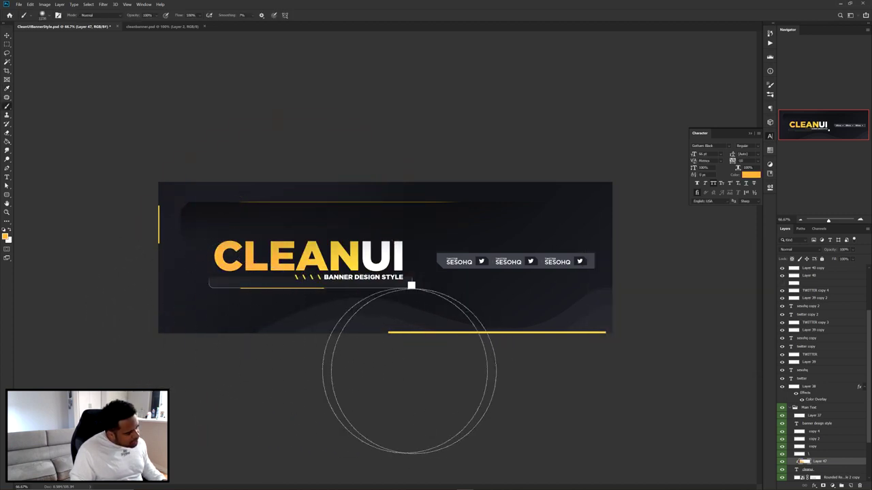
{"action": "key", "text": "v"}
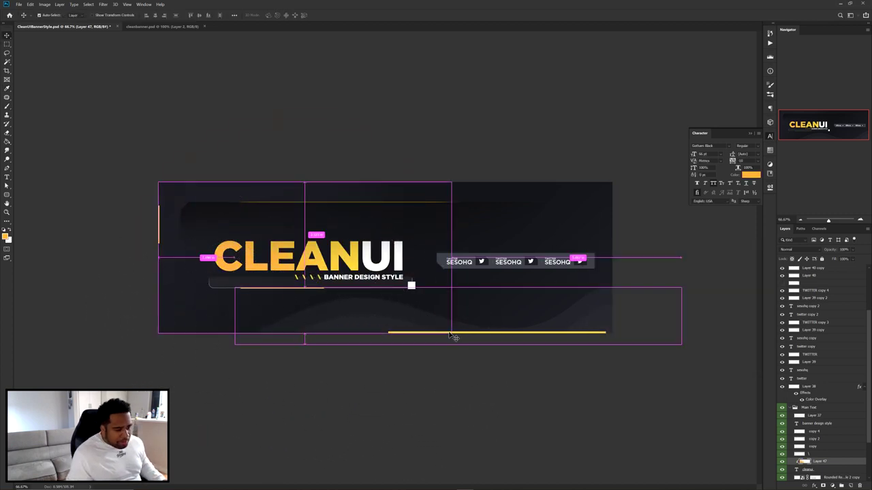
Clip a new layer to the yellow bar along the banner's lower edge and brush orange over its left part.
{"action": "left_click", "coordinate": [455, 333], "text": "ctrl"}
{"action": "left_click", "coordinate": [855, 485]}
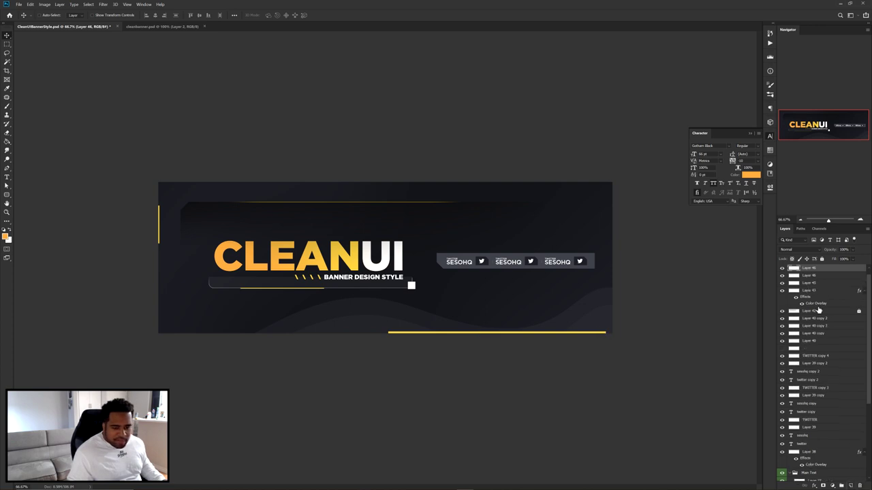
{"action": "key", "text": "b"}
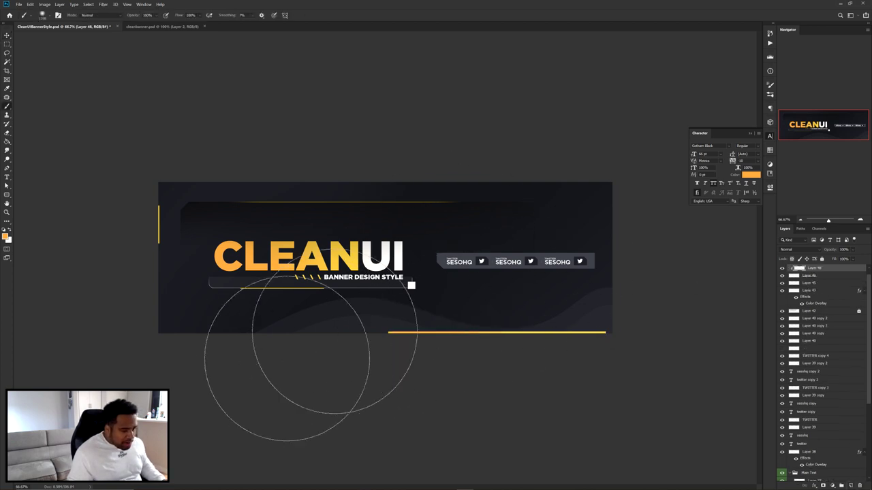
{"action": "key", "text": "v"}
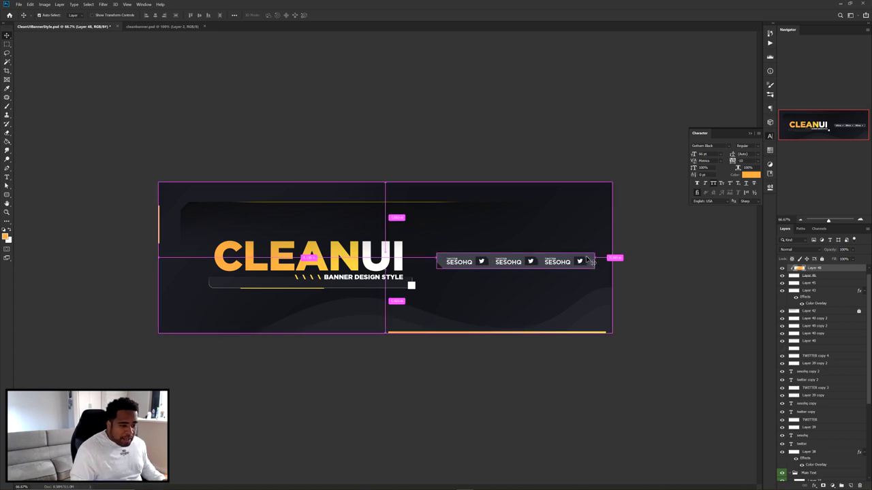
Fill a thin strip along the lower edge of the grey Twitter bar with orange on a new layer, keeping the strip selected.
{"action": "left_click", "coordinate": [587, 260], "text": "ctrl"}
{"action": "scroll", "coordinate": [579, 277], "scroll_direction": "up", "scroll_amount": 3}
{"action": "left_click", "coordinate": [850, 486]}
{"action": "key", "text": "m"}
{"action": "left_click_drag", "start_coordinate": [458, 247], "coordinate": [607, 247]}
{"action": "key", "text": "alt+BackSpace"}
{"action": "key", "text": "ctrl+d"}
{"action": "key", "text": "v"}
{"action": "key", "text": "ctrl+z"}
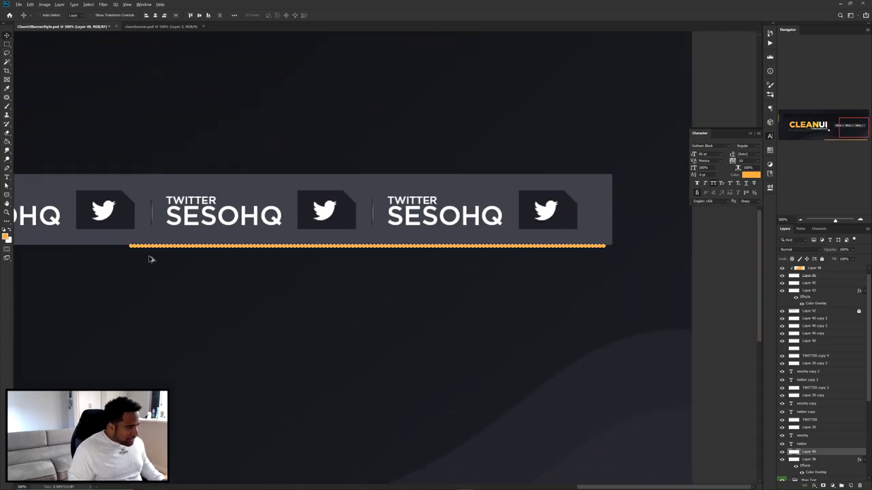
Refill the strip under the Twitter bar with yellow sampled from the title's letter N and deselect.
{"action": "scroll", "coordinate": [136, 257], "scroll_direction": "down", "scroll_amount": 3}
{"action": "left_click", "coordinate": [5, 236]}
{"action": "left_click", "coordinate": [353, 255]}
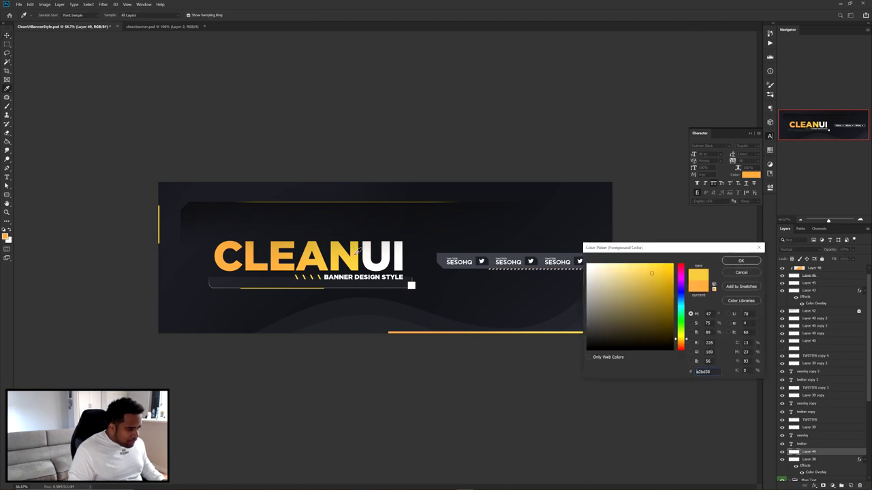
{"action": "key", "text": "Return"}
{"action": "key", "text": "alt+BackSpace"}
{"action": "key", "text": "ctrl+d"}
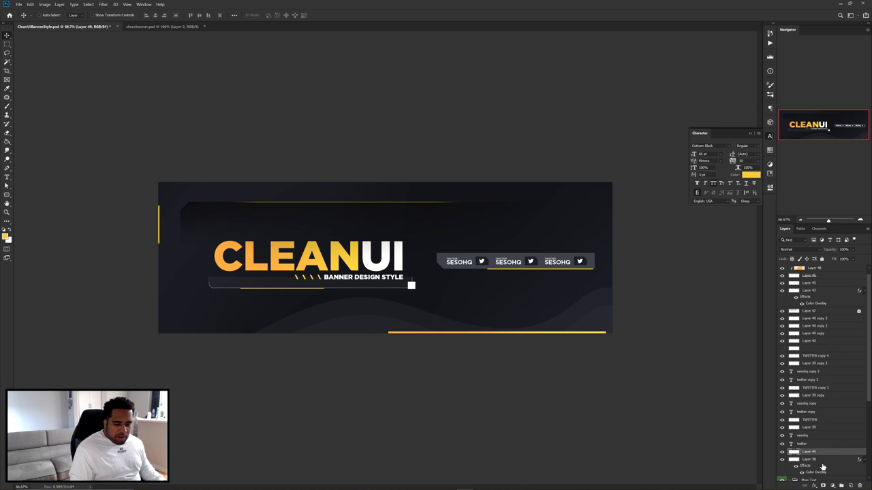
Add a new layer above the Twitter bar's accent strip and choose the circular tech-ring brush with white as foreground colour.
{"action": "left_click", "coordinate": [844, 484]}
{"action": "key", "text": "b"}
{"action": "right_click", "coordinate": [455, 305]}
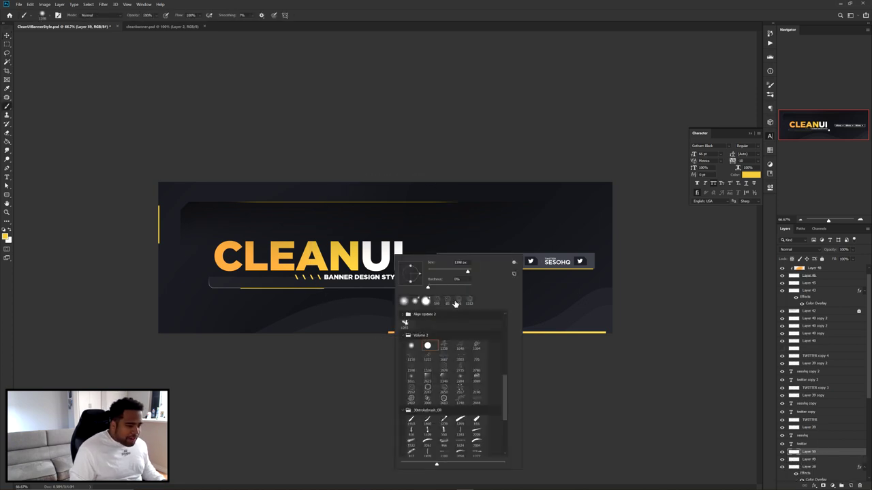
{"action": "double_click", "coordinate": [457, 305]}
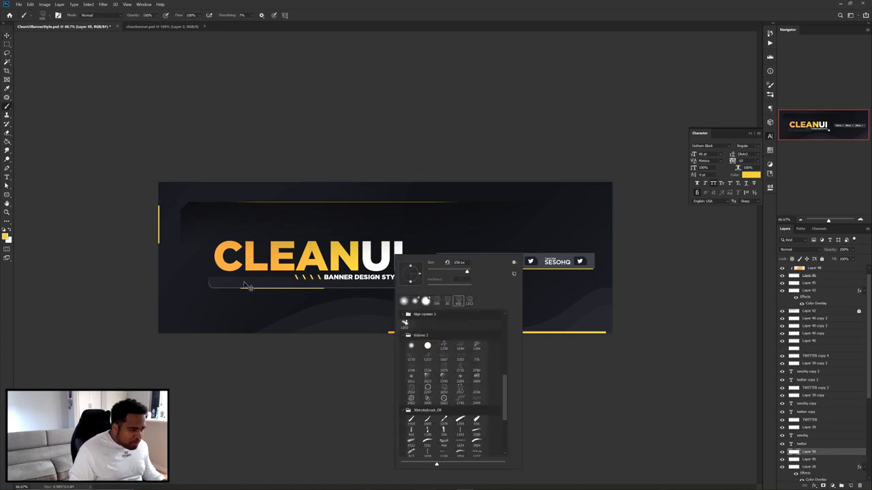
{"action": "key", "text": "x"}
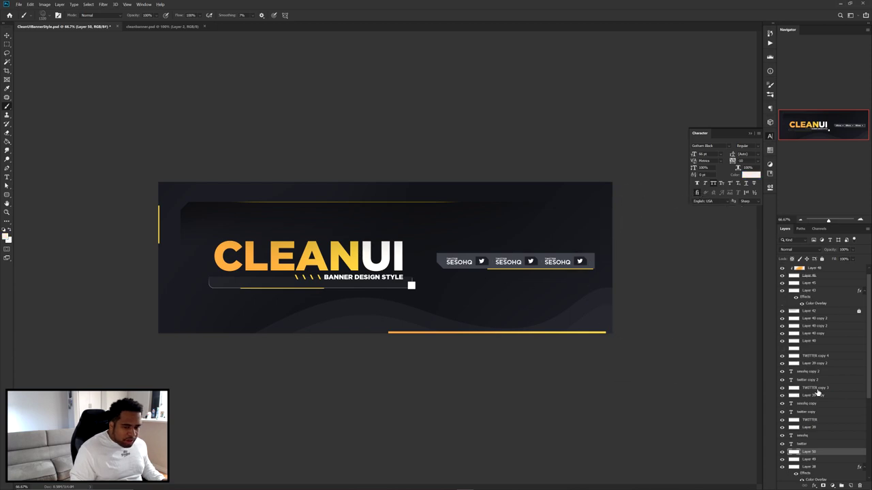
Stamp white tech rings into the banner's lower left and upper right corners on a new layer set to Soft Light.
{"action": "left_click", "coordinate": [858, 485]}
{"action": "left_click", "coordinate": [170, 365]}
{"action": "left_click", "coordinate": [806, 250]}
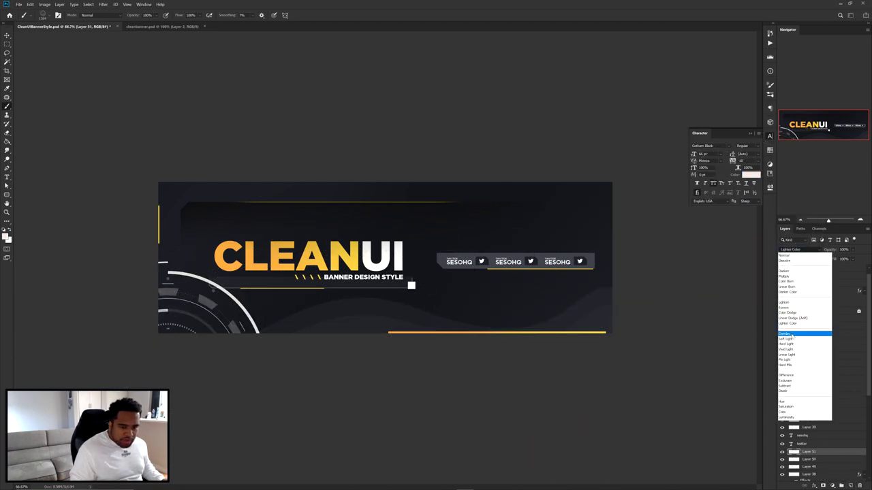
{"action": "left_click", "coordinate": [802, 336]}
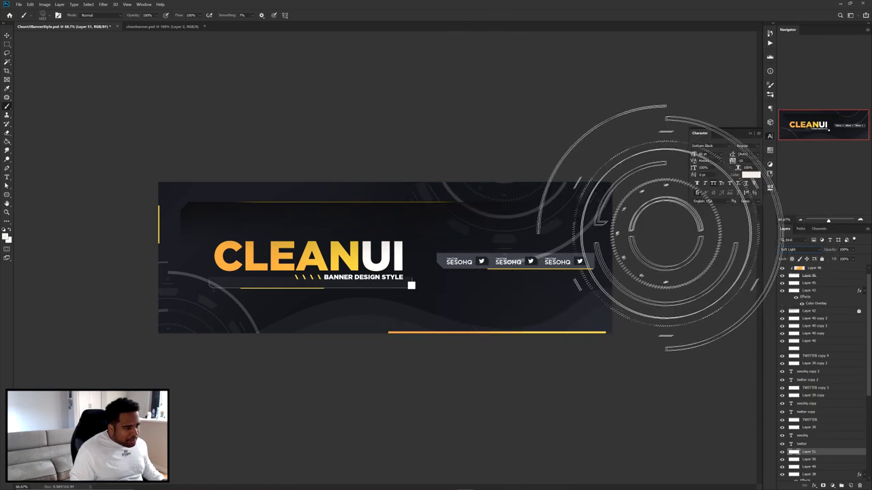
Soften the tech rings in the background by erasing parts of them with a large soft eraser.
{"action": "key", "text": "e"}
{"action": "left_click_drag", "start_coordinate": [470, 279], "coordinate": [510, 300]}
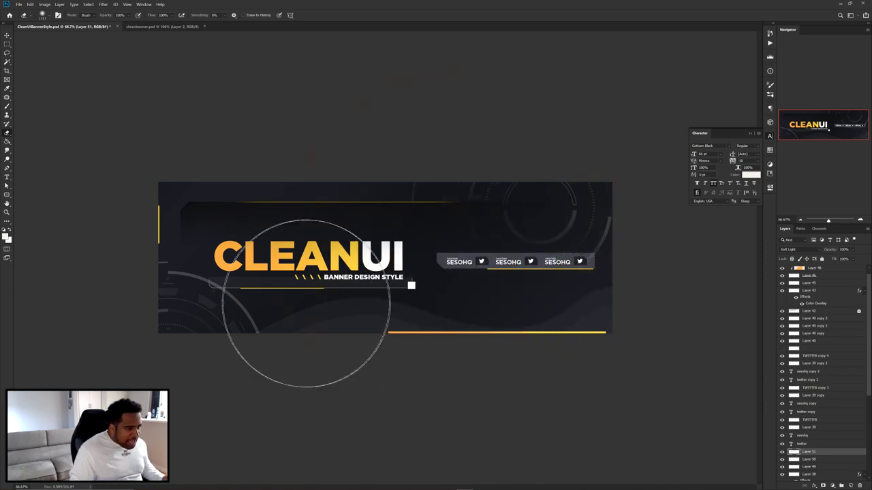
{"action": "key", "text": "v"}
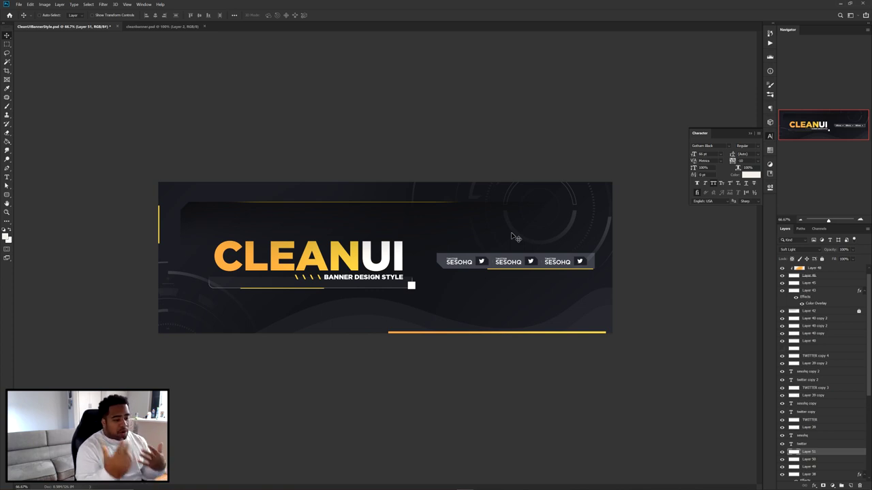
Group all layers from the lower bar's orange layer down to the wave layers, and toggle the group against the reference banner.
{"action": "left_click", "coordinate": [818, 270]}
{"action": "scroll", "coordinate": [820, 354], "scroll_direction": "down", "scroll_amount": 1}
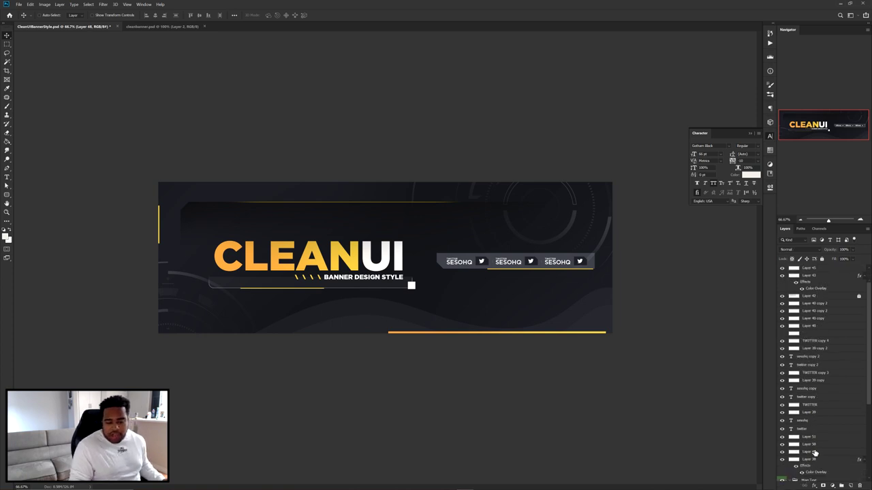
{"action": "scroll", "coordinate": [814, 452], "scroll_direction": "down", "scroll_amount": 5}
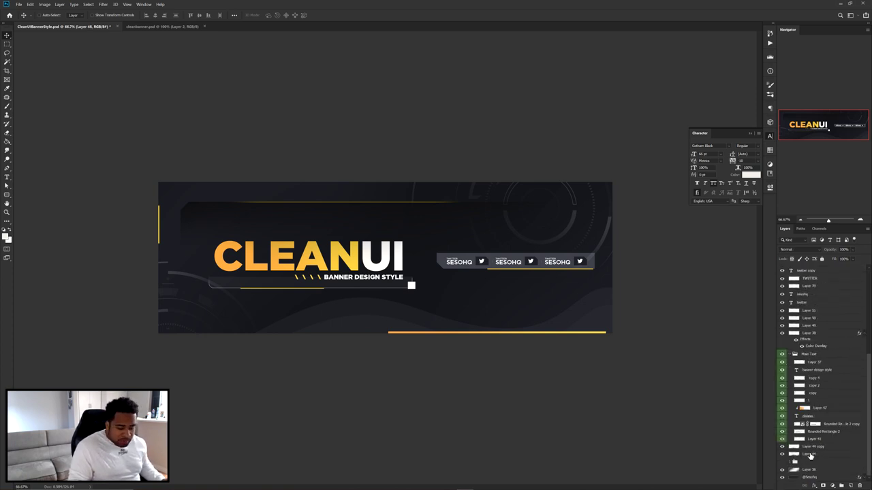
{"action": "left_click", "coordinate": [810, 455], "text": "shift"}
{"action": "key", "text": "ctrl+g"}
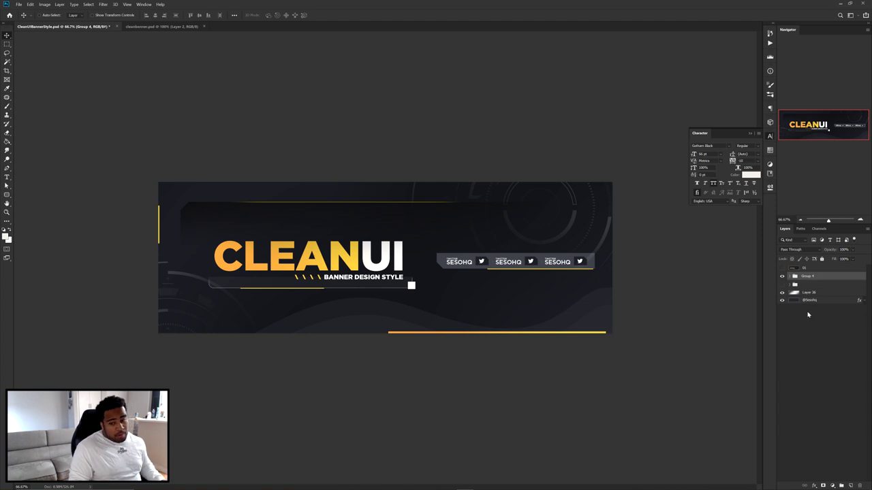
{"action": "left_click", "coordinate": [782, 275]}
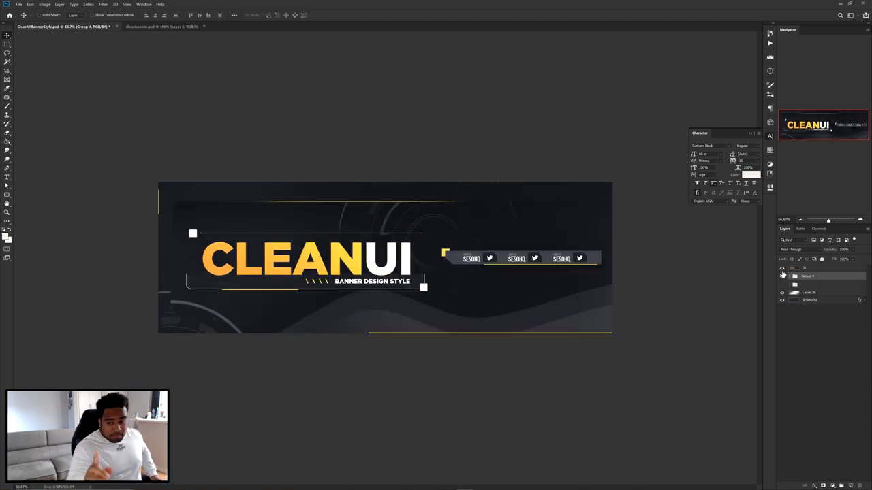
{"action": "left_click", "coordinate": [783, 275]}
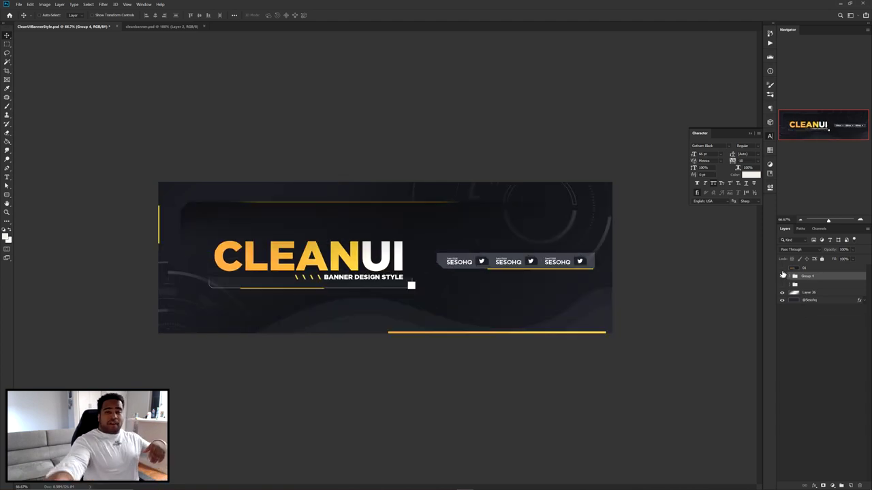